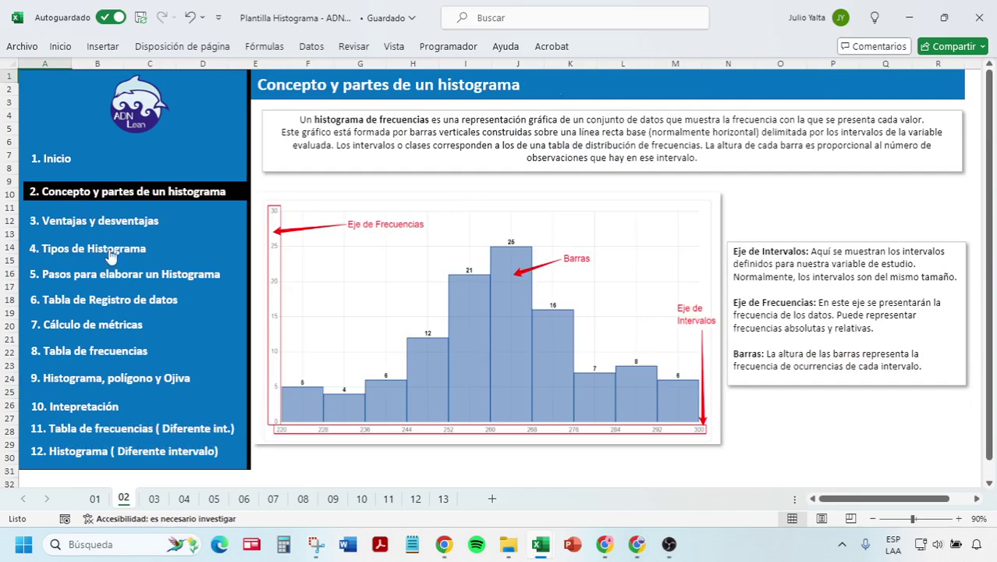
# Browse the template's sections from Ventajas y desventajas through Tipos de Histograma, Pasos and Tabla de Registro to Cálculo de métricas
pyautogui.click(99, 223)
pyautogui.click(67, 251)
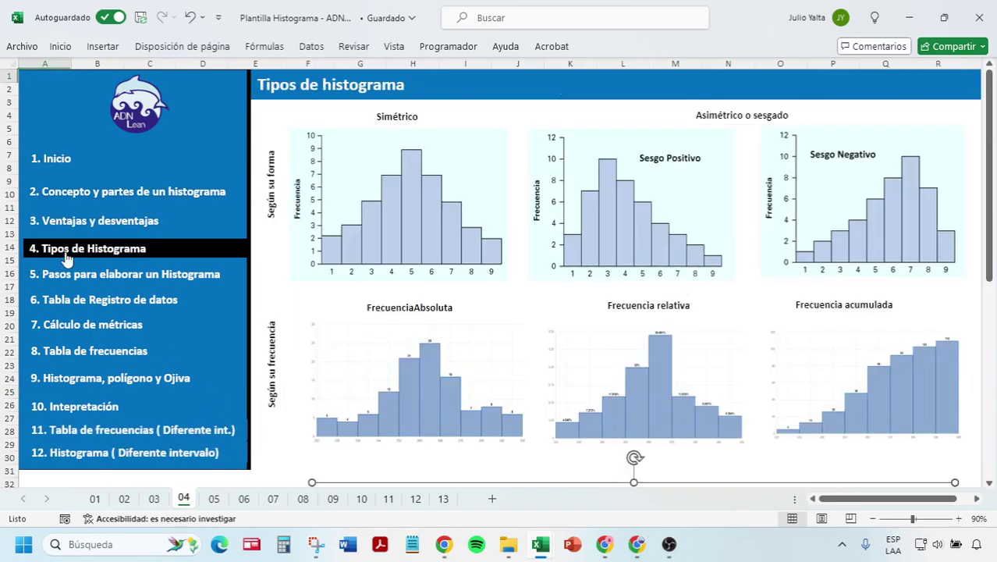
pyautogui.click(91, 281)
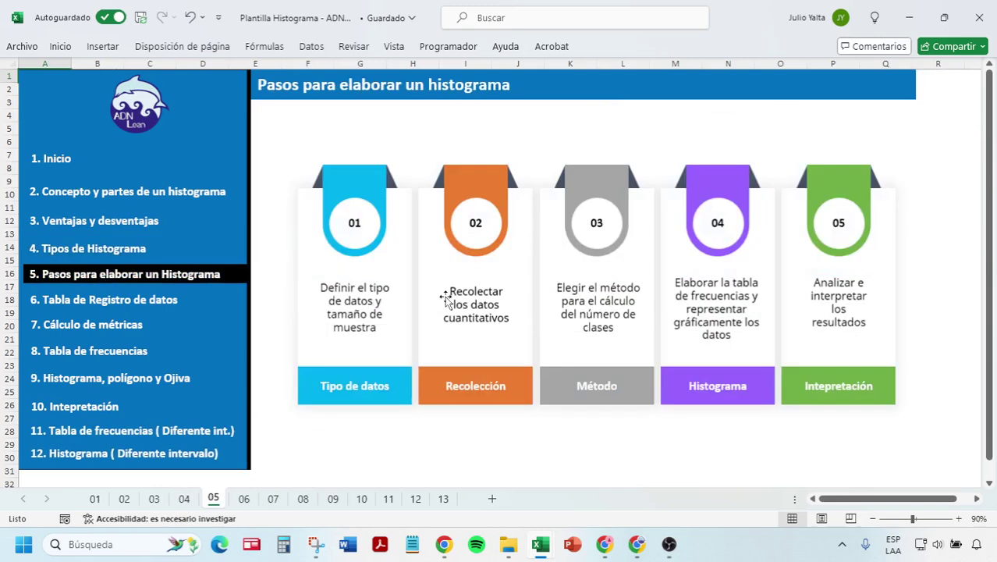
pyautogui.click(84, 303)
pyautogui.click(116, 321)
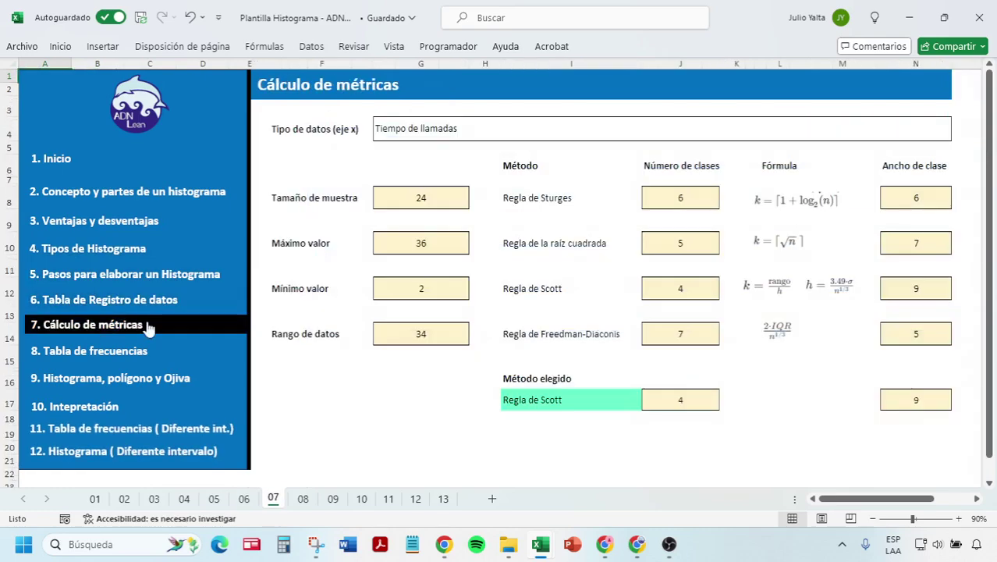
# Browse the remaining sections from Tabla de frecuencias through the charts and Interpretación to Histograma (Diferente intervalo)
pyautogui.click(93, 356)
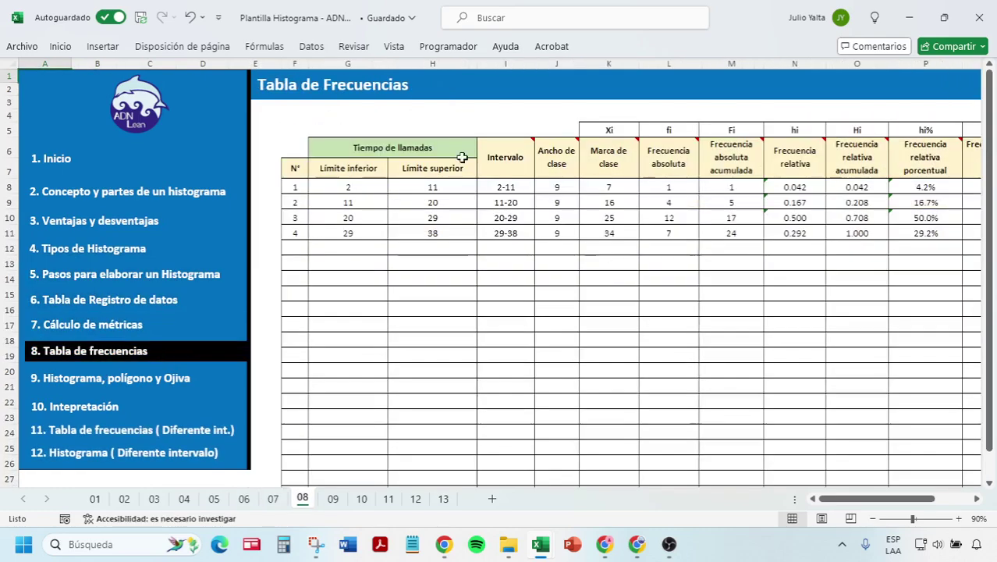
pyautogui.click(86, 383)
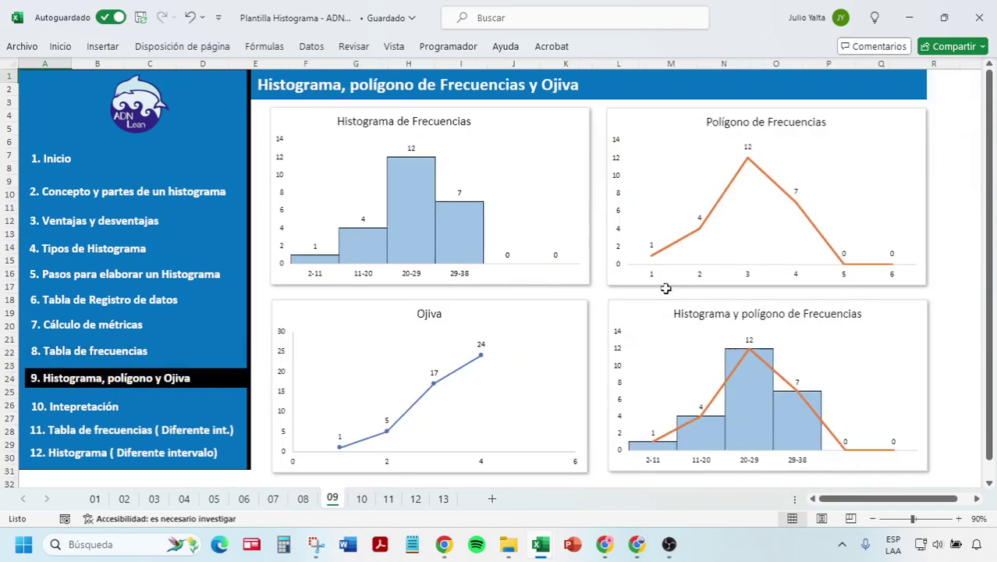
pyautogui.click(59, 407)
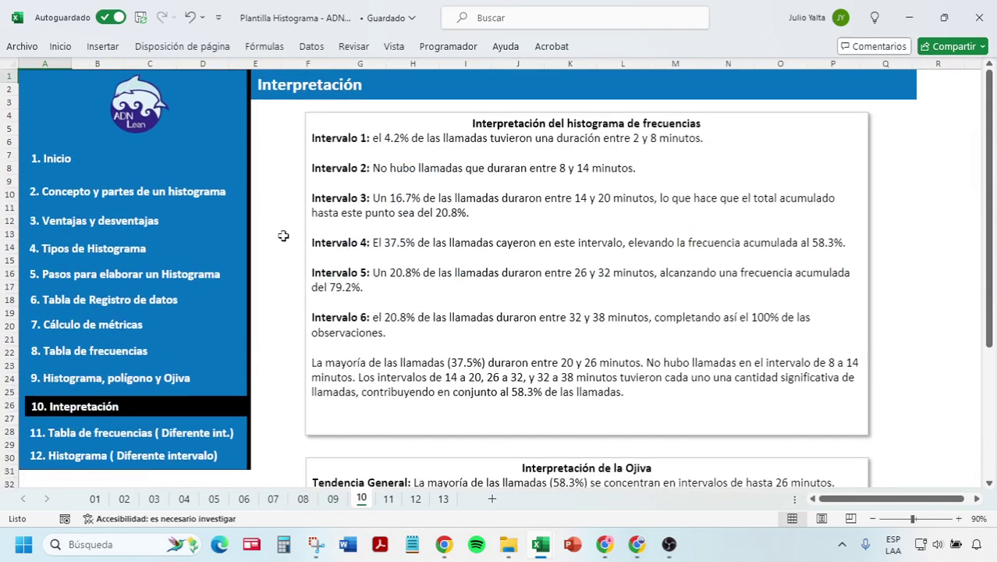
pyautogui.click(74, 431)
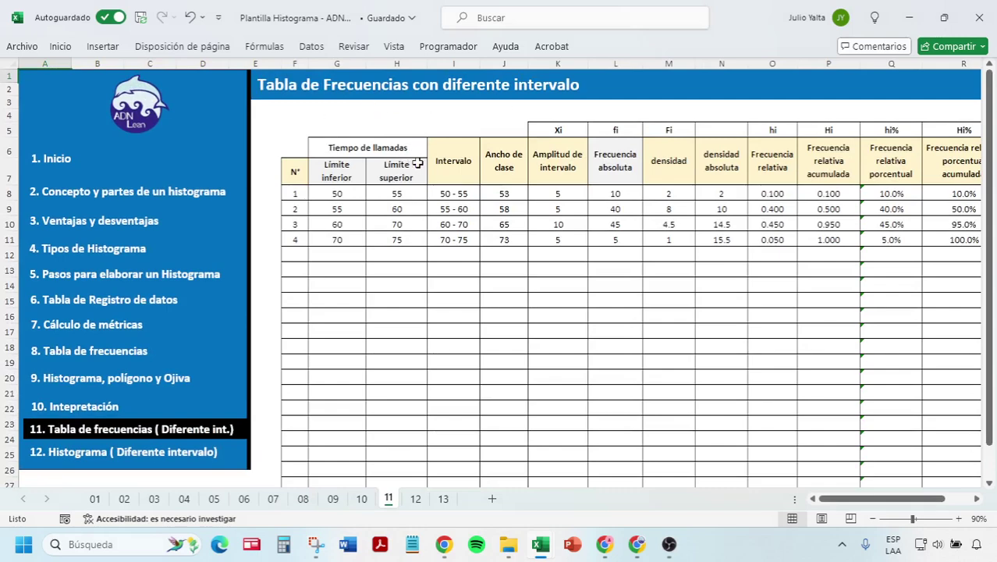
pyautogui.scroll(-1, 303, 278)
pyautogui.click(129, 412)
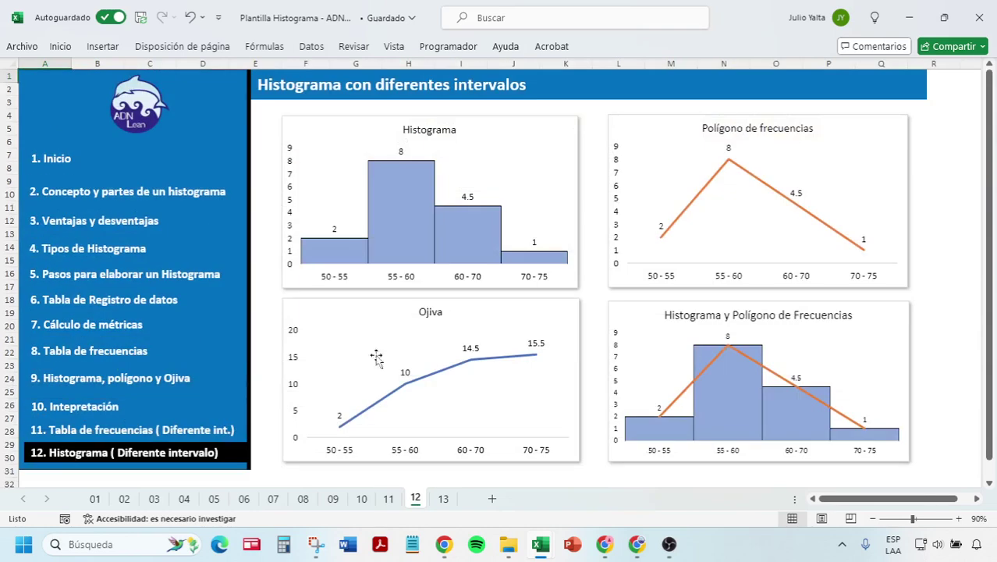
# View the quality tools book cover on sheet 13, then return to the Inicio sheet
pyautogui.click(443, 500)
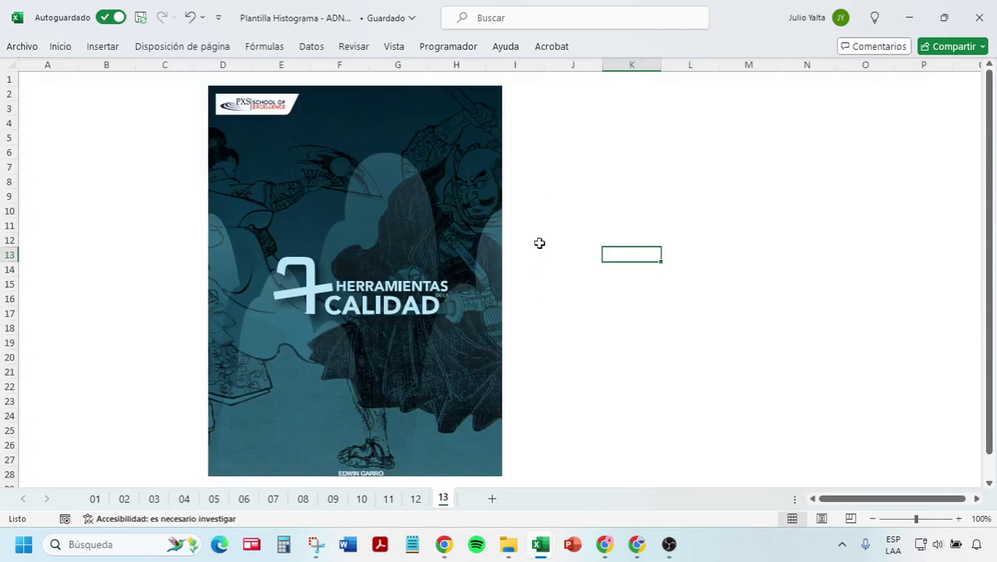
pyautogui.click(422, 174)
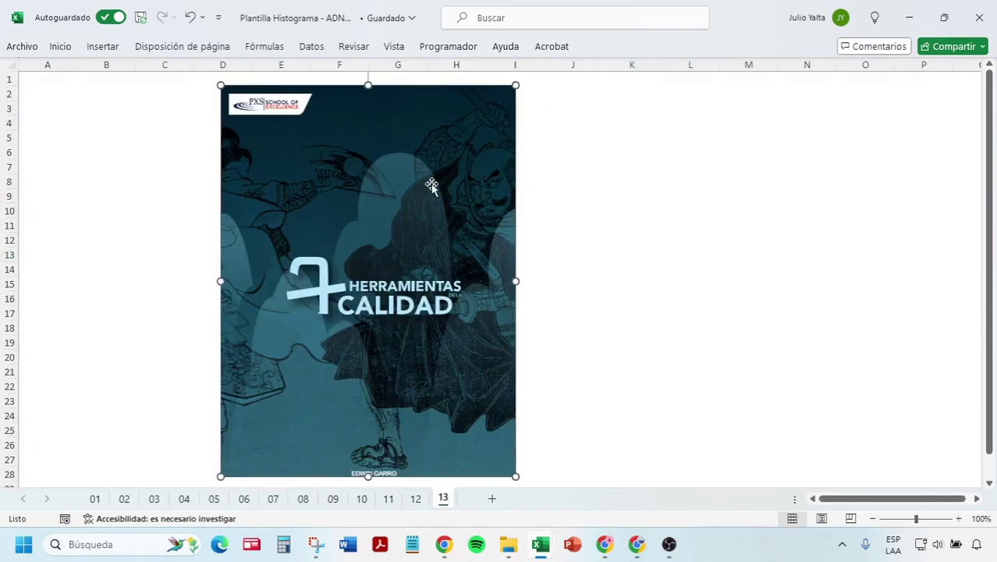
pyautogui.click(94, 499)
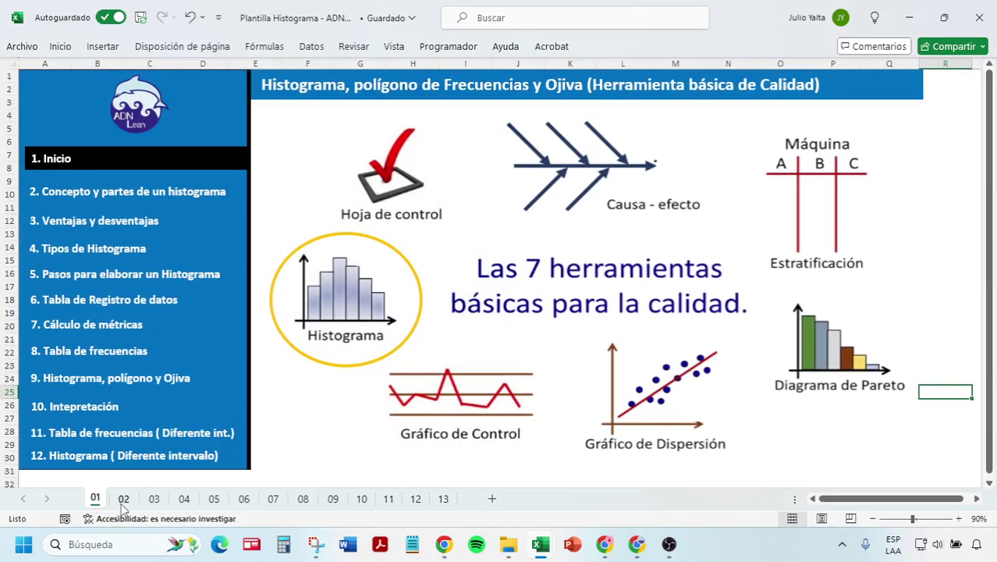
# Open the Tabla de Registro de datos section and examine its full data entry range
pyautogui.click(94, 300)
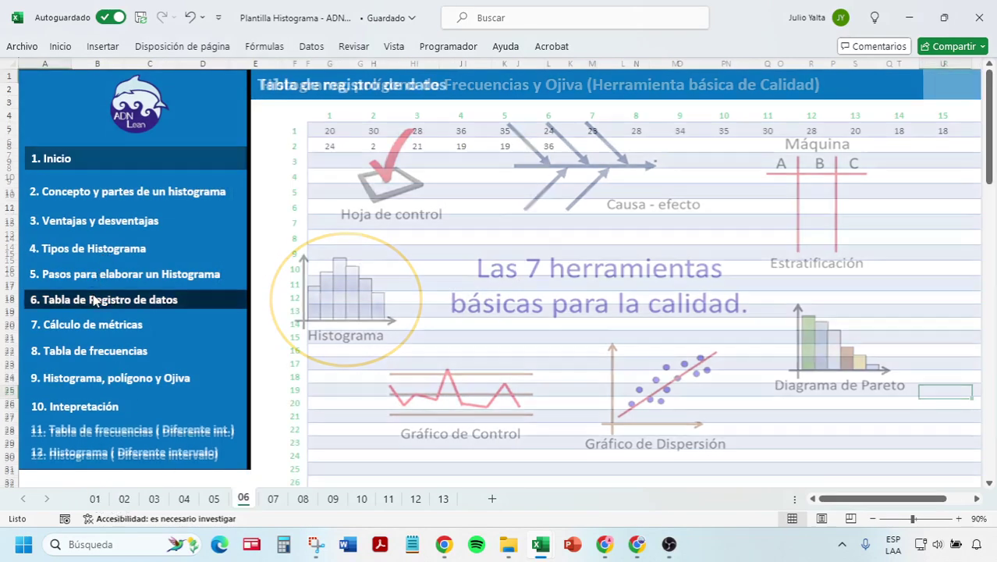
pyautogui.click(330, 147)
pyautogui.moveTo(321, 129); pyautogui.dragTo(907, 473)
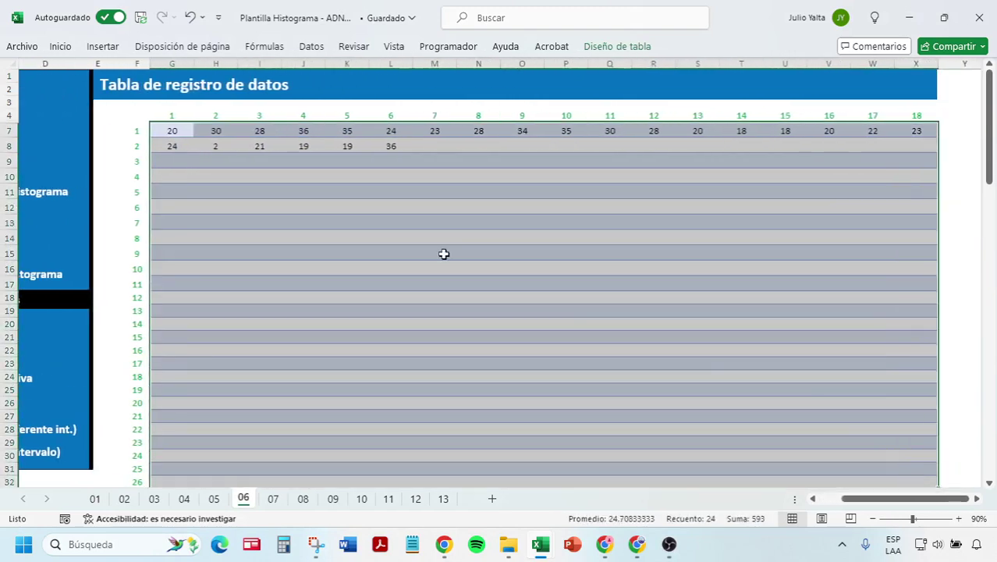
pyautogui.scroll(-1, 305, 209)
pyautogui.scroll(1, 316, 211)
pyautogui.moveTo(218, 191); pyautogui.dragTo(327, 142)
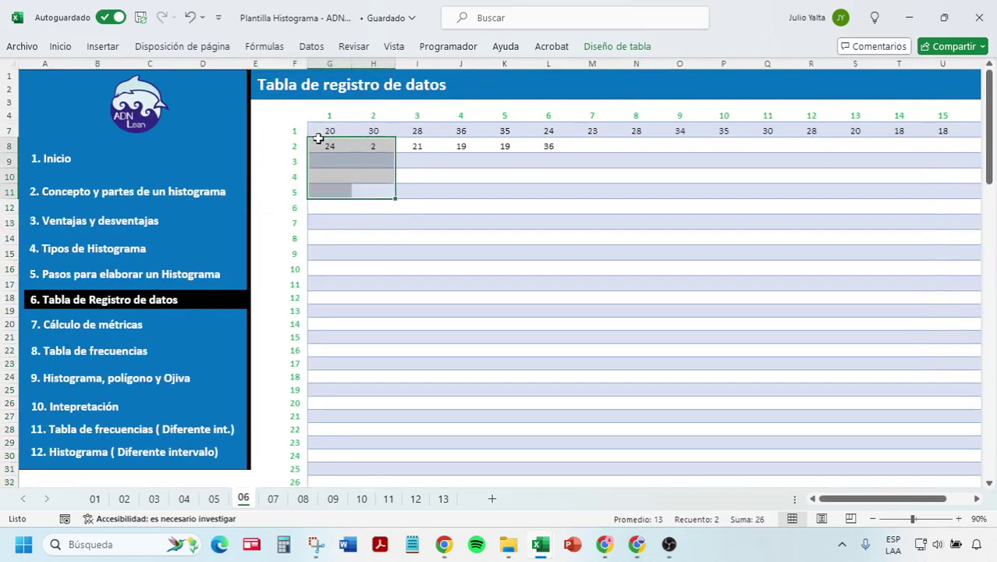
# Review the steps for elaborating a histogram, then return to the data record table and look over its entry area
pyautogui.click(93, 279)
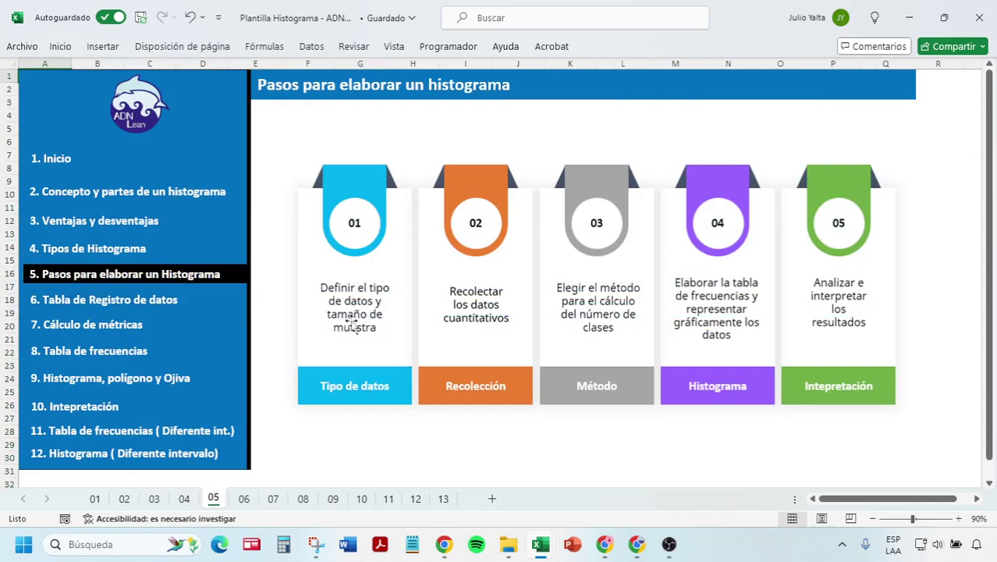
pyautogui.click(156, 301)
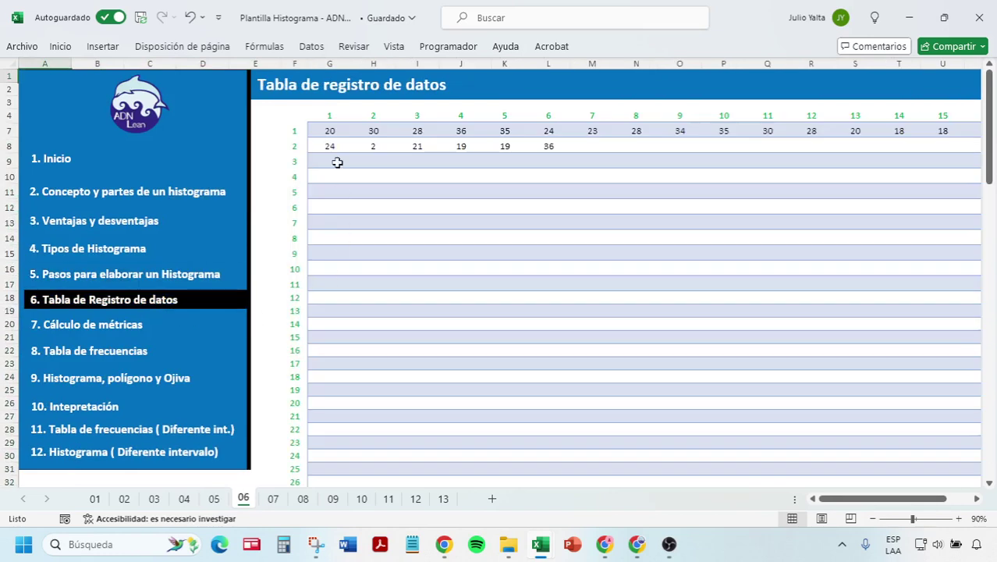
pyautogui.moveTo(319, 130); pyautogui.dragTo(778, 416)
pyautogui.scroll(-3, 603, 330)
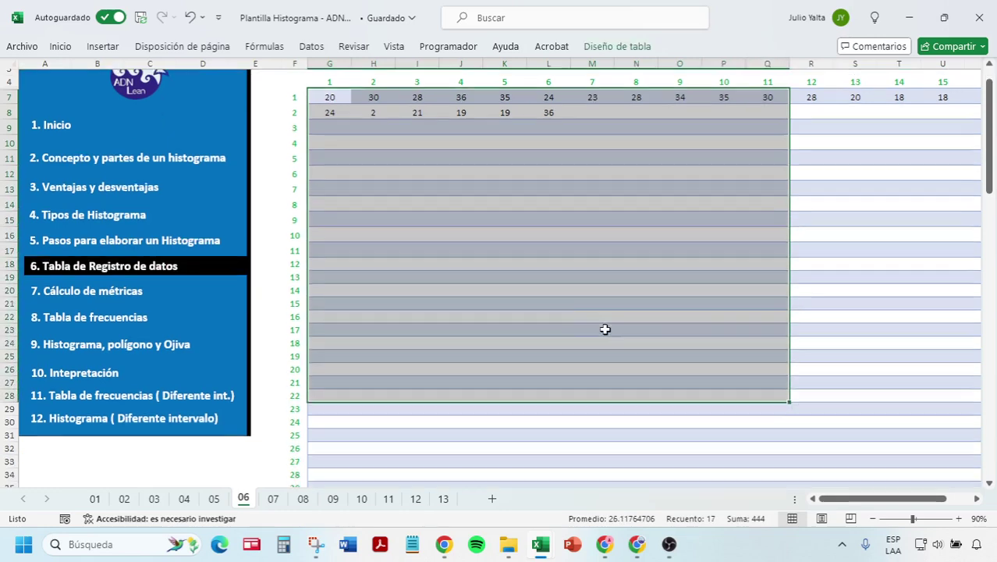
pyautogui.scroll(3, 345, 163)
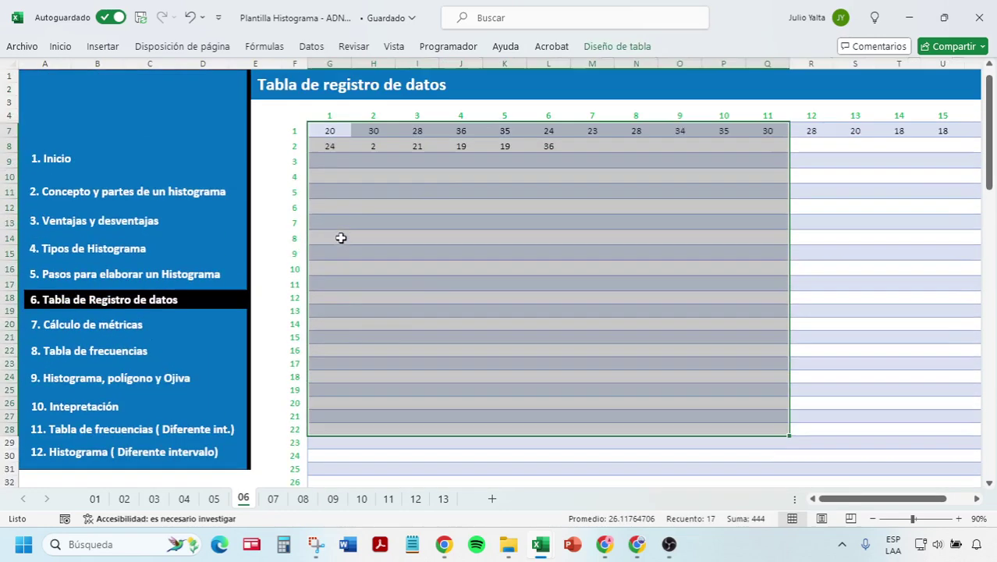
pyautogui.moveTo(901, 177); pyautogui.dragTo(861, 173)
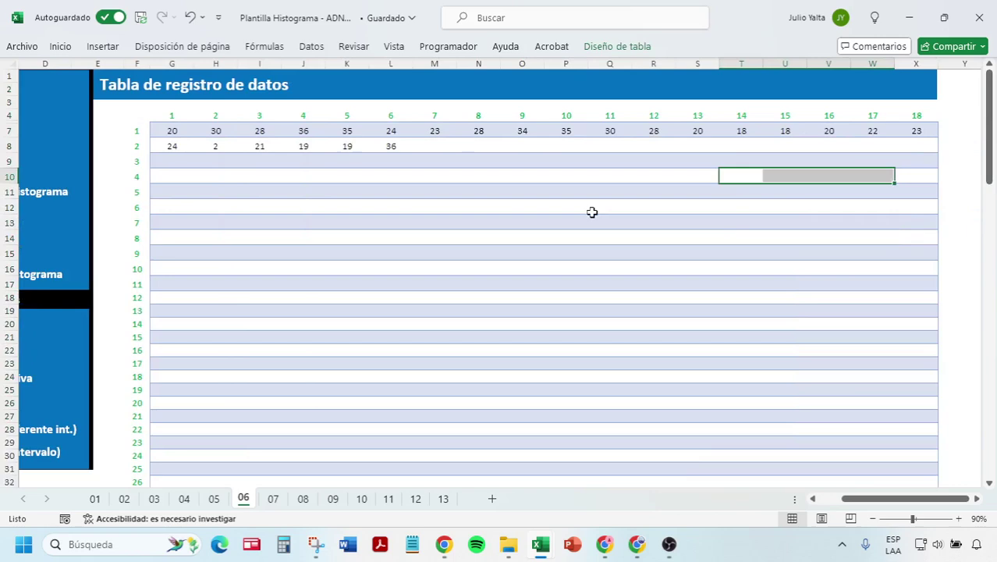
# Examine the data record table's last row, last column and the Capacidad value below it
pyautogui.scroll(-5, 592, 213)
pyautogui.click(138, 337)
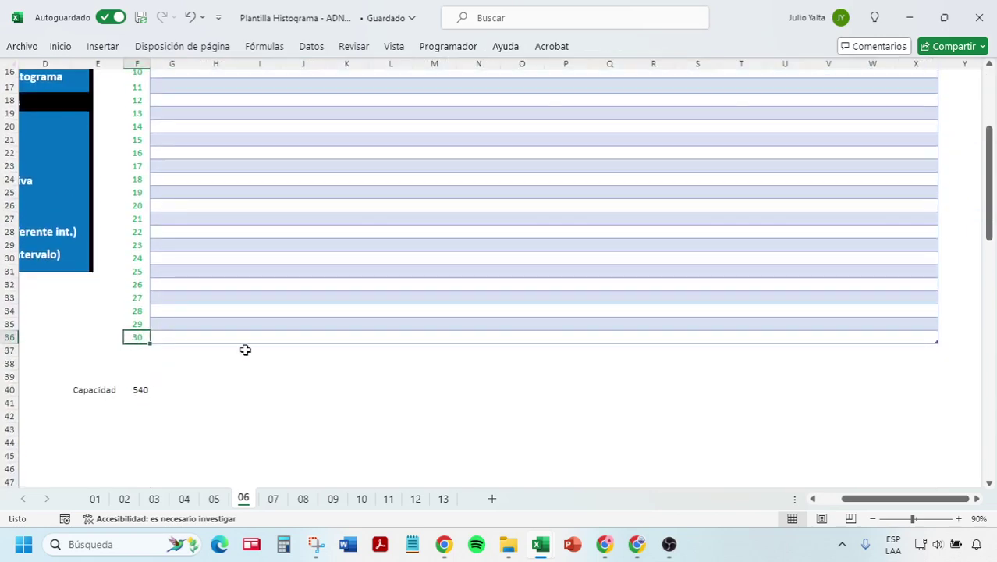
pyautogui.click(608, 245)
pyautogui.scroll(5, 961, 223)
pyautogui.click(947, 132)
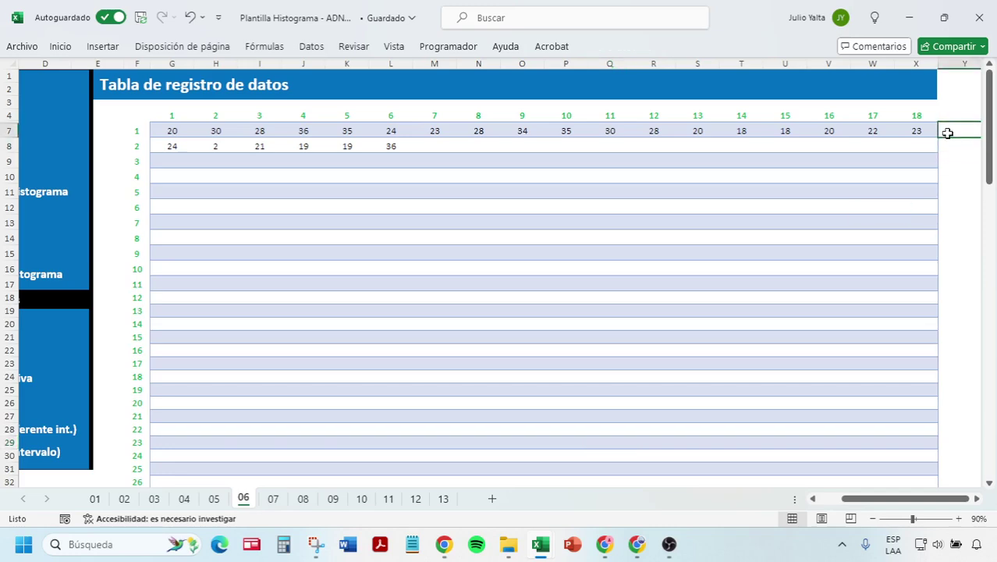
pyautogui.scroll(-4, 586, 299)
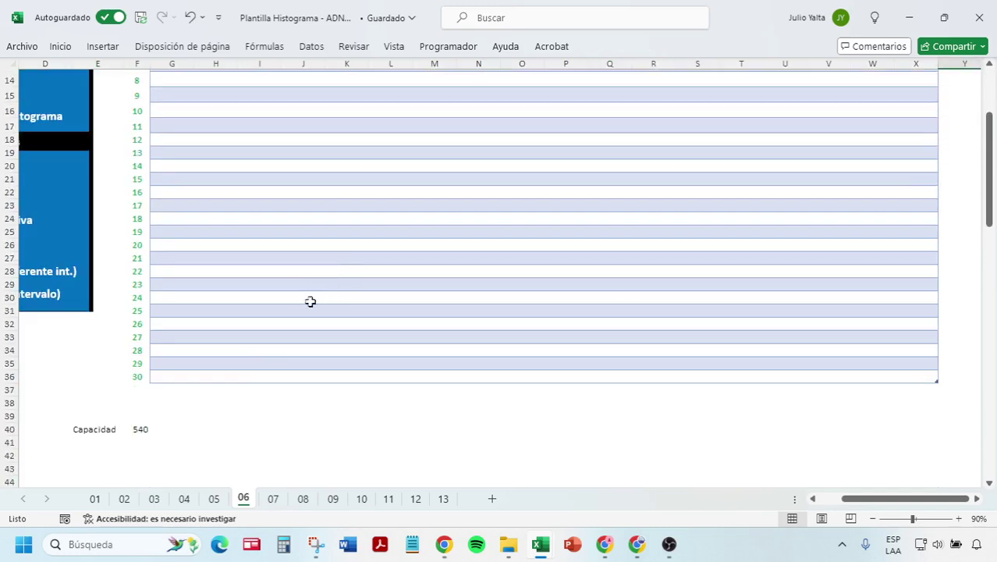
pyautogui.click(113, 430)
pyautogui.click(255, 289)
pyautogui.scroll(5, 312, 253)
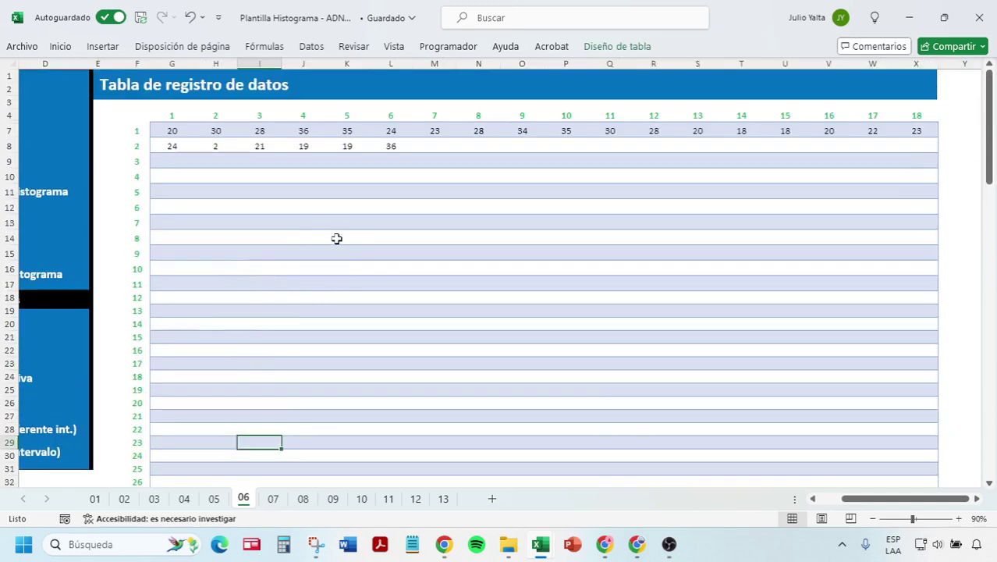
pyautogui.moveTo(389, 252); pyautogui.dragTo(24, 268)
pyautogui.click(328, 323)
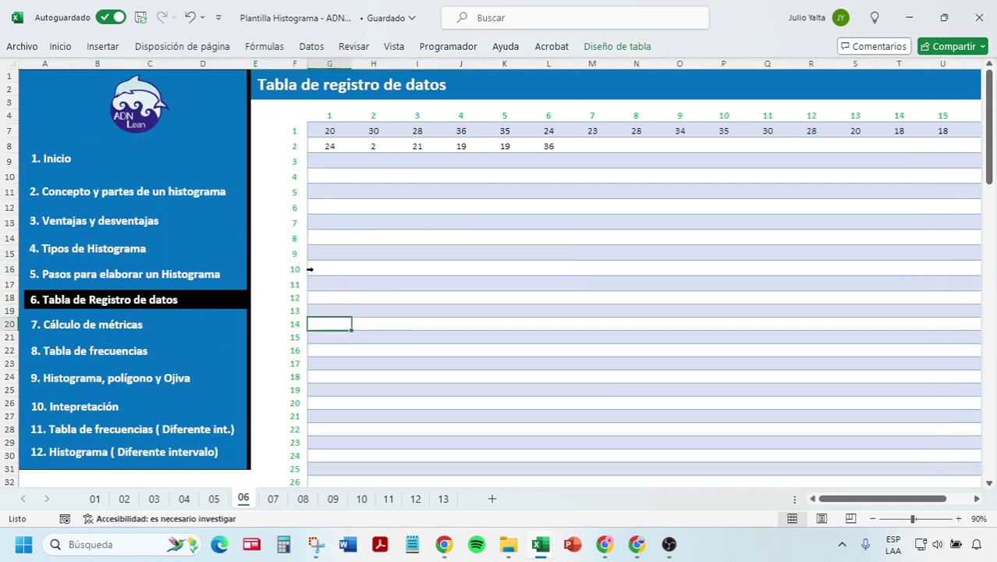
# Open Cálculo de métricas and examine the sample size, number of classes and class width cells
pyautogui.click(84, 332)
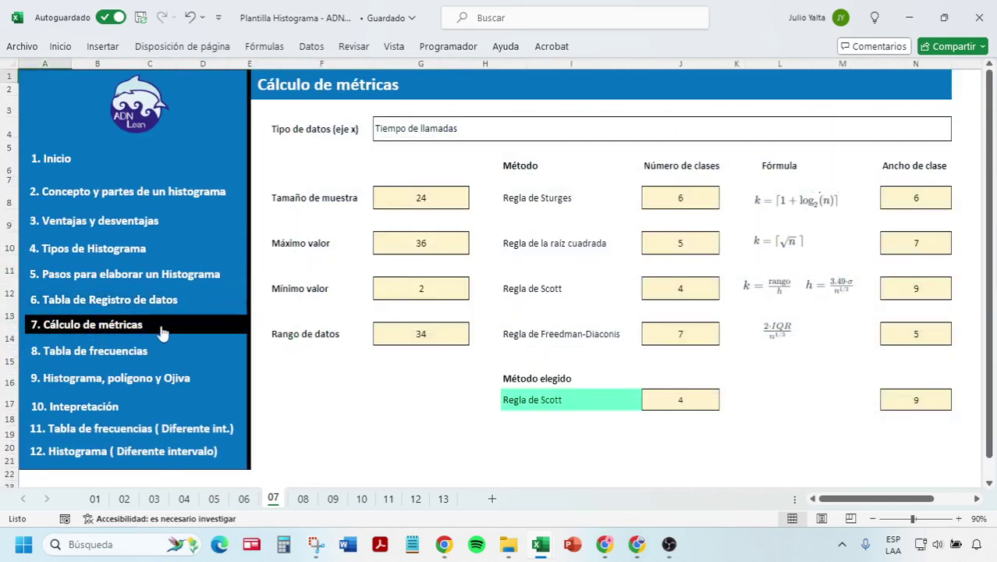
pyautogui.click(438, 198)
pyautogui.click(689, 198)
pyautogui.click(924, 198)
pyautogui.click(914, 242)
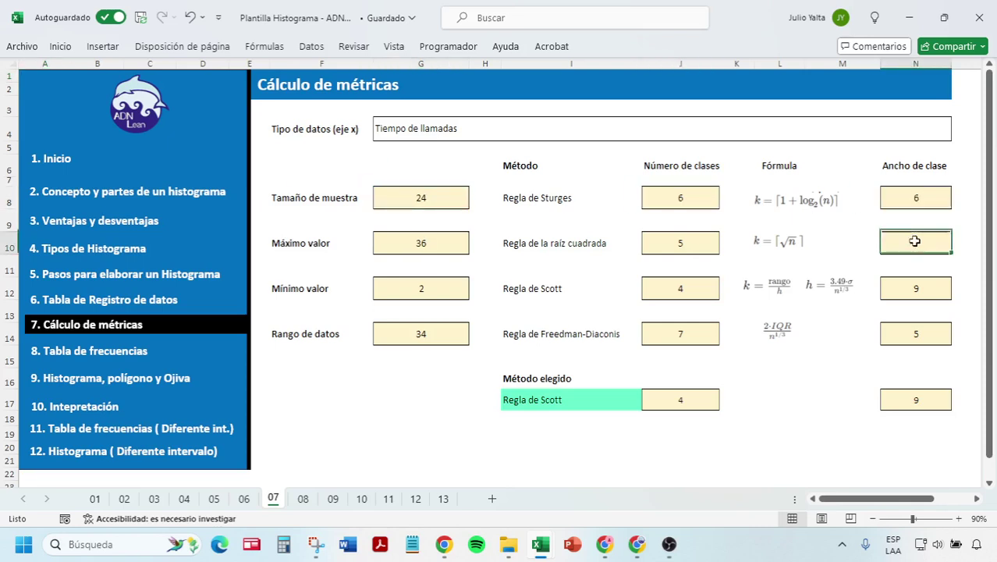
# Examine the x-axis data type entry in the Tipo de datos cell without changing it
pyautogui.click(305, 130)
pyautogui.click(408, 132)
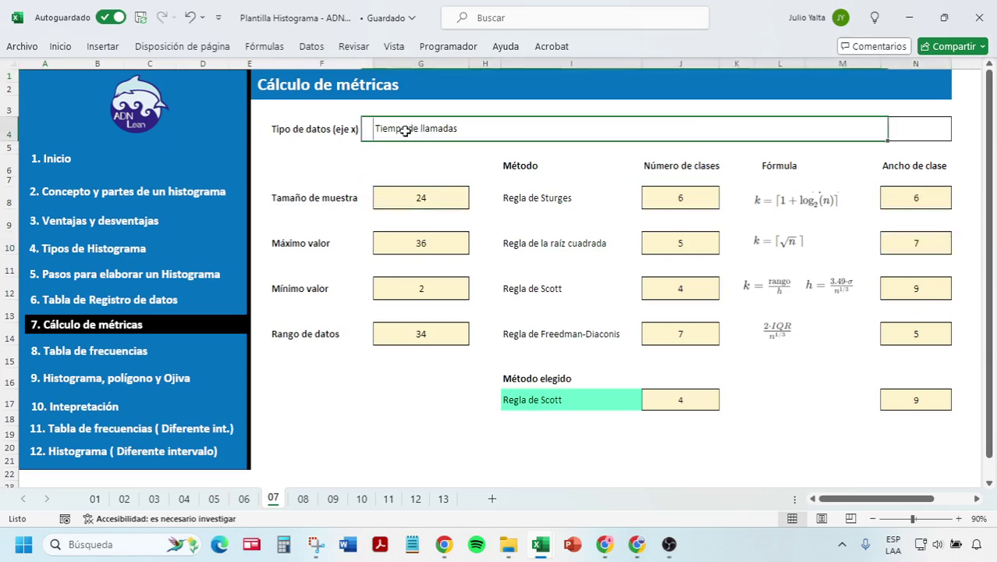
pyautogui.doubleClick(484, 134)
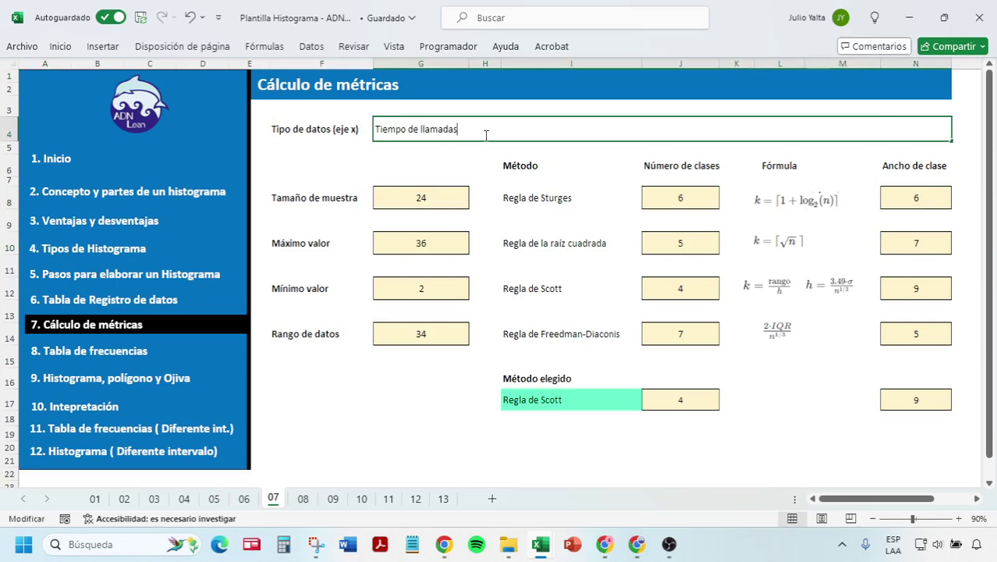
pyautogui.moveTo(467, 133); pyautogui.dragTo(341, 160)
pyautogui.press('Escape')
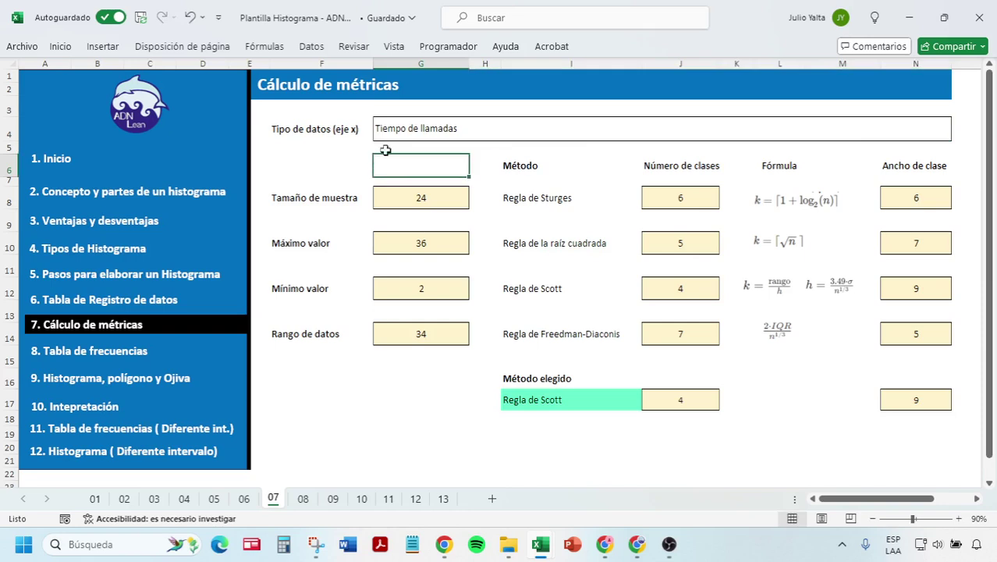
# Inspect the Tamaño de muestra formula and check its source table on sheet 06
pyautogui.click(297, 207)
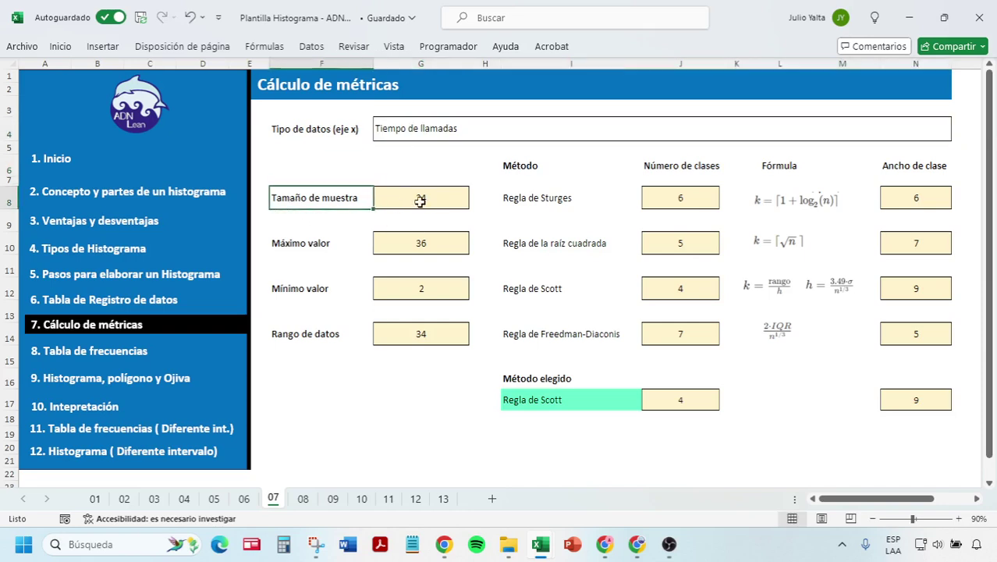
pyautogui.doubleClick(421, 203)
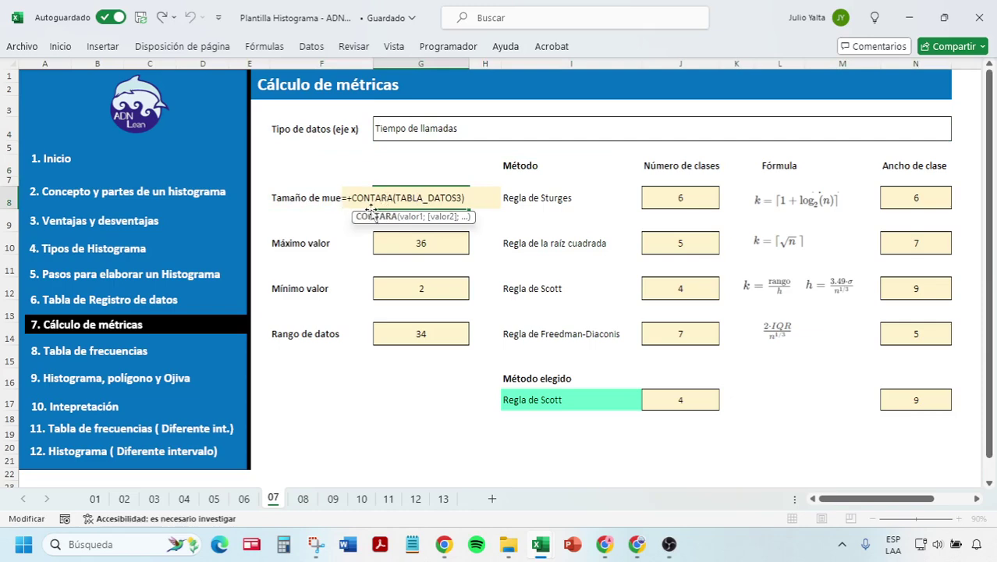
pyautogui.moveTo(353, 197); pyautogui.dragTo(393, 198)
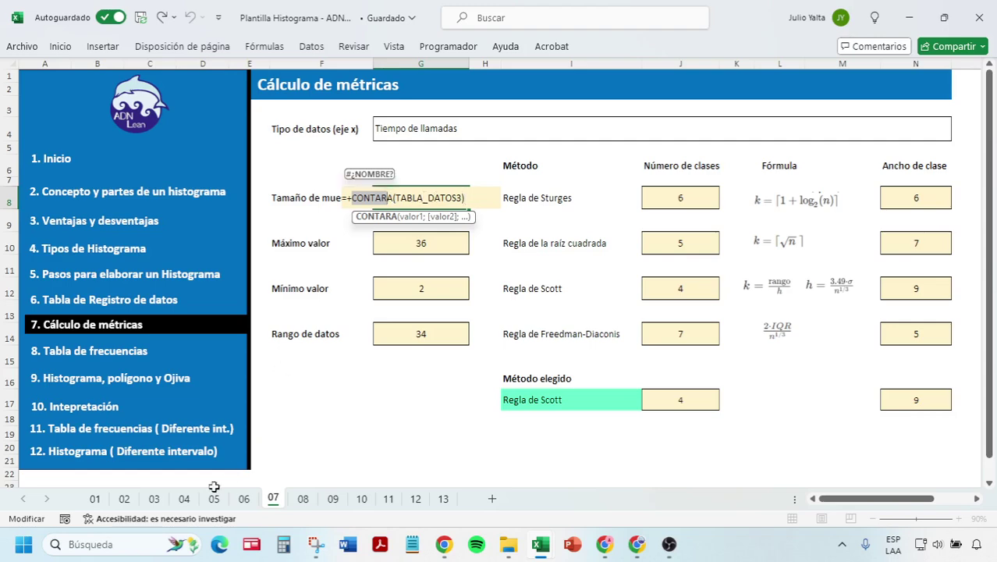
pyautogui.press('Return')
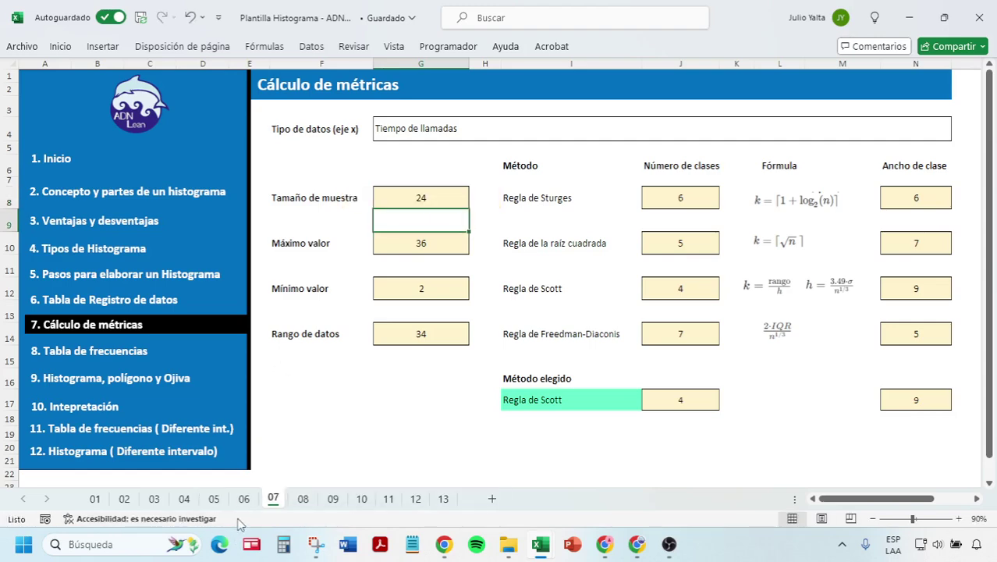
pyautogui.click(243, 499)
pyautogui.click(273, 499)
# Inspect the Máximo valor formula and select the Mínimo valor cell
pyautogui.click(379, 245)
pyautogui.doubleClick(367, 247)
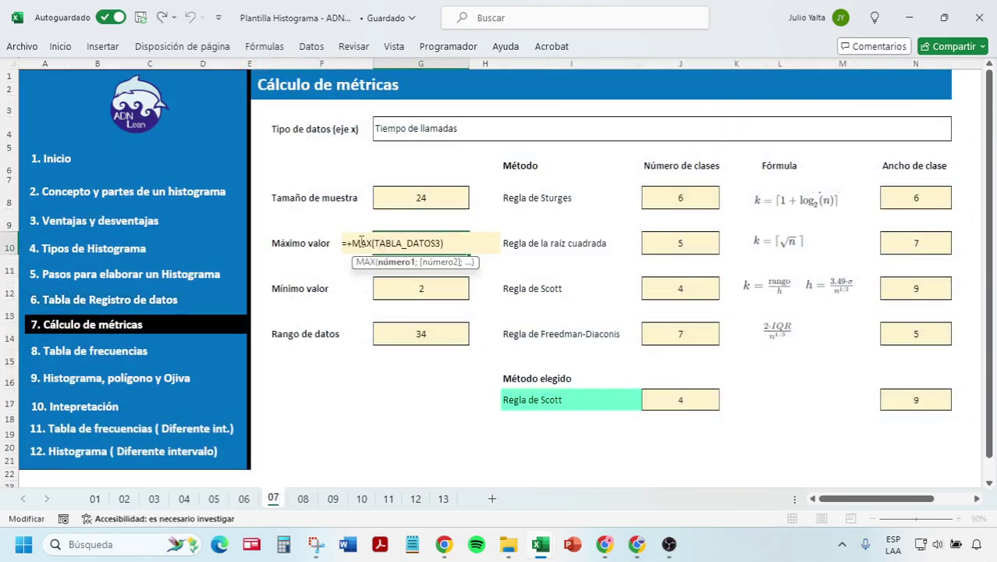
pyautogui.press('Escape')
pyautogui.press('Down')
pyautogui.click(425, 290)
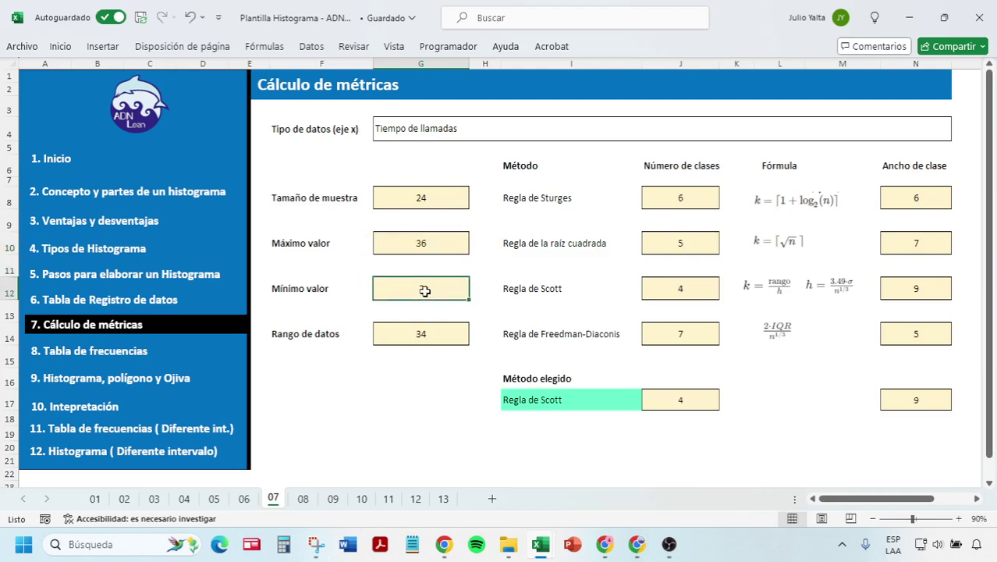
# Inspect the Mínimo valor and Rango de datos formulas without changing them
pyautogui.doubleClick(425, 291)
pyautogui.press('Return')
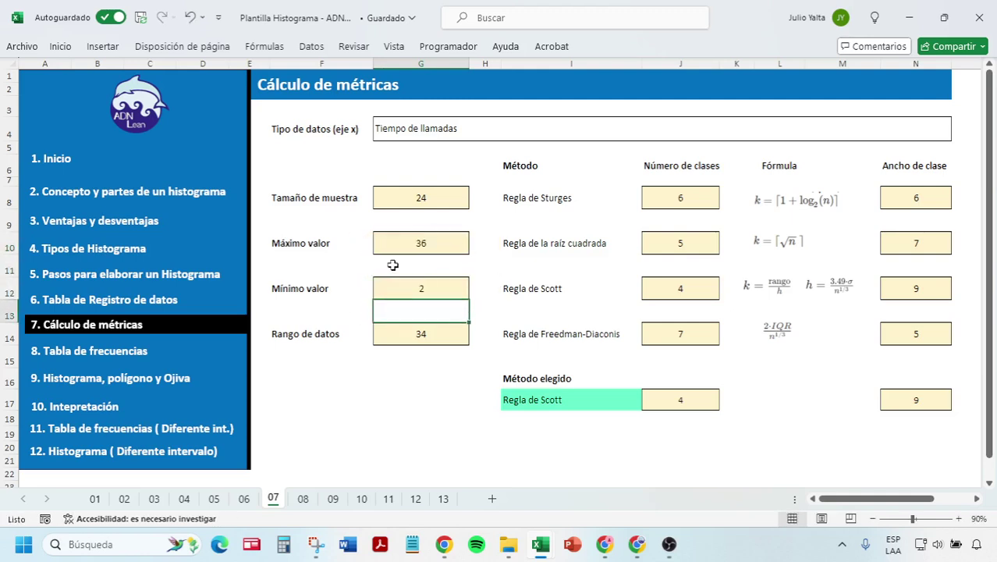
pyautogui.click(396, 345)
pyautogui.doubleClick(396, 345)
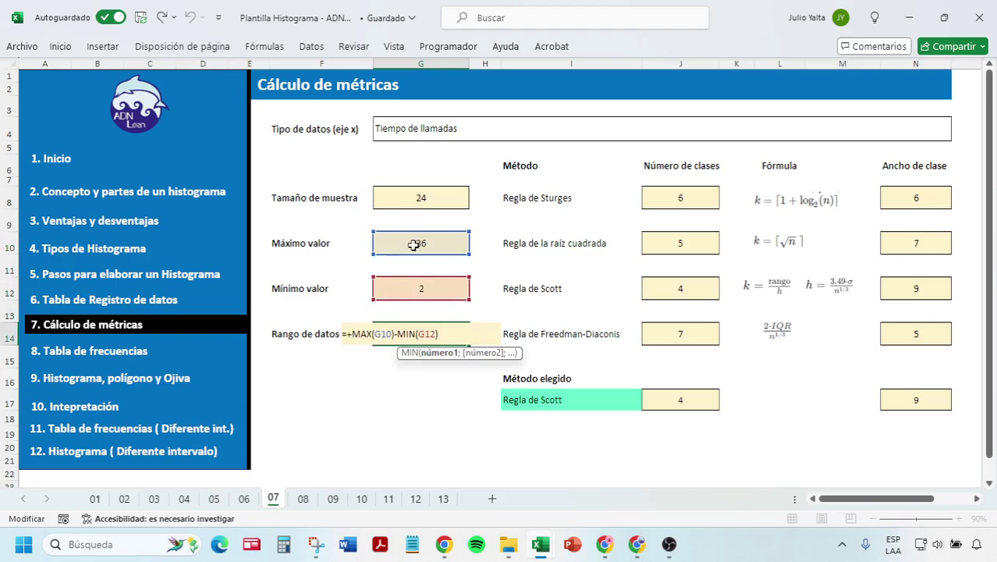
pyautogui.press('Return')
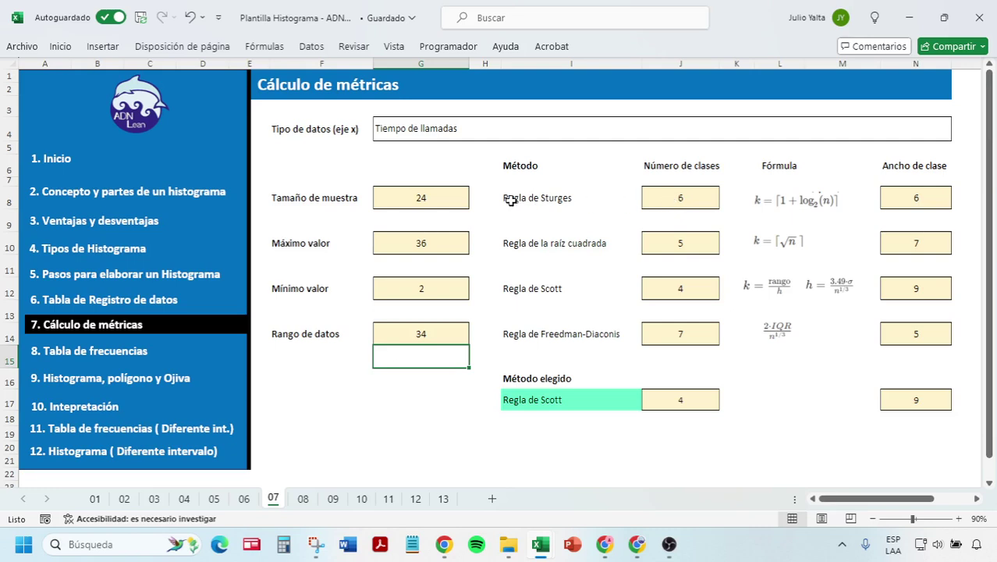
# Inspect the number-of-classes formula for Regla de Sturges and compare it with its displayed equation
pyautogui.moveTo(510, 199); pyautogui.dragTo(525, 334)
pyautogui.click(670, 199)
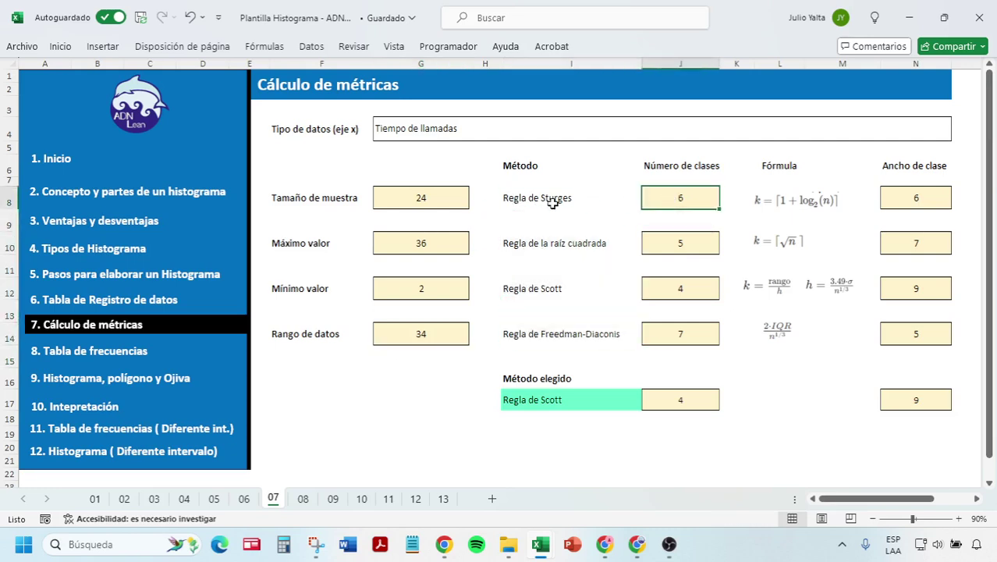
pyautogui.doubleClick(689, 197)
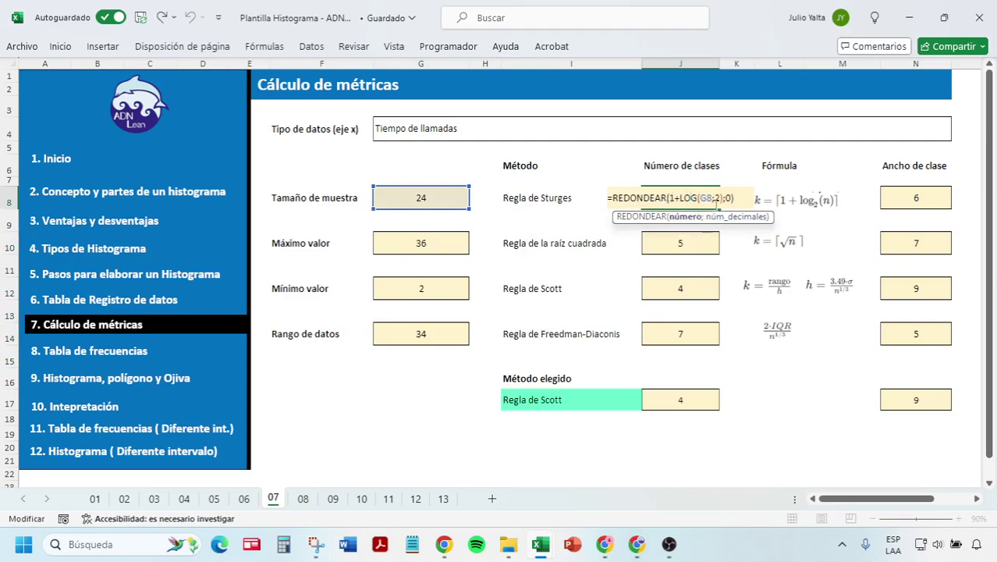
pyautogui.click(629, 198)
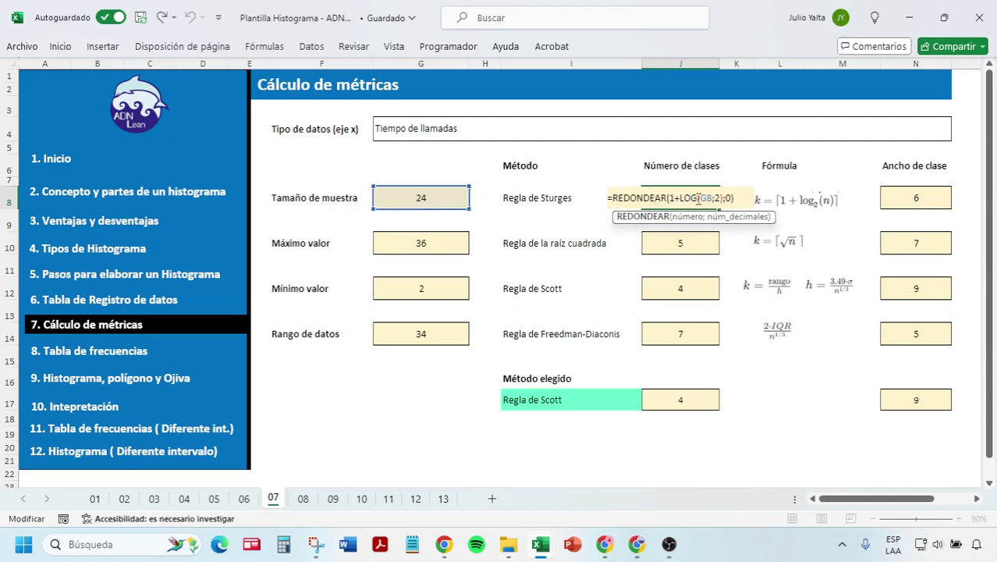
pyautogui.press('Escape')
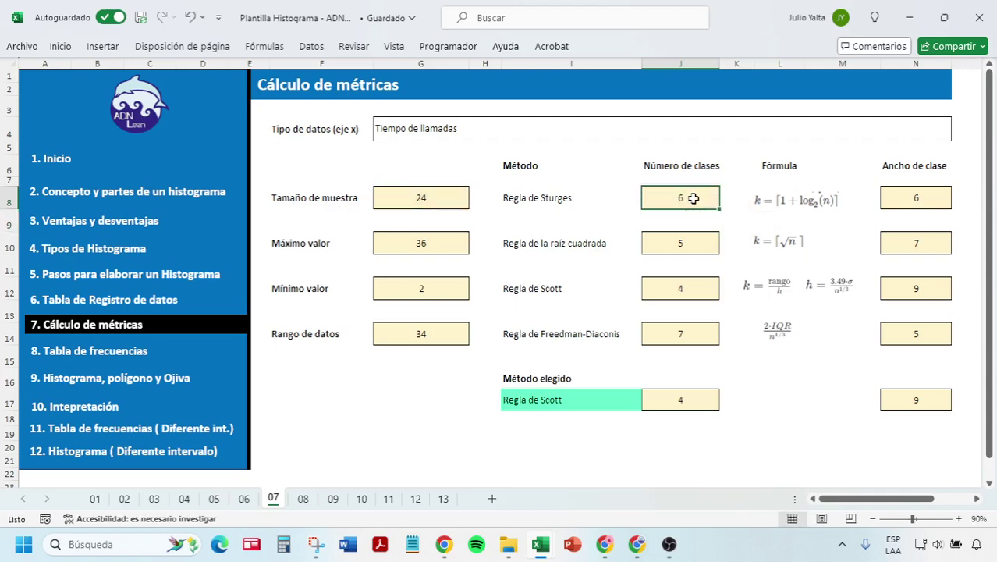
pyautogui.click(769, 203)
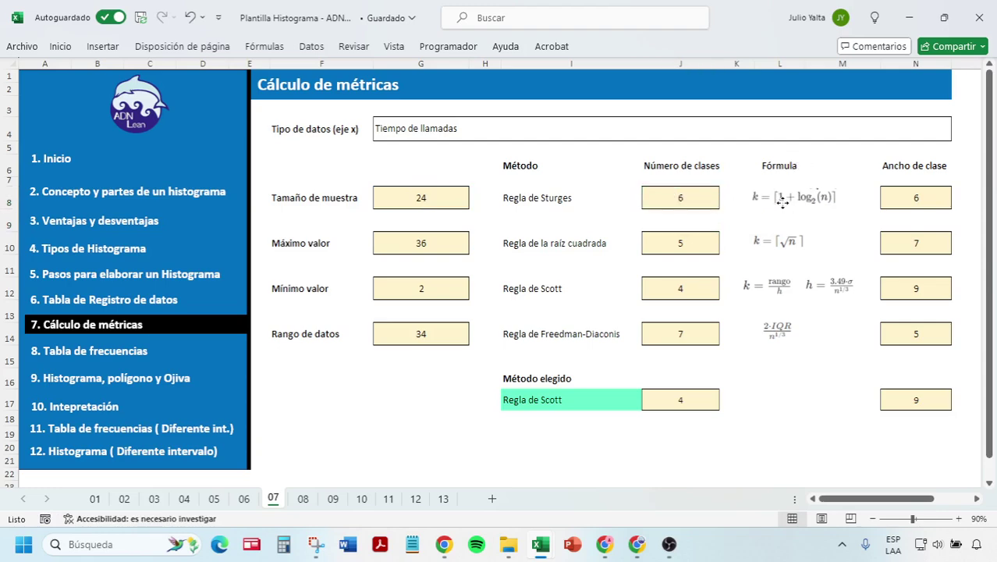
# Inspect the number-of-classes formula for Regla de la raíz cuadrada without changing it
pyautogui.click(639, 247)
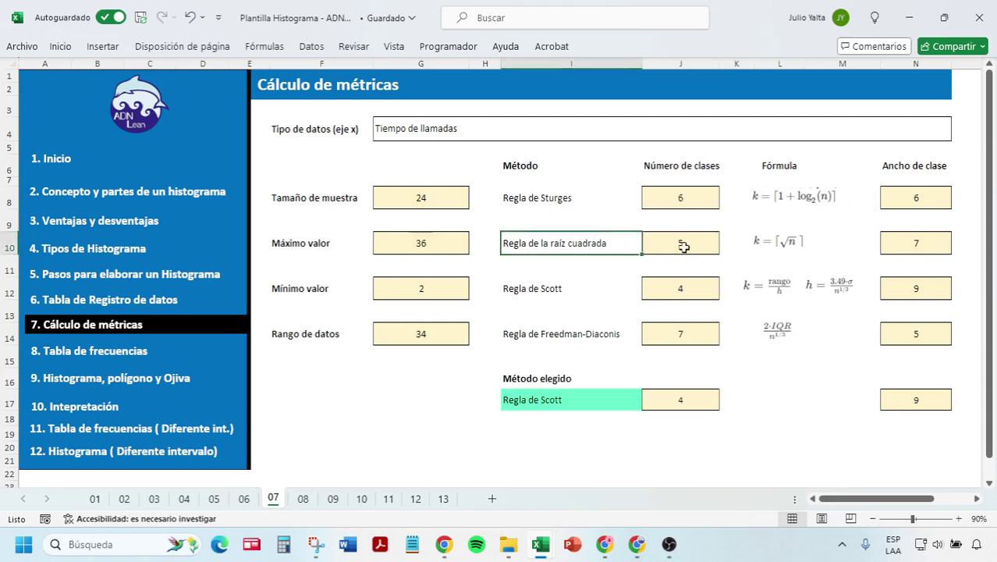
pyautogui.doubleClick(637, 245)
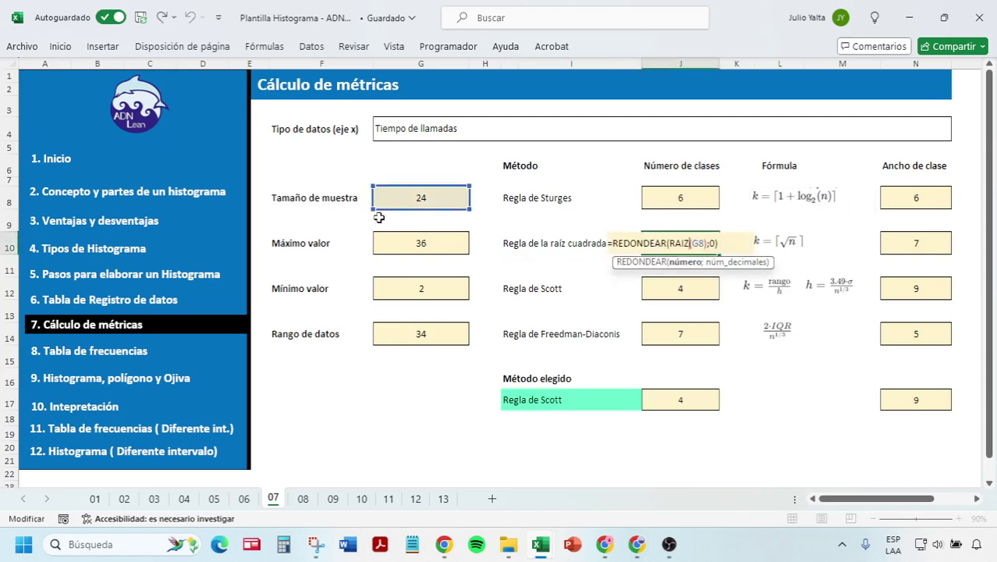
pyautogui.press('Escape')
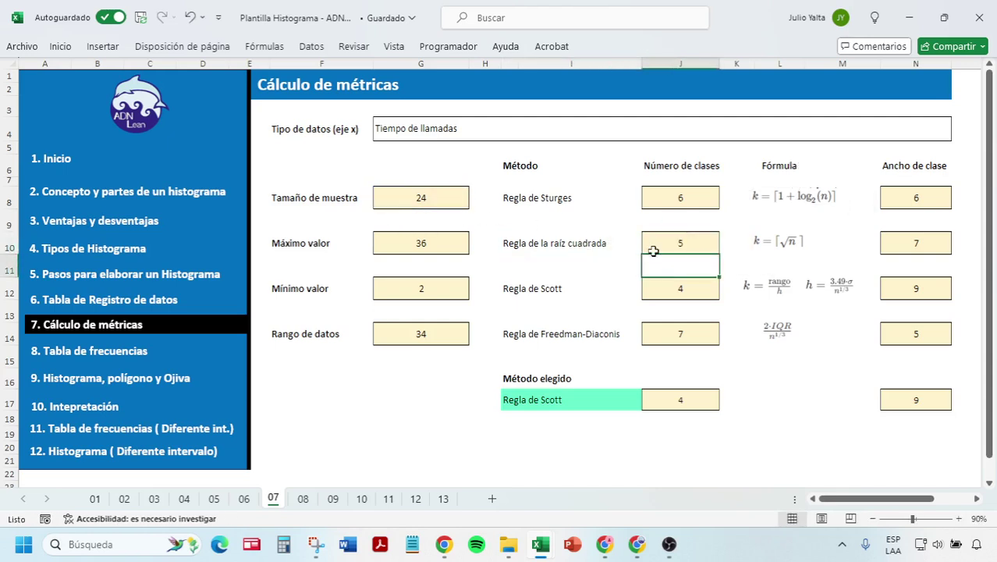
# Inspect the Regla de Scott number-of-classes formula, tracing its range, standard deviation and power terms
pyautogui.click(684, 286)
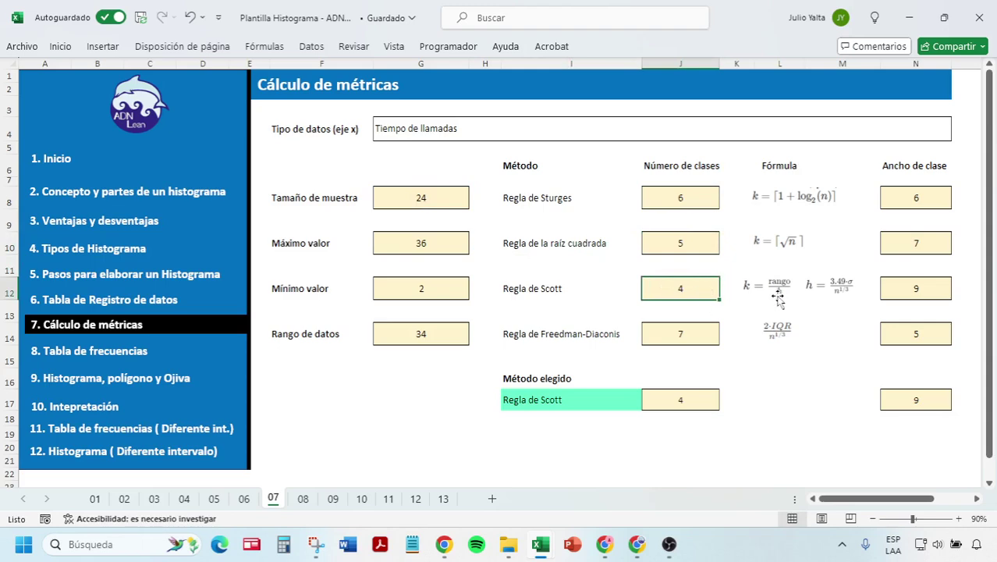
pyautogui.moveTo(306, 334); pyautogui.dragTo(387, 341)
pyautogui.click(388, 340)
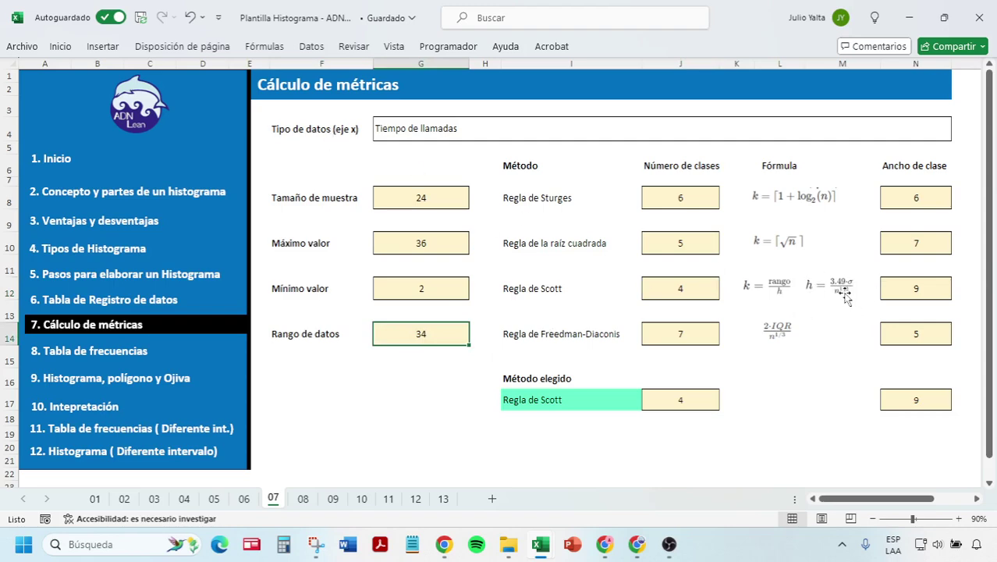
pyautogui.click(637, 288)
pyautogui.doubleClick(668, 288)
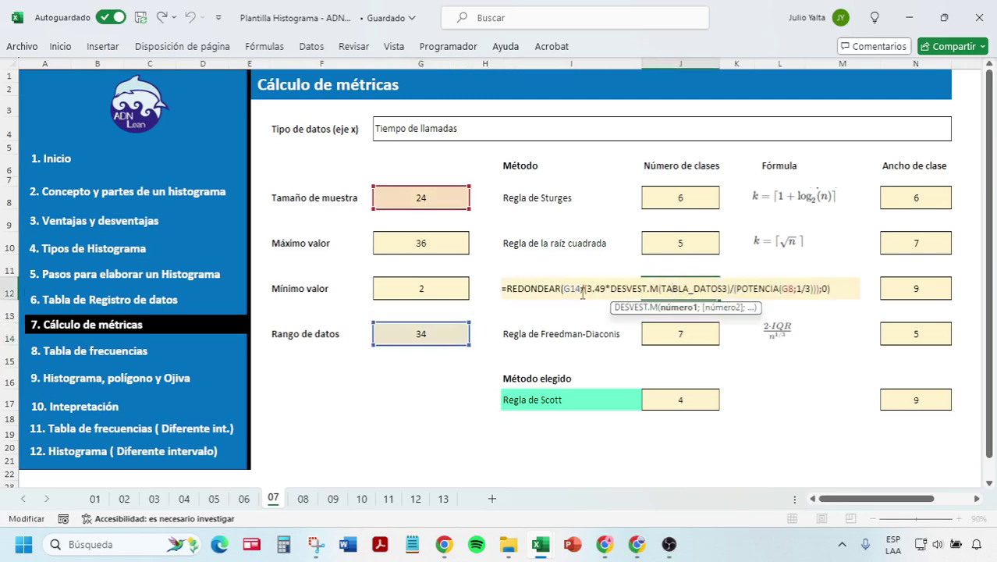
pyautogui.moveTo(563, 289); pyautogui.dragTo(584, 288)
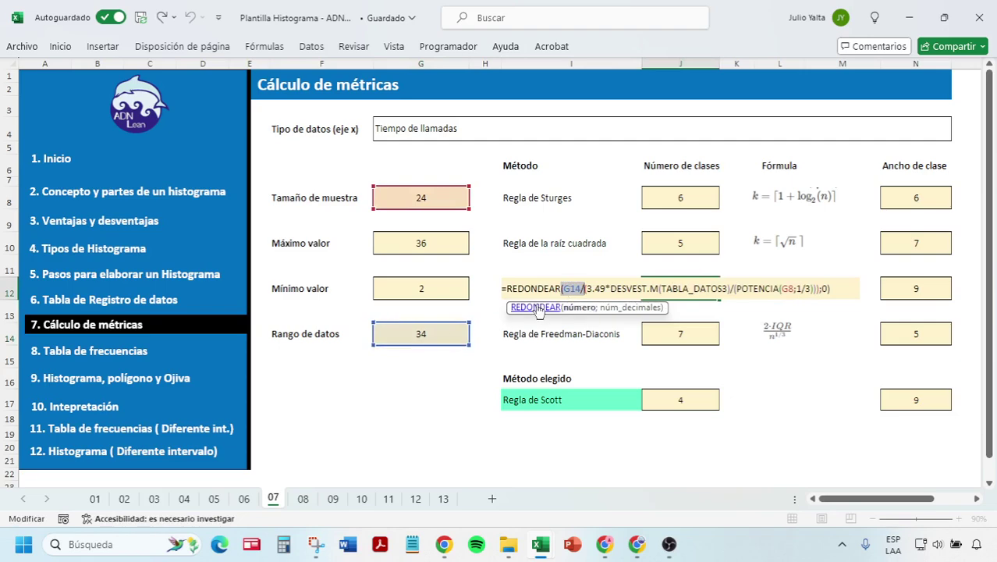
pyautogui.click(597, 290)
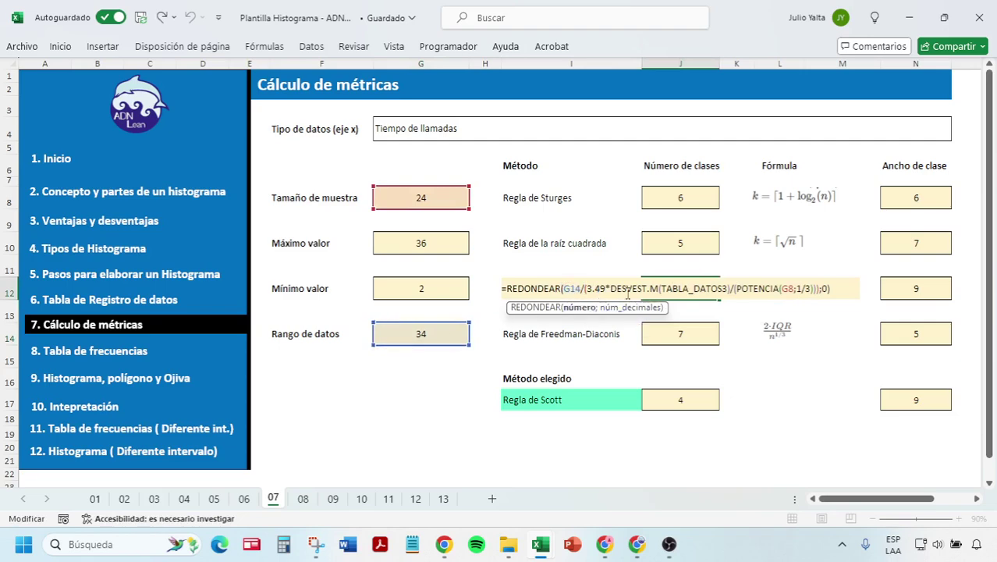
pyautogui.click(668, 288)
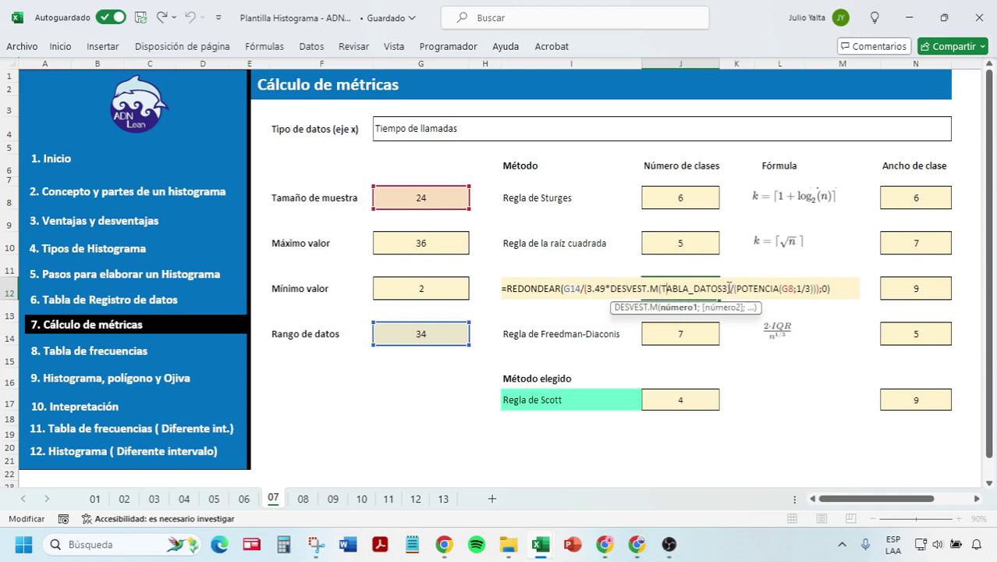
pyautogui.click(754, 289)
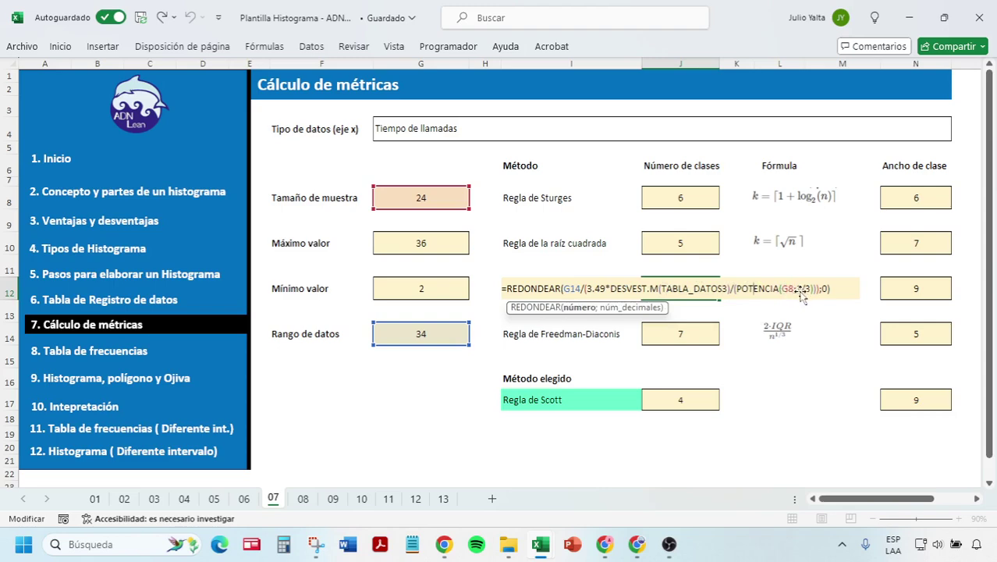
pyautogui.press('Return')
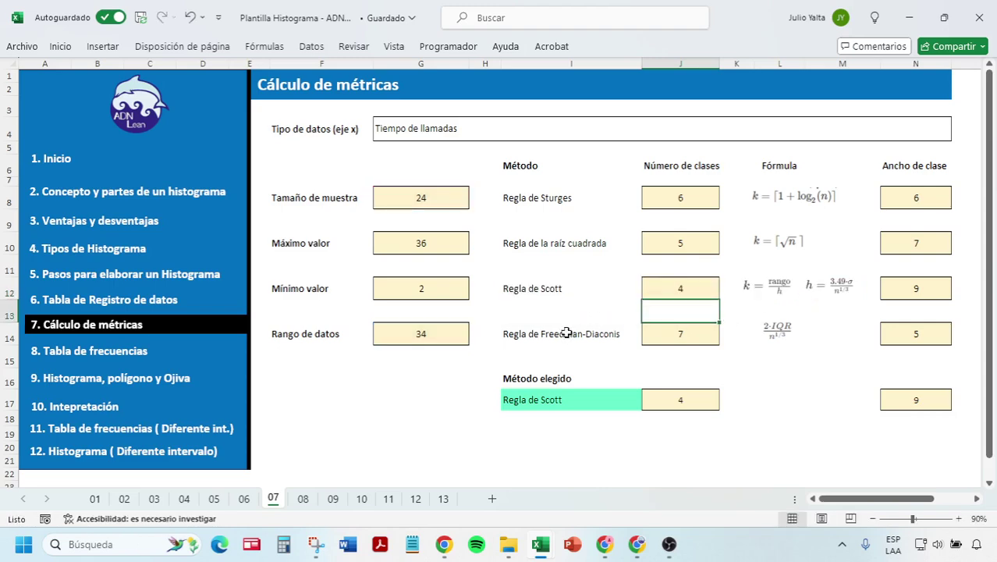
# Inspect the Regla de Freedman-Diaconis number-of-classes formula, examining its two CUARTIL.EXC terms against the displayed equation
pyautogui.doubleClick(648, 340)
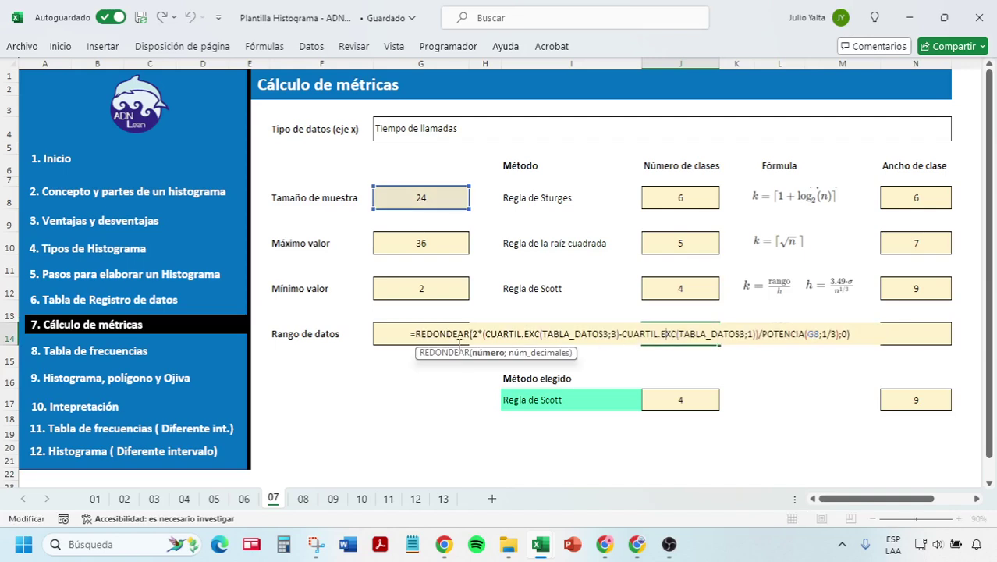
pyautogui.press('Return')
pyautogui.click(806, 340)
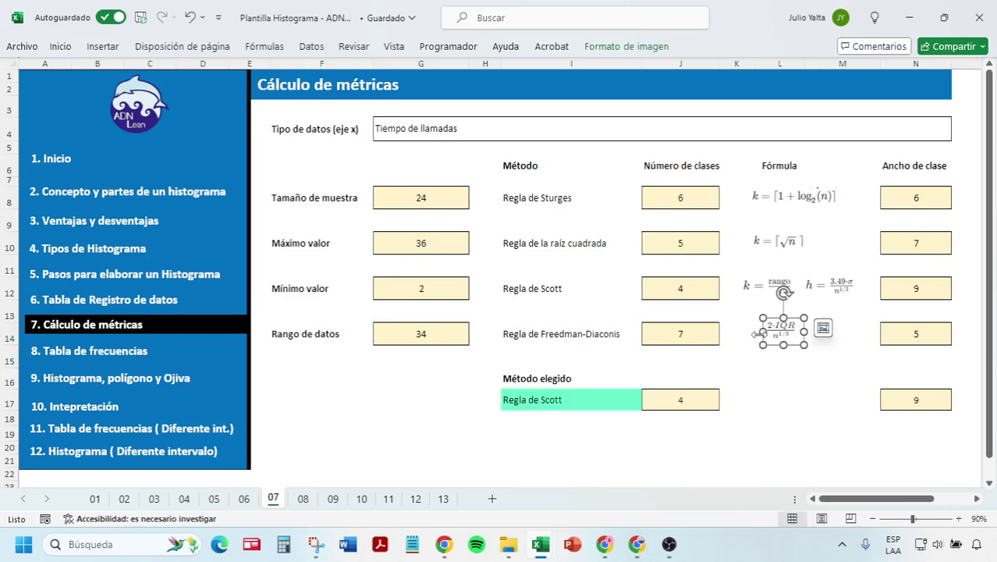
pyautogui.doubleClick(681, 334)
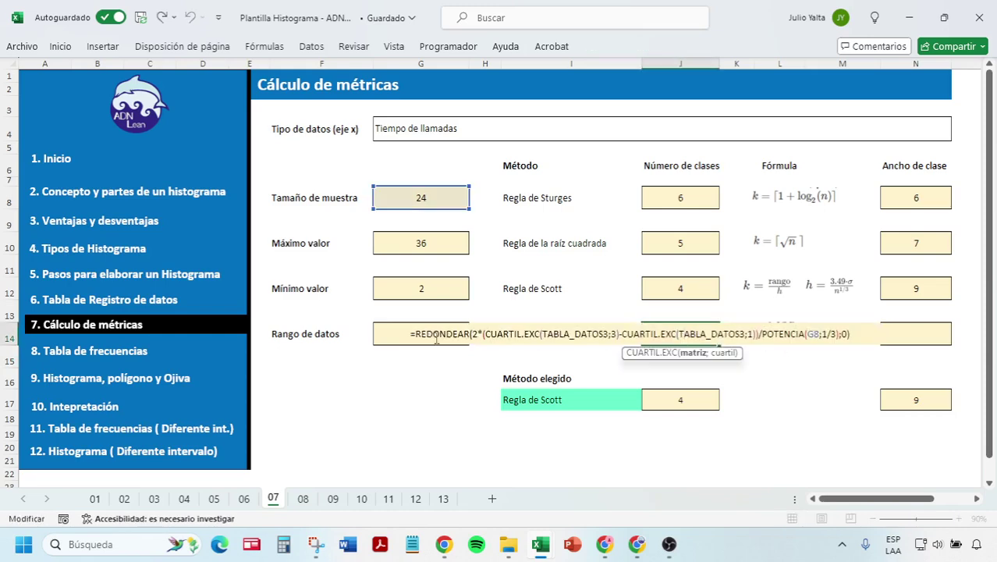
pyautogui.click(498, 335)
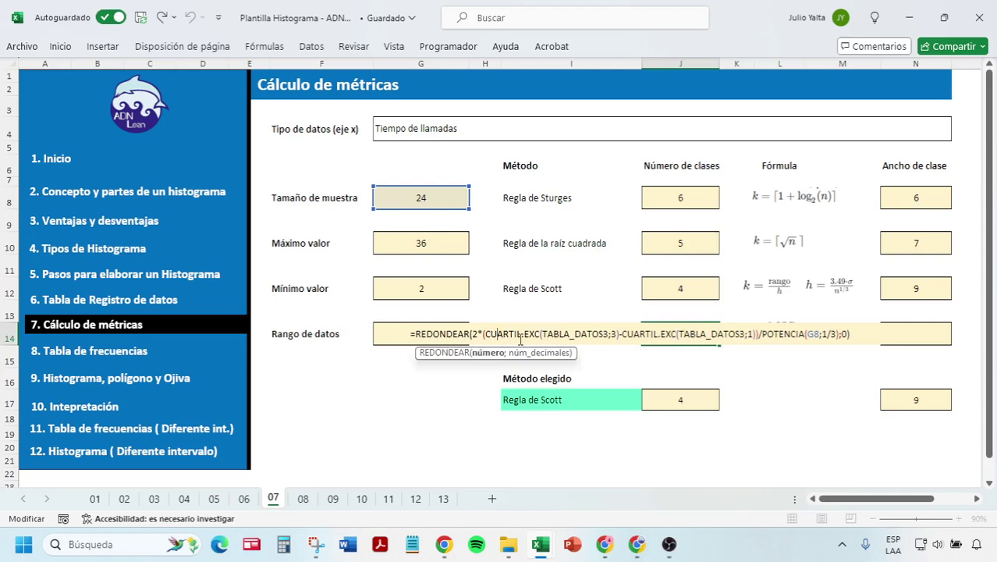
pyautogui.moveTo(497, 337); pyautogui.dragTo(613, 335)
pyautogui.click(615, 334)
pyautogui.click(640, 334)
pyautogui.click(738, 334)
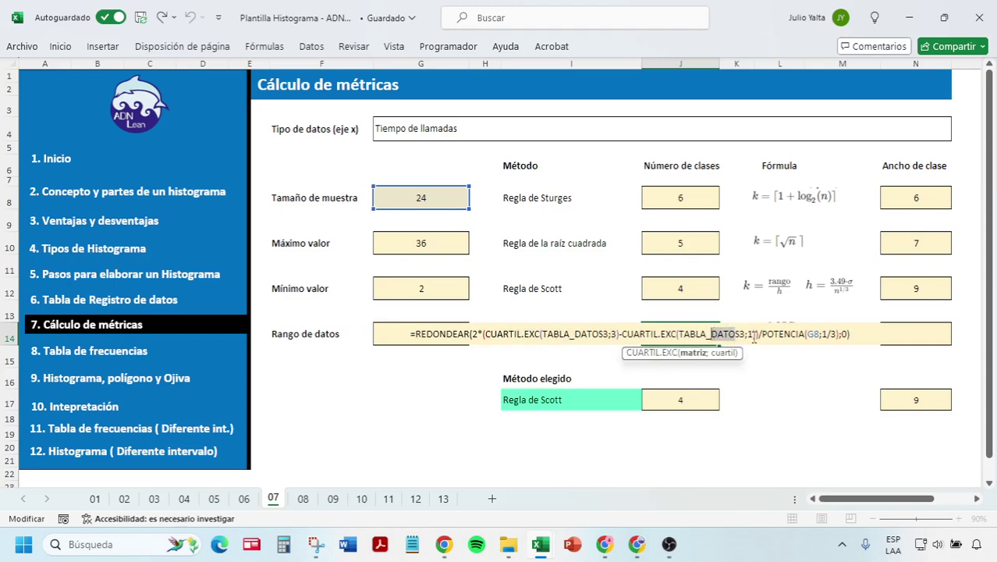
pyautogui.doubleClick(749, 334)
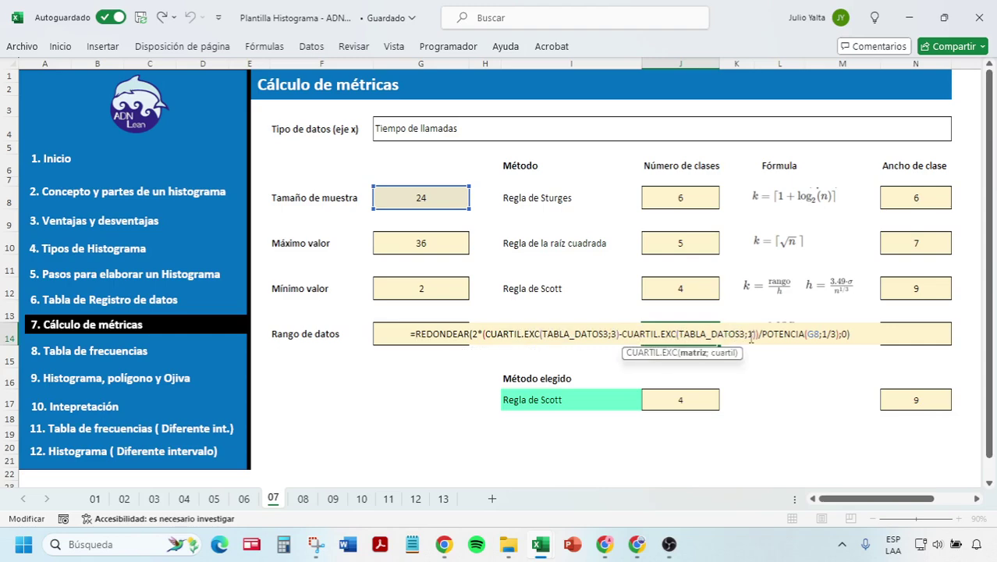
pyautogui.click(572, 334)
pyautogui.click(706, 334)
pyautogui.press('Return')
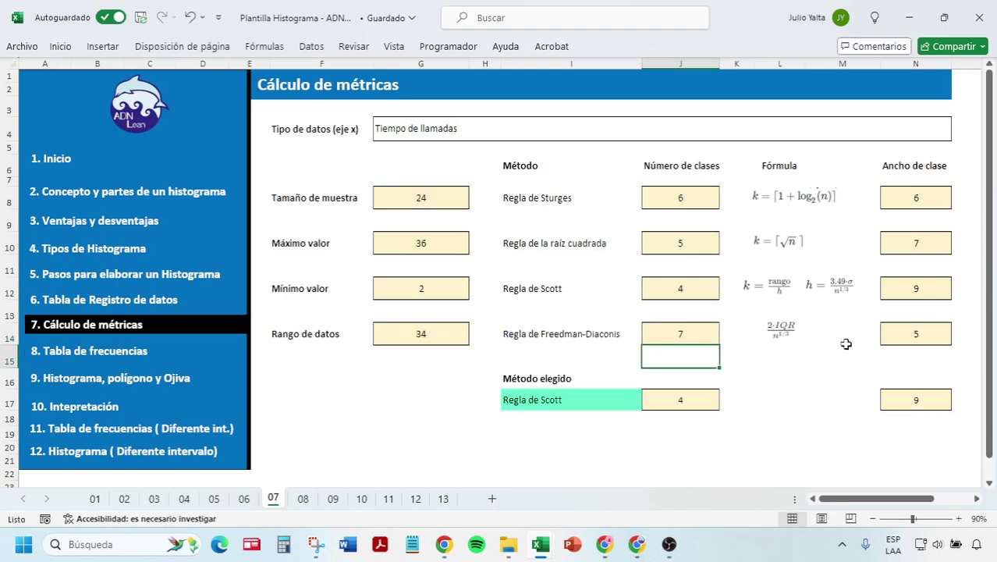
# Set the Método elegido to Regla de Sturges and check the class rows in Tabla de Frecuencias on sheet 08
pyautogui.click(671, 198)
pyautogui.click(660, 247)
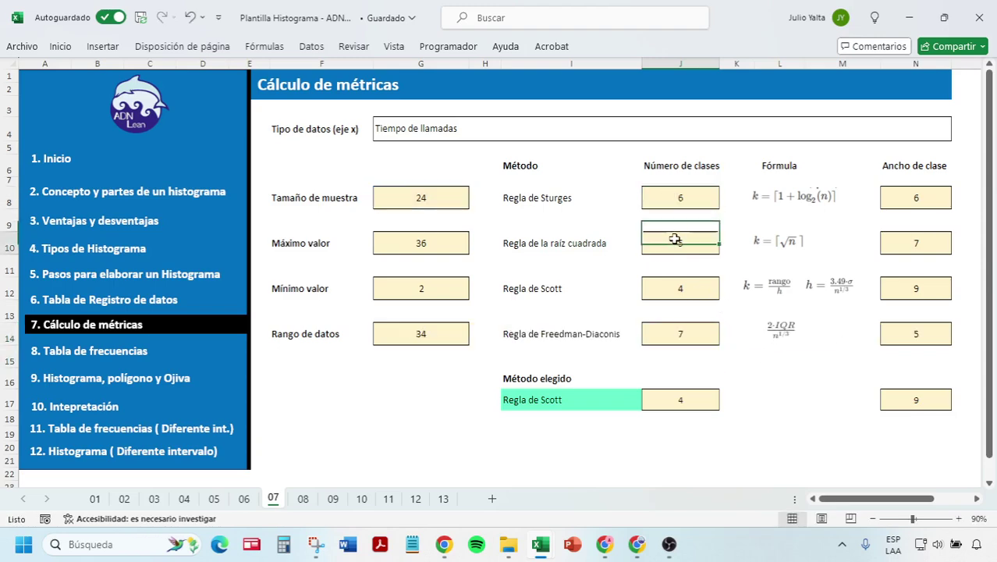
pyautogui.click(590, 399)
pyautogui.scroll(-1, 641, 361)
pyautogui.scroll(1, 641, 361)
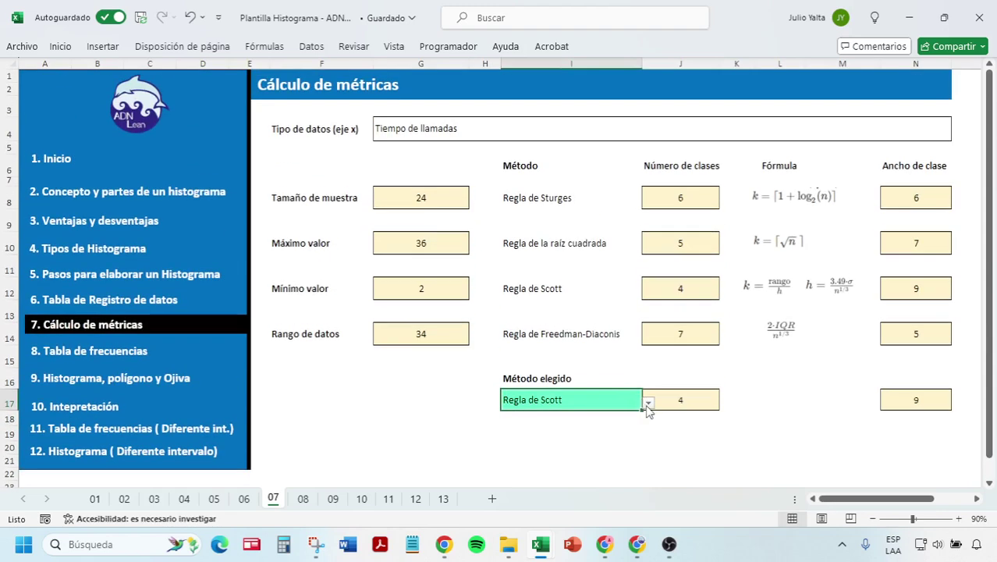
pyautogui.click(648, 403)
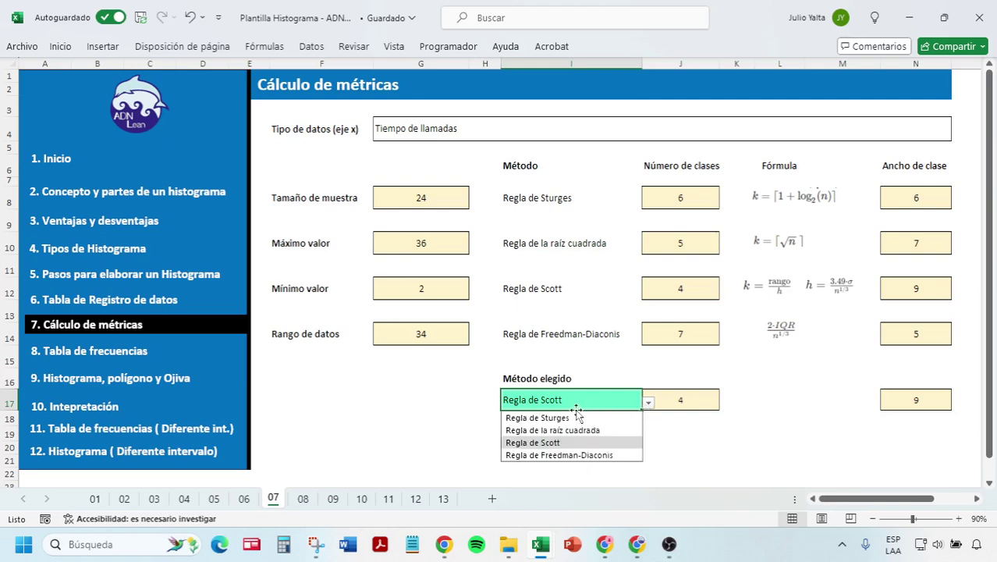
pyautogui.click(523, 417)
pyautogui.click(685, 401)
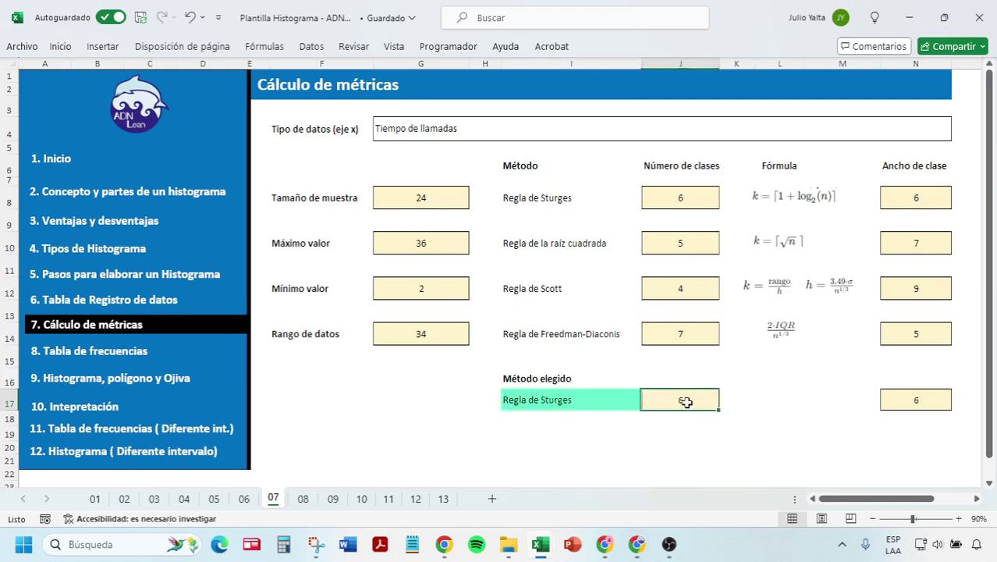
pyautogui.click(304, 499)
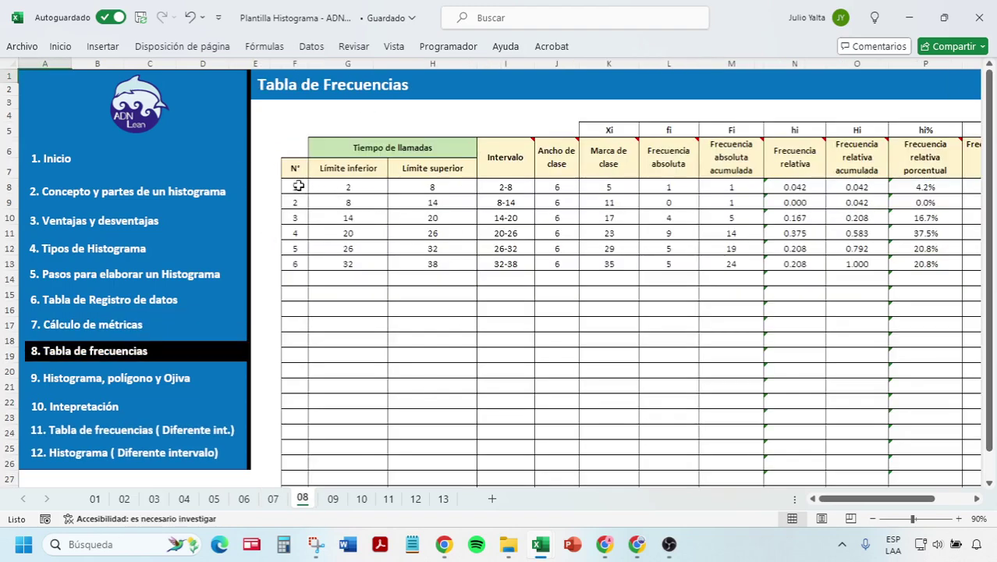
pyautogui.moveTo(298, 185)
pyautogui.mouseDown()
pyautogui.moveTo(293, 263)
pyautogui.moveTo(300, 189)
pyautogui.mouseUp()
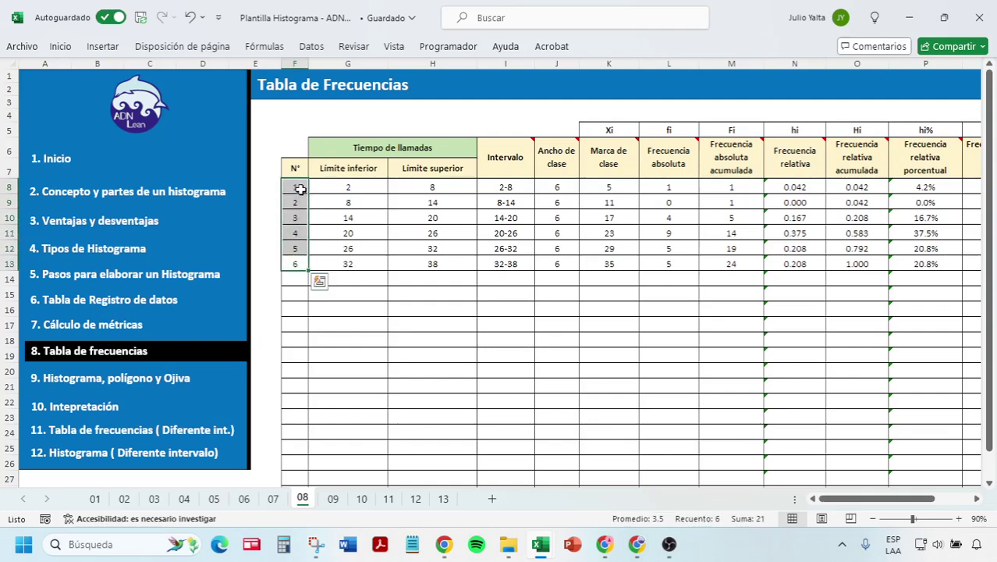
# Change the Método elegido on sheet 07 to Regla de la raíz cuadrada and check the class rows on sheet 08
pyautogui.click(273, 499)
pyautogui.click(619, 397)
pyautogui.click(648, 401)
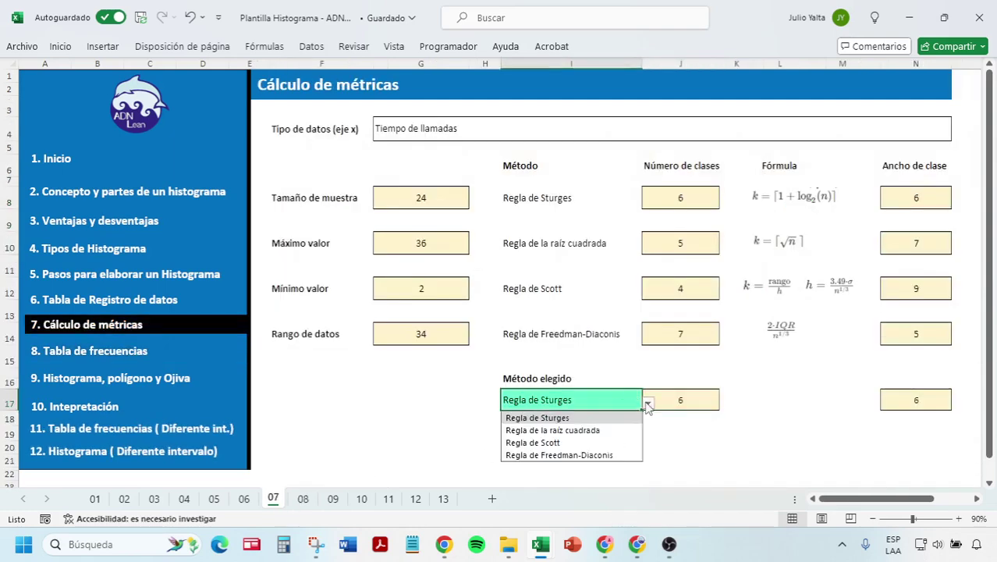
pyautogui.click(575, 427)
pyautogui.click(669, 401)
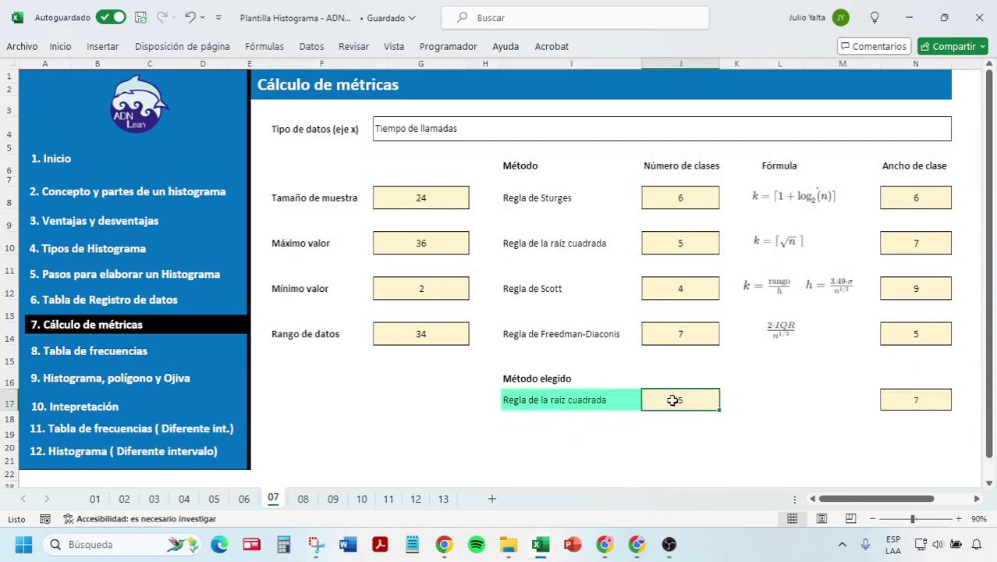
pyautogui.click(302, 499)
pyautogui.moveTo(299, 248); pyautogui.dragTo(334, 248)
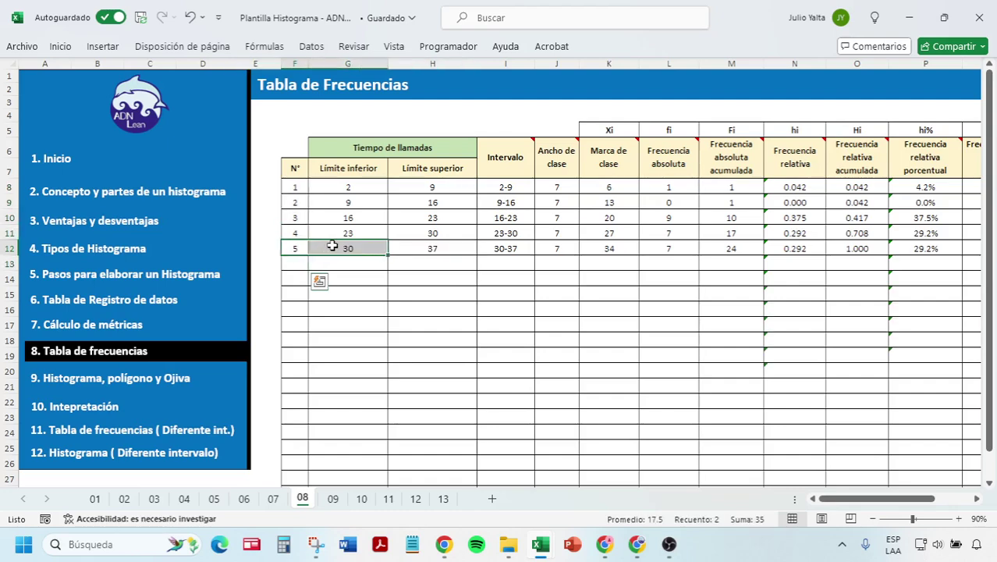
# Change the Método elegido on sheet 07 to Regla de Scott and check the class rows in Tabla de Frecuencias on sheet 08
pyautogui.click(274, 498)
pyautogui.click(621, 399)
pyautogui.click(646, 403)
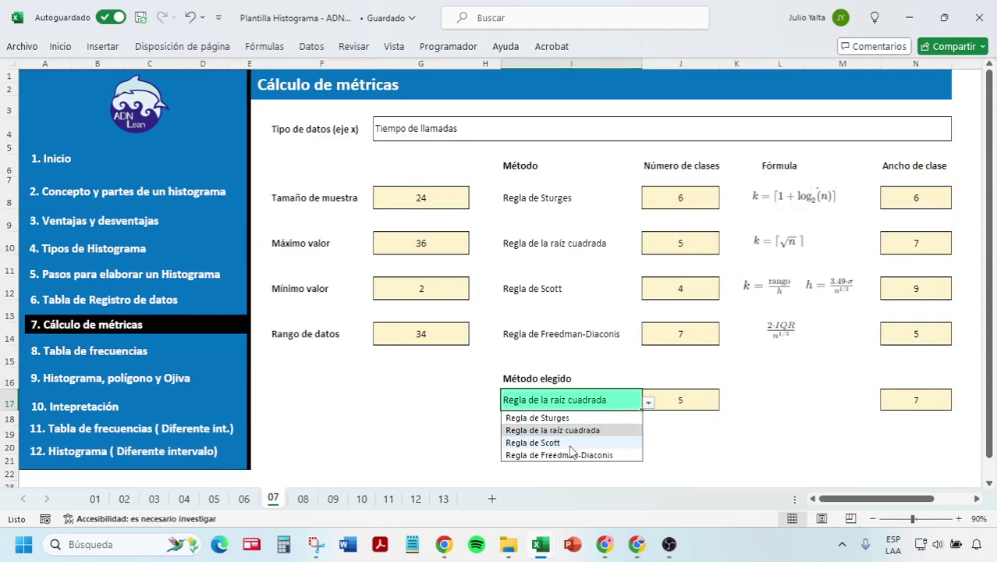
pyautogui.click(568, 442)
pyautogui.click(680, 397)
pyautogui.click(303, 499)
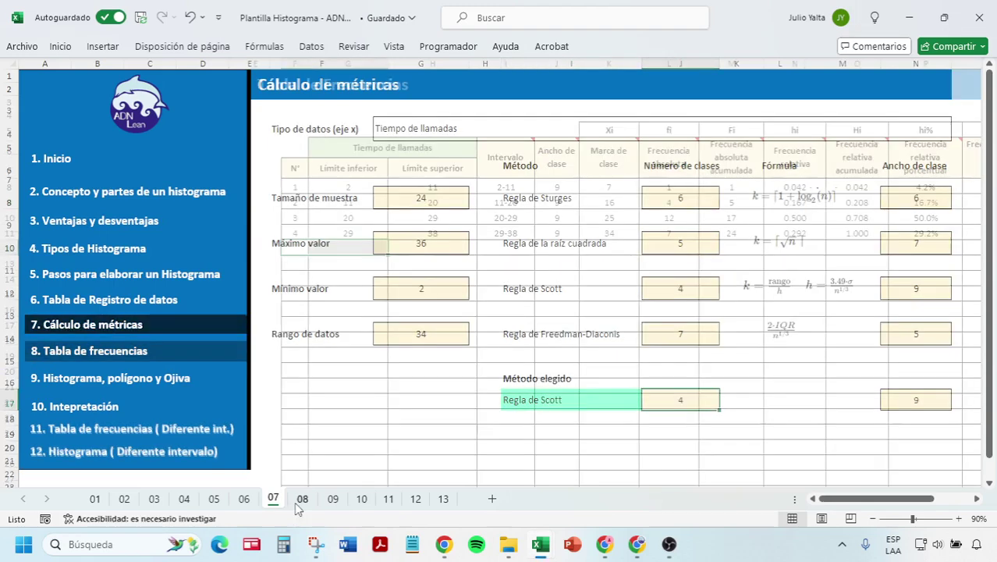
pyautogui.moveTo(295, 233); pyautogui.dragTo(406, 233)
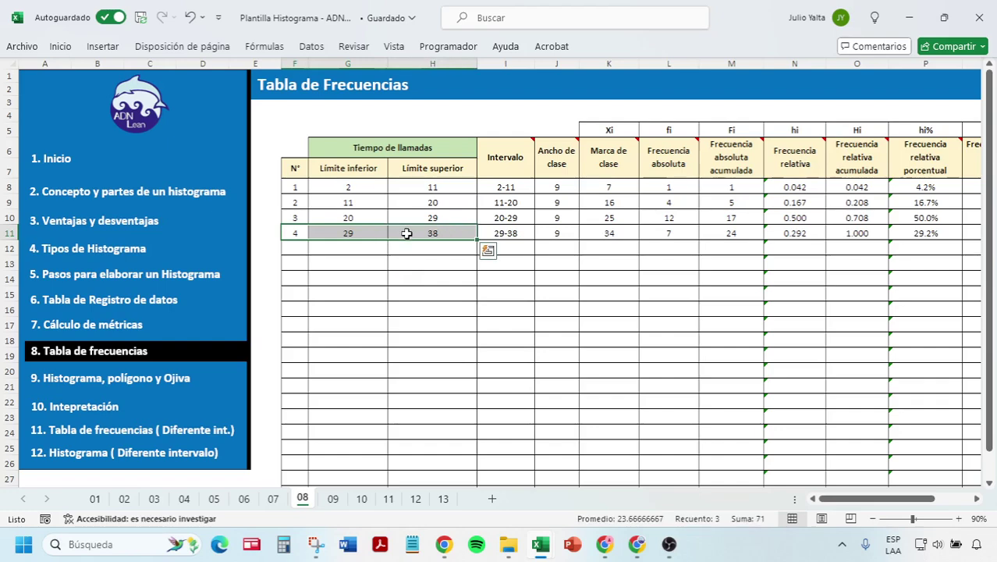
# Switch the Método elegido on sheet 07 to Regla de Freedman-Diaconis and check the class rows and widths on sheet 08
pyautogui.click(273, 498)
pyautogui.click(563, 398)
pyautogui.click(647, 402)
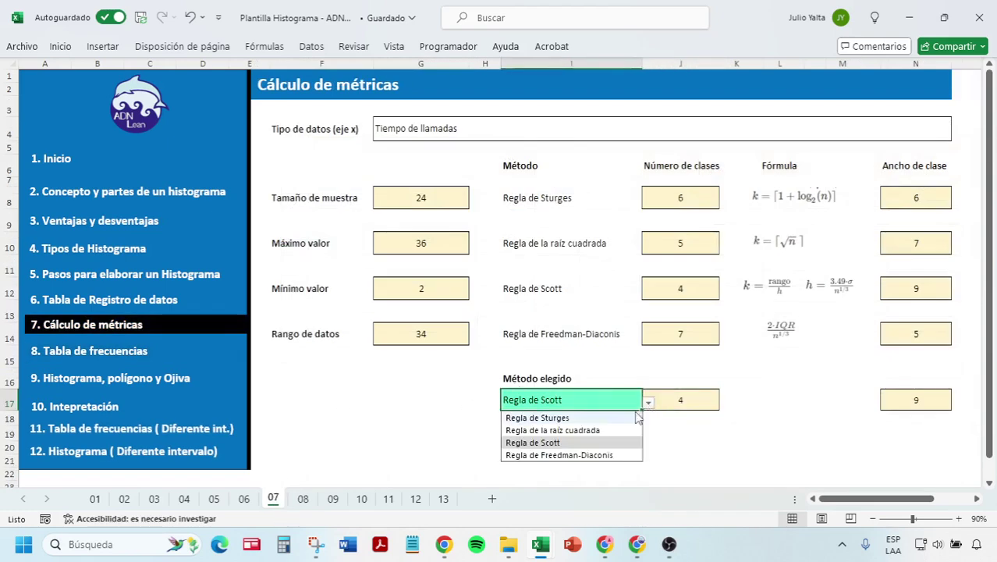
pyautogui.click(576, 455)
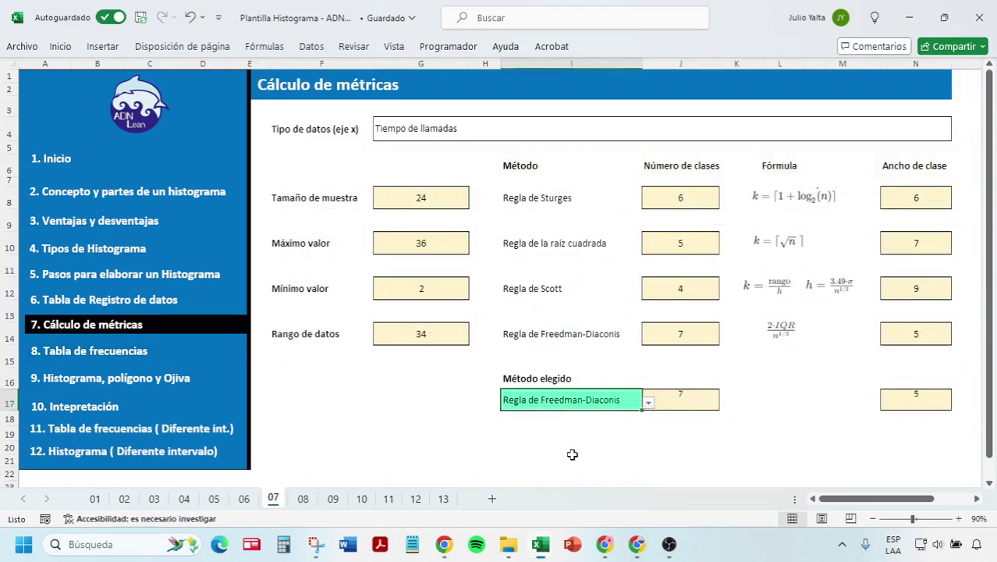
pyautogui.click(696, 390)
pyautogui.click(302, 500)
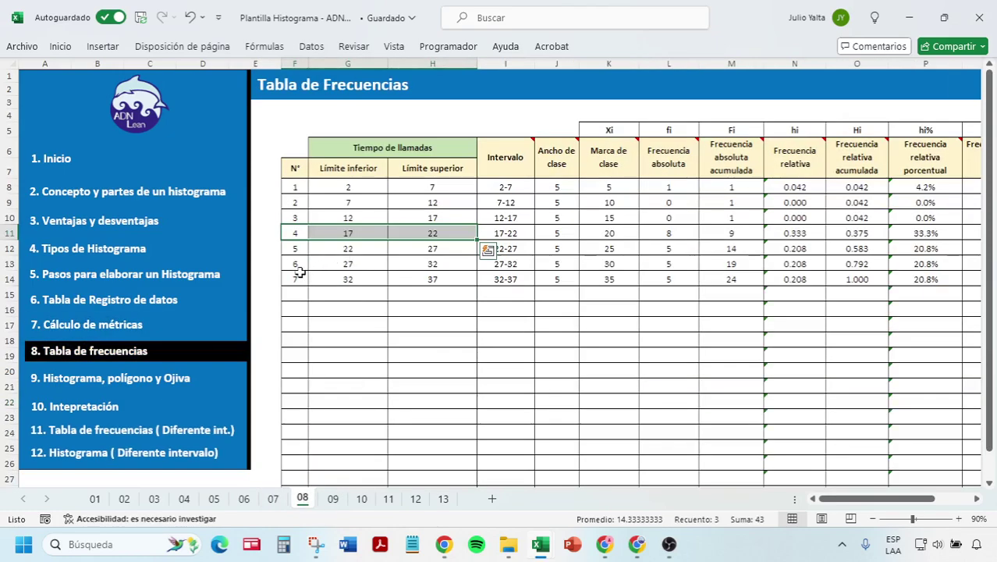
pyautogui.moveTo(296, 277); pyautogui.dragTo(574, 184)
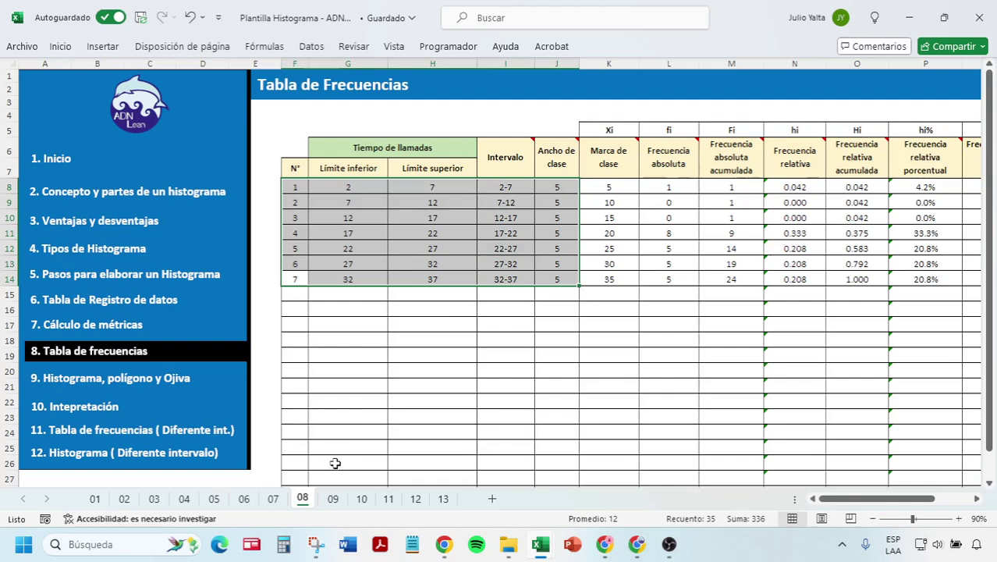
# Set the Método elegido on sheet 07 back to Regla de Sturges and return to Tabla de Frecuencias on sheet 08
pyautogui.click(273, 498)
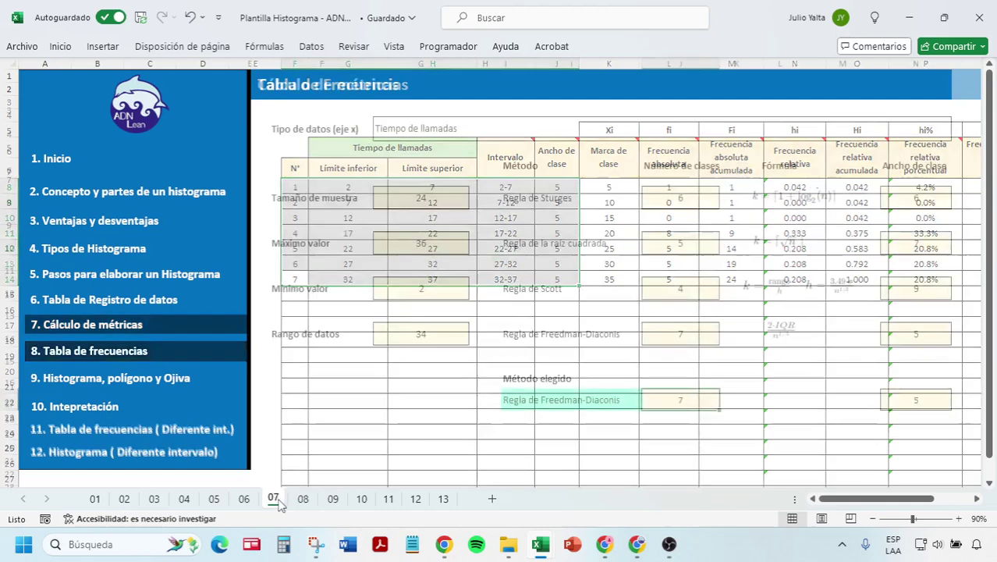
pyautogui.click(595, 401)
pyautogui.click(647, 404)
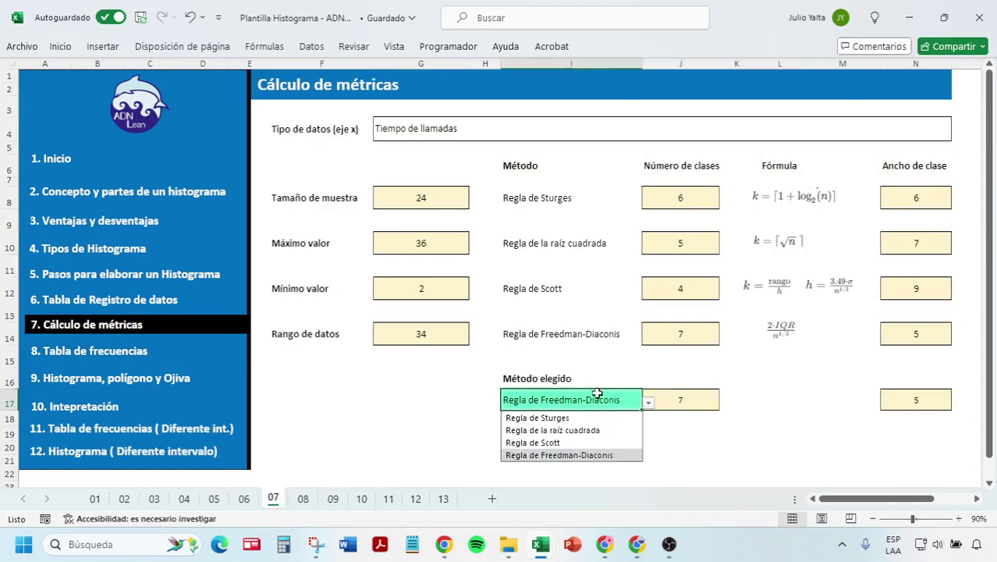
pyautogui.click(538, 415)
pyautogui.click(674, 437)
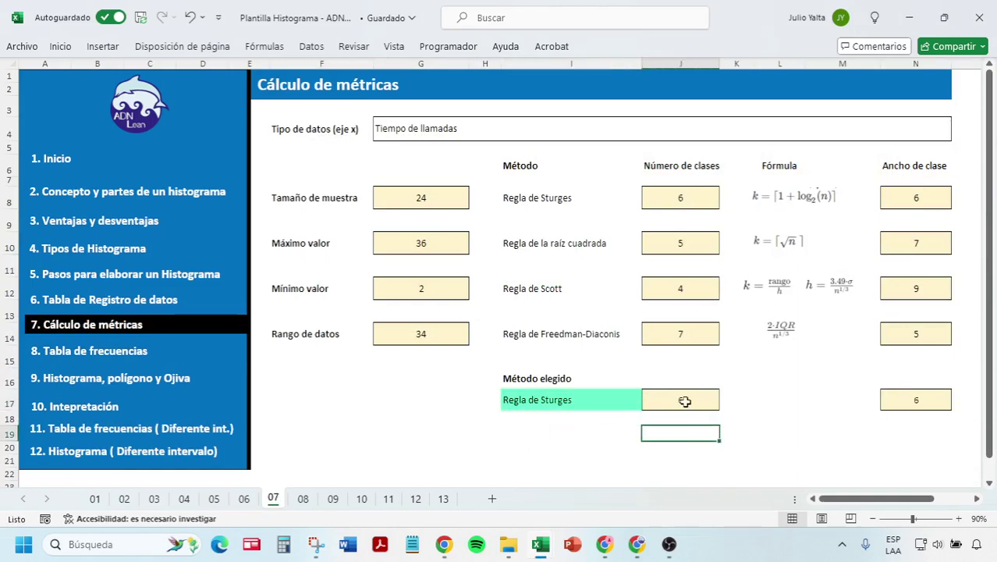
pyautogui.click(303, 500)
pyautogui.click(363, 216)
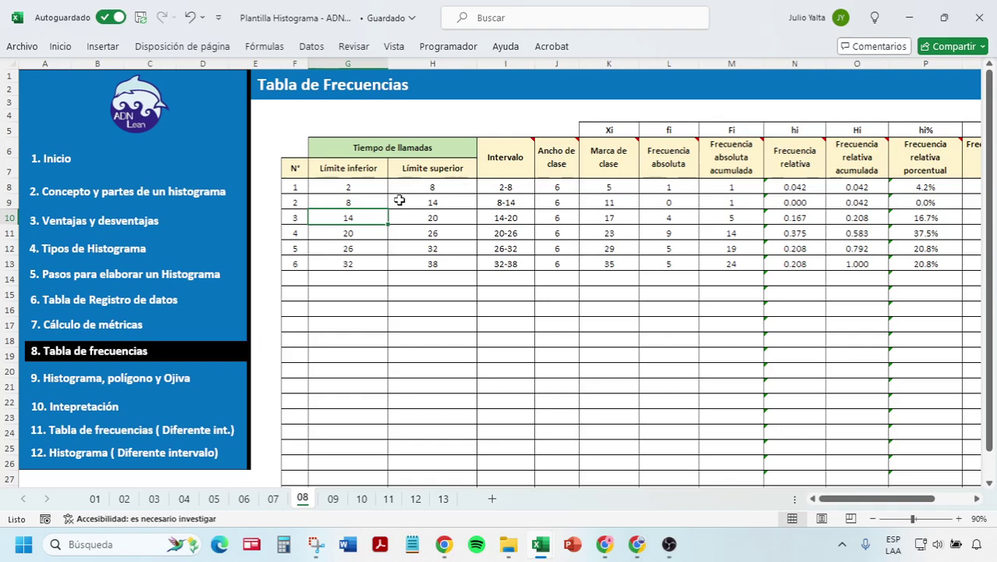
# Inspect the first class's Límite inferior formula and trace its reference to Mínimo valor on sheet 07
pyautogui.doubleClick(353, 186)
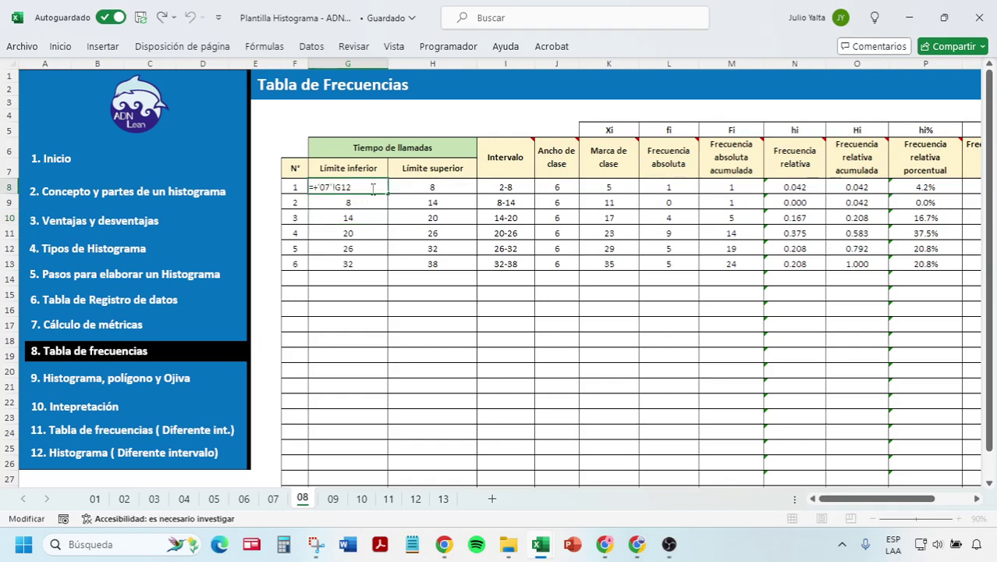
pyautogui.press('Escape')
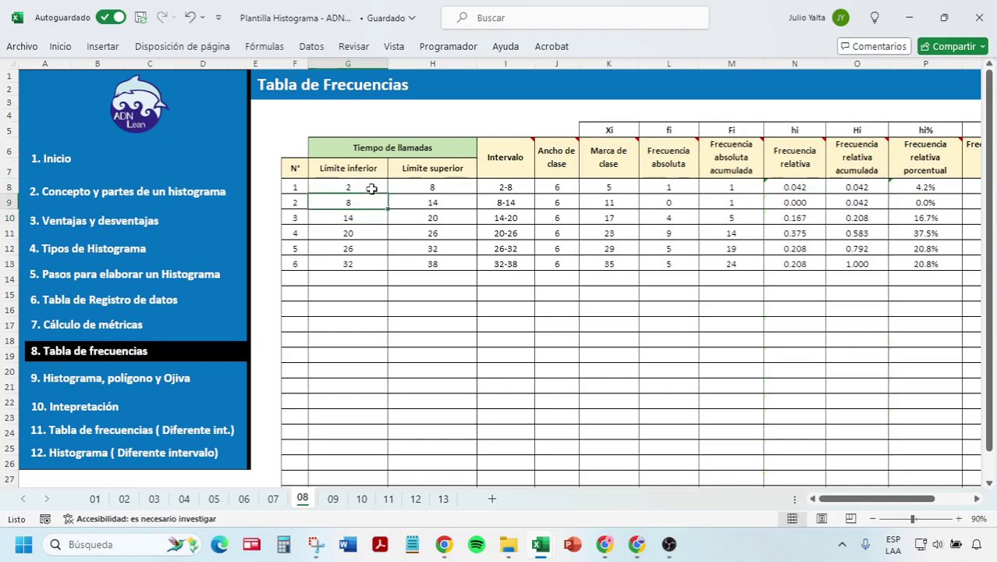
pyautogui.click(273, 499)
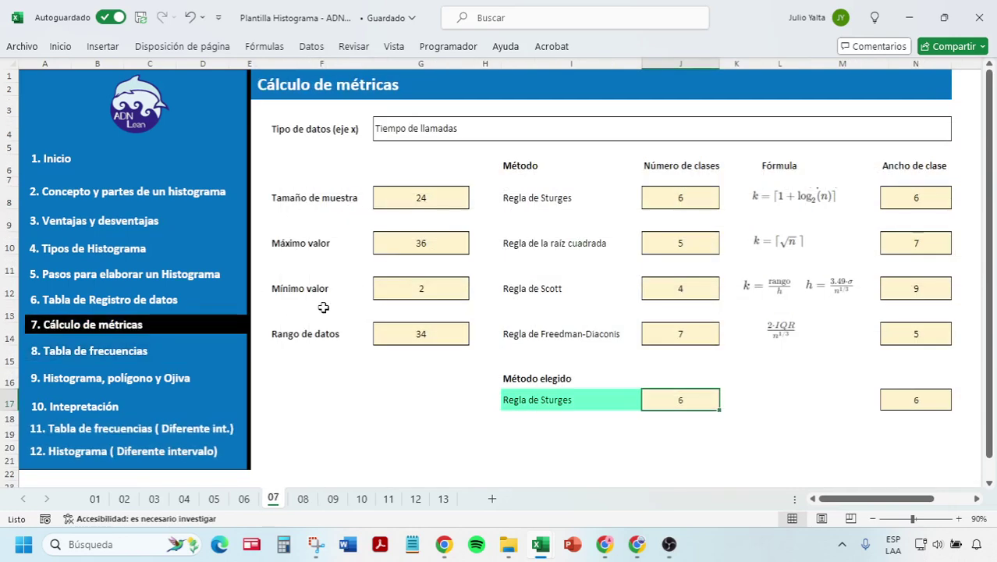
pyautogui.moveTo(334, 289); pyautogui.dragTo(445, 291)
pyautogui.click(303, 499)
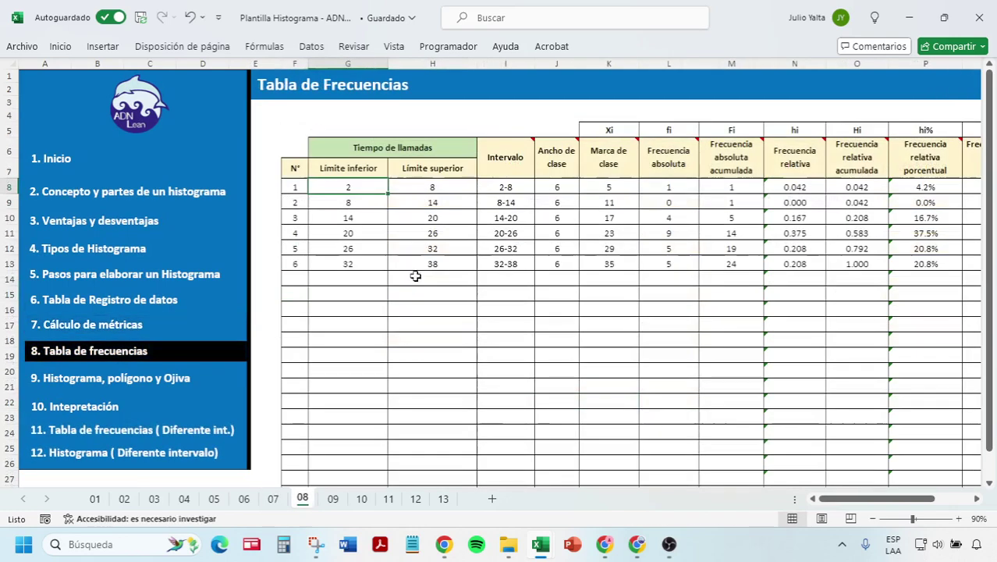
# Inspect the first class's Límite superior formula and its Intervalo formula built with CONCATENAR
pyautogui.doubleClick(443, 187)
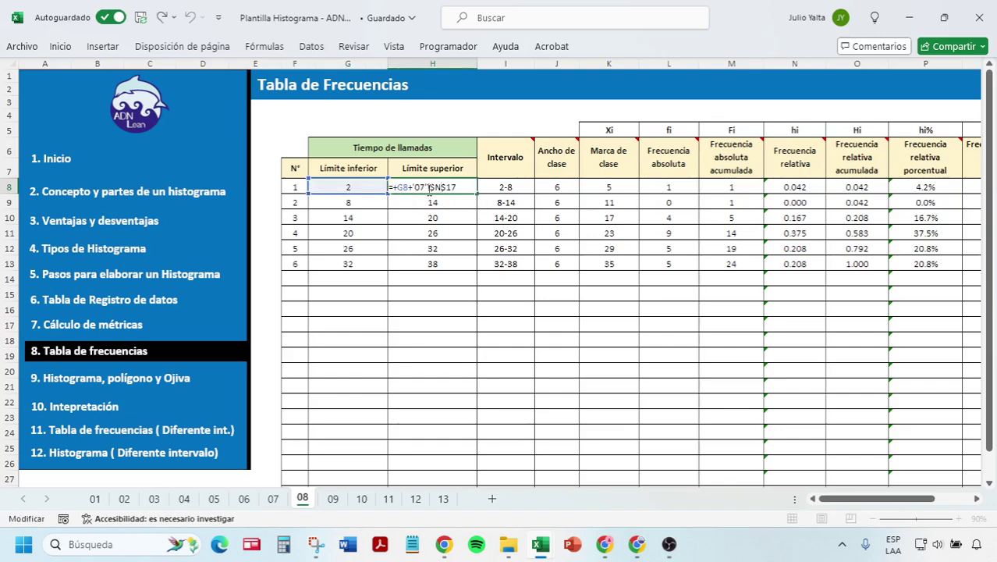
pyautogui.press('Return')
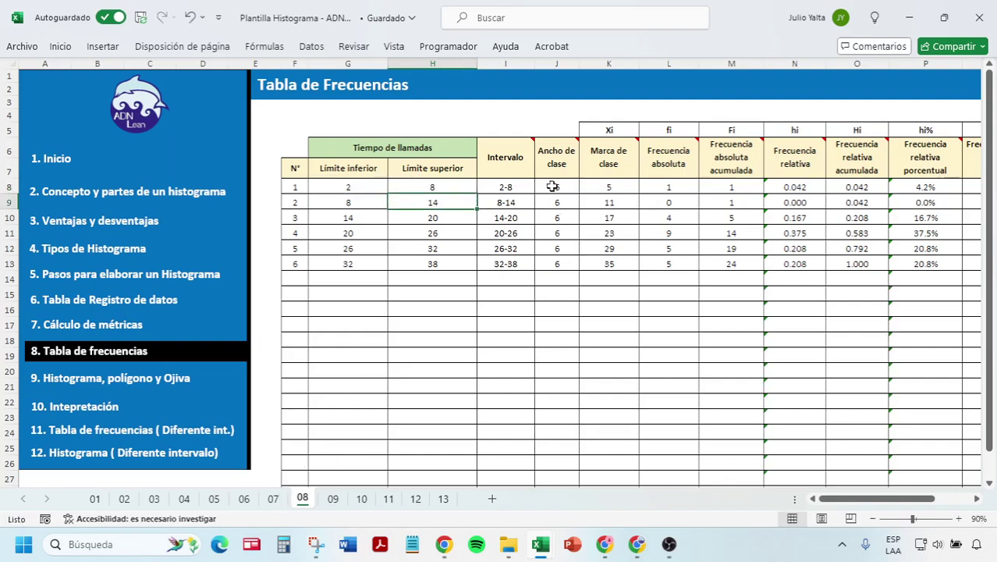
pyautogui.doubleClick(521, 188)
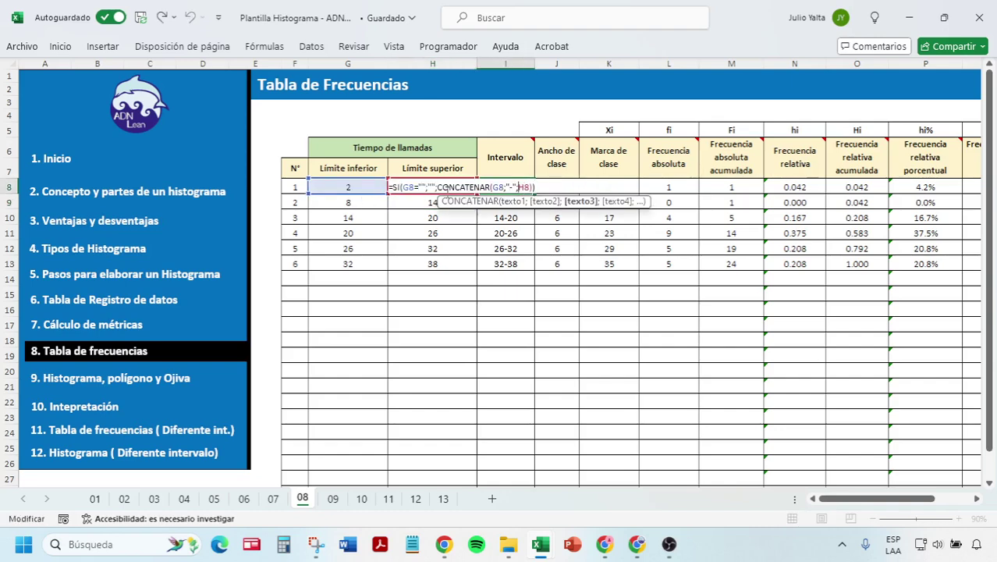
pyautogui.press('Return')
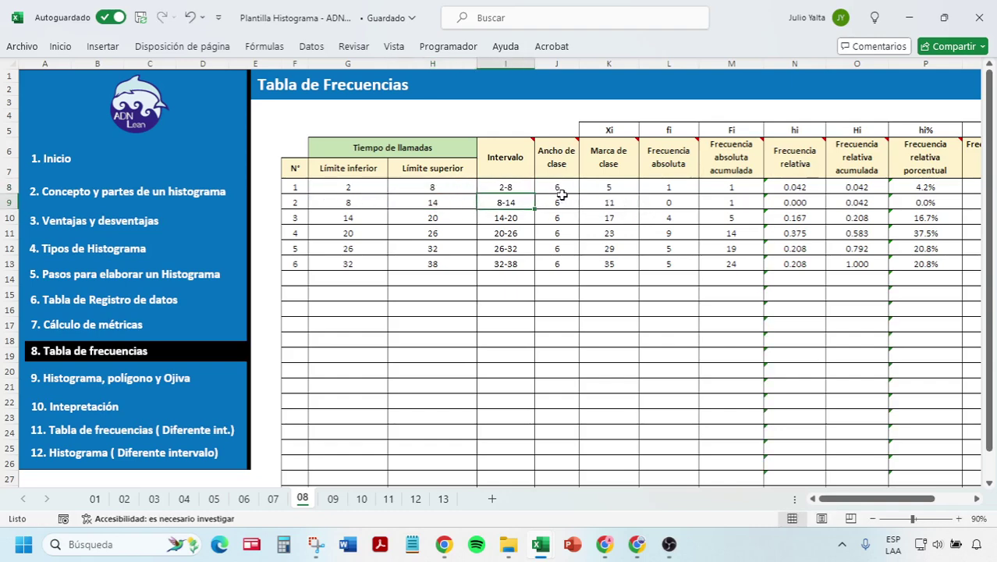
# Inspect the first class's Ancho de clase and Marca de clase formulas, tracing their references to the class limits
pyautogui.doubleClick(561, 192)
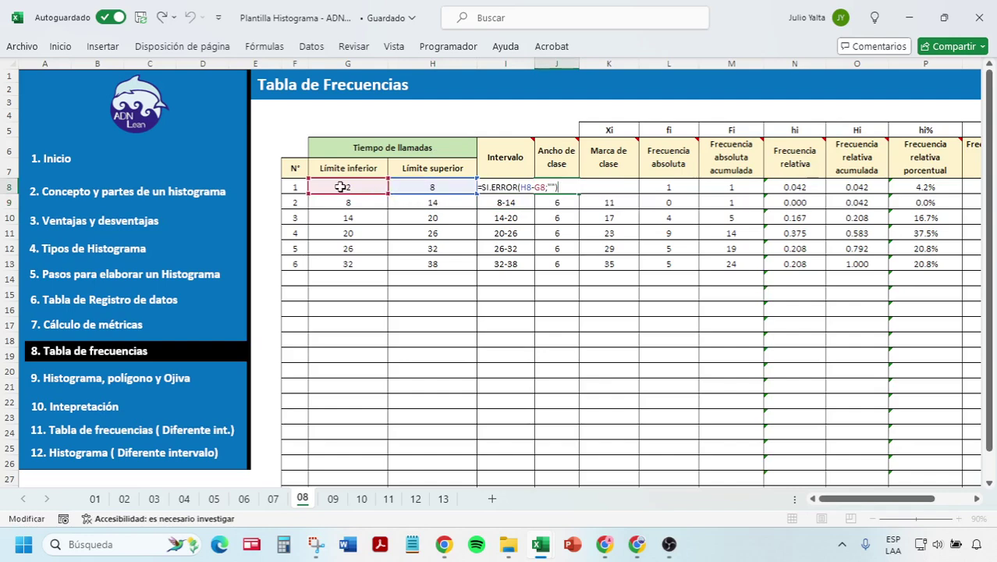
pyautogui.press('Escape')
pyautogui.doubleClick(625, 188)
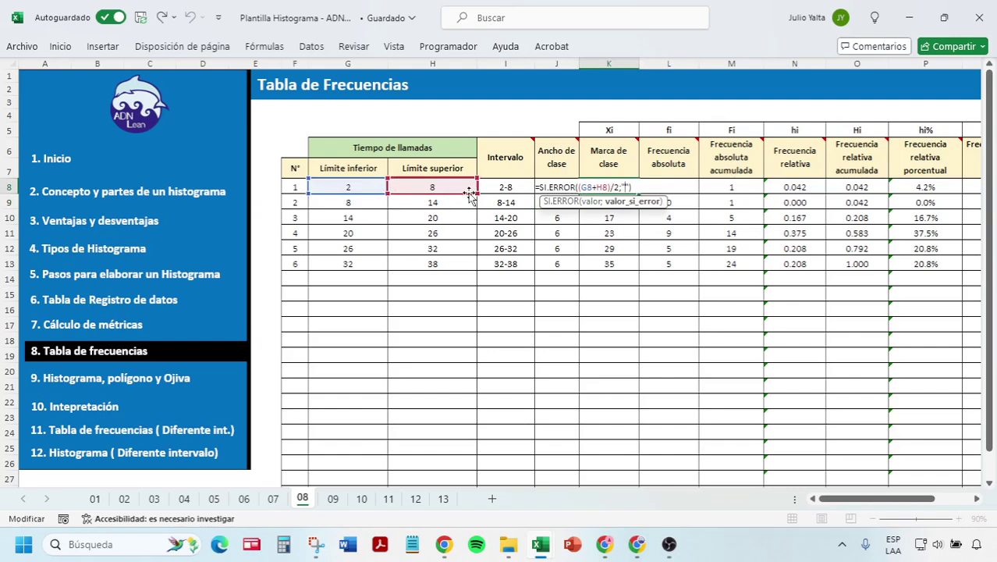
pyautogui.press('Return')
pyautogui.moveTo(646, 309); pyautogui.dragTo(862, 323)
# Inspect the first class's Frecuencia absoluta formula with its CONTAR.SI.CONJUNTO criteria and review the column's values
pyautogui.doubleClick(673, 187)
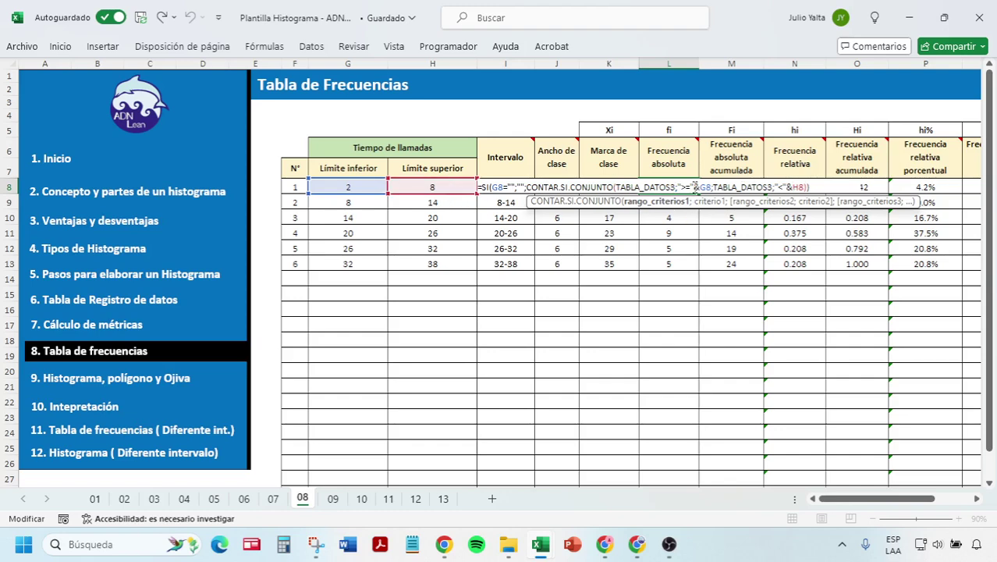
pyautogui.click(695, 187)
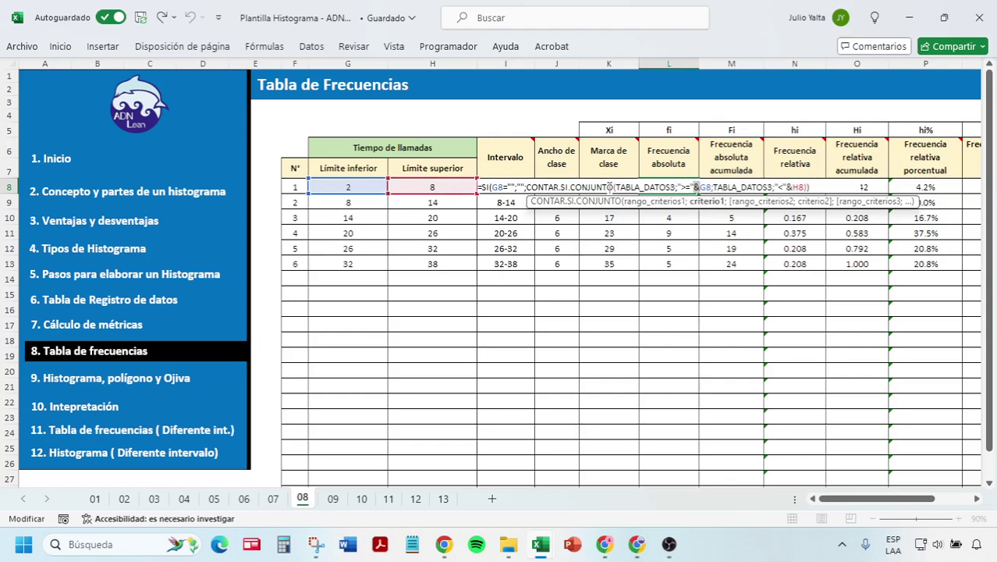
pyautogui.press('Return')
pyautogui.moveTo(671, 195); pyautogui.dragTo(670, 261)
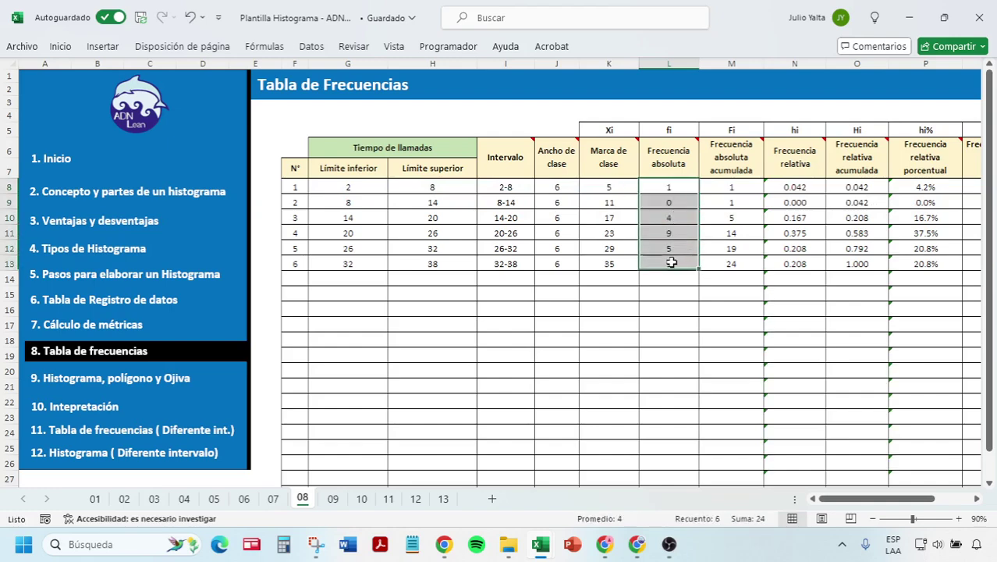
# Read the explanatory note on the Frecuencia absoluta header and look at the first frequencies beneath it
pyautogui.click(667, 188)
pyautogui.click(660, 152)
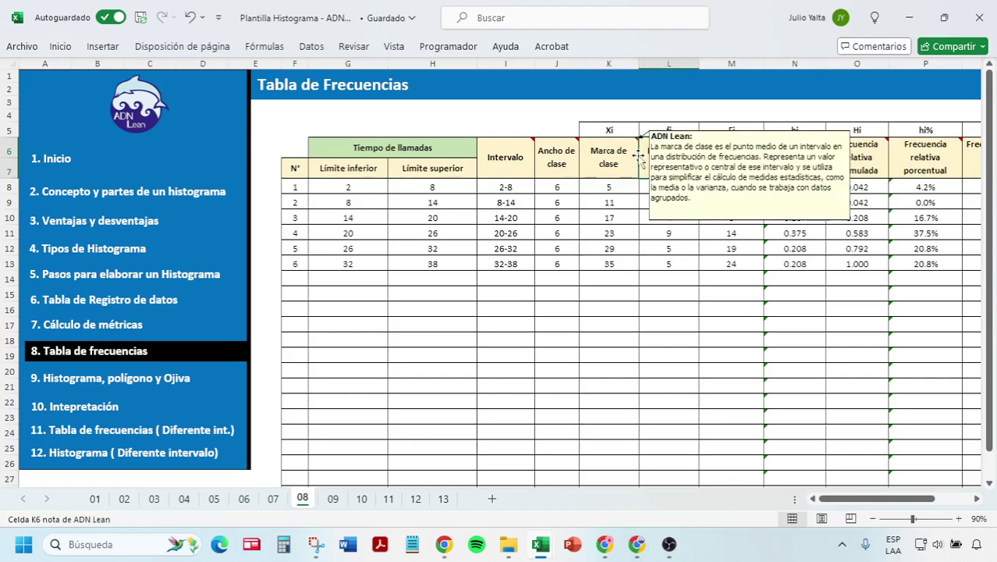
pyautogui.moveTo(667, 164)
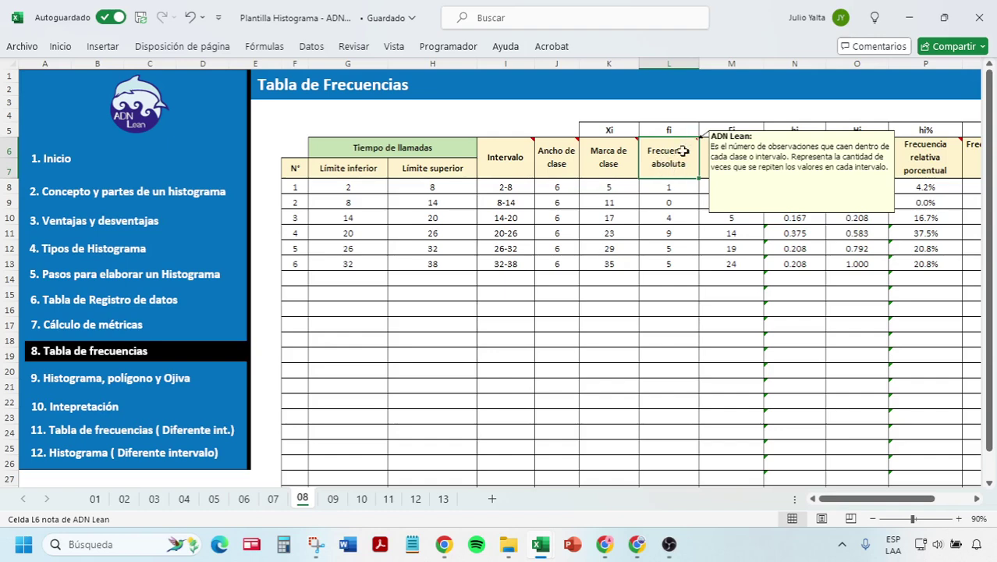
pyautogui.click(661, 202)
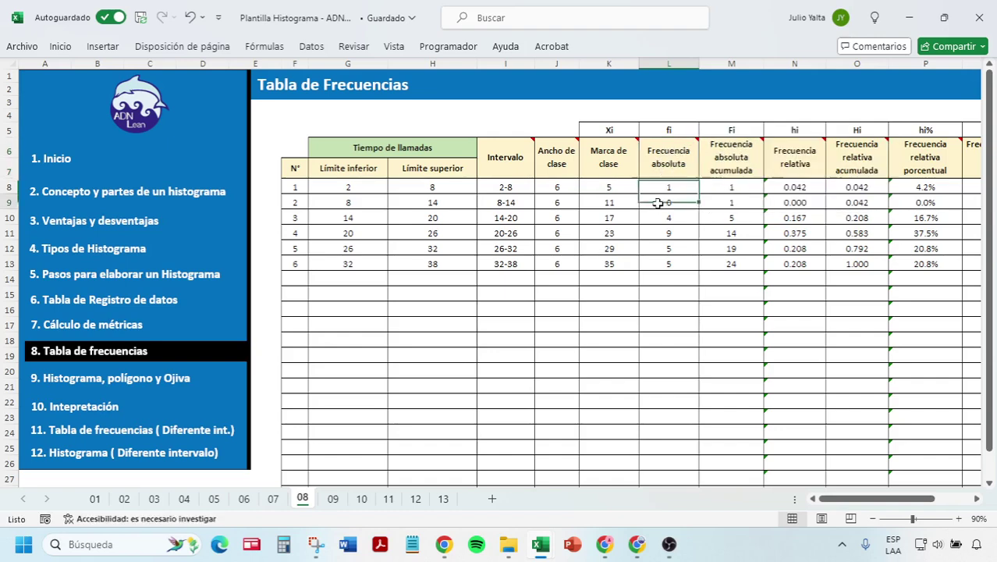
# Read the Frecuencia absoluta acumulada header note and inspect the second class's cumulative formula
pyautogui.click(733, 159)
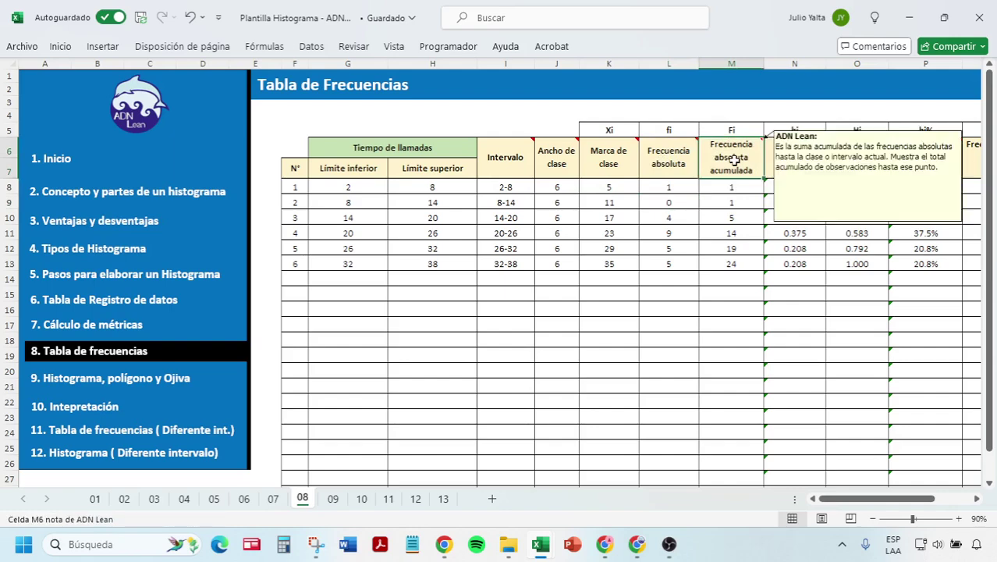
pyautogui.doubleClick(726, 201)
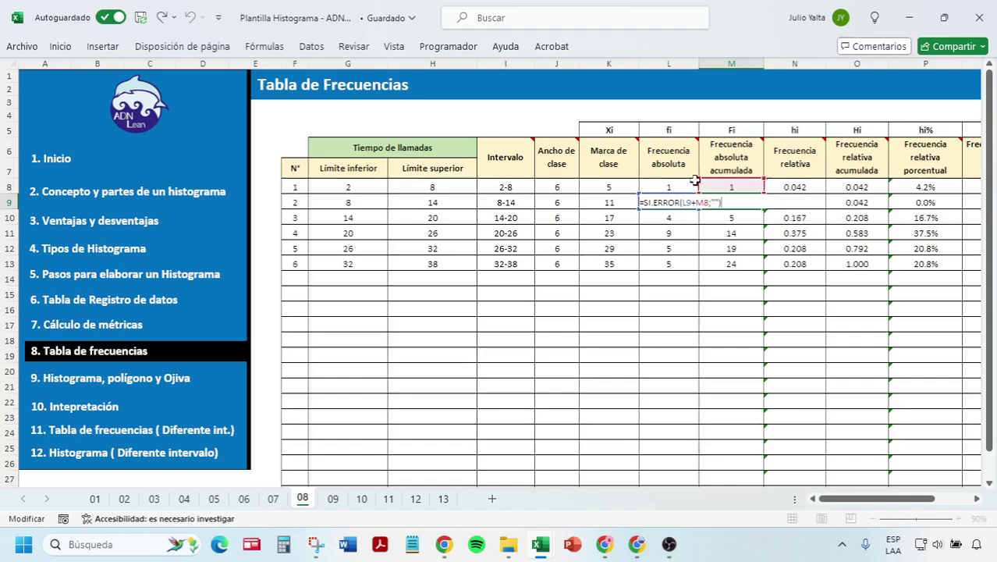
pyautogui.press('Return')
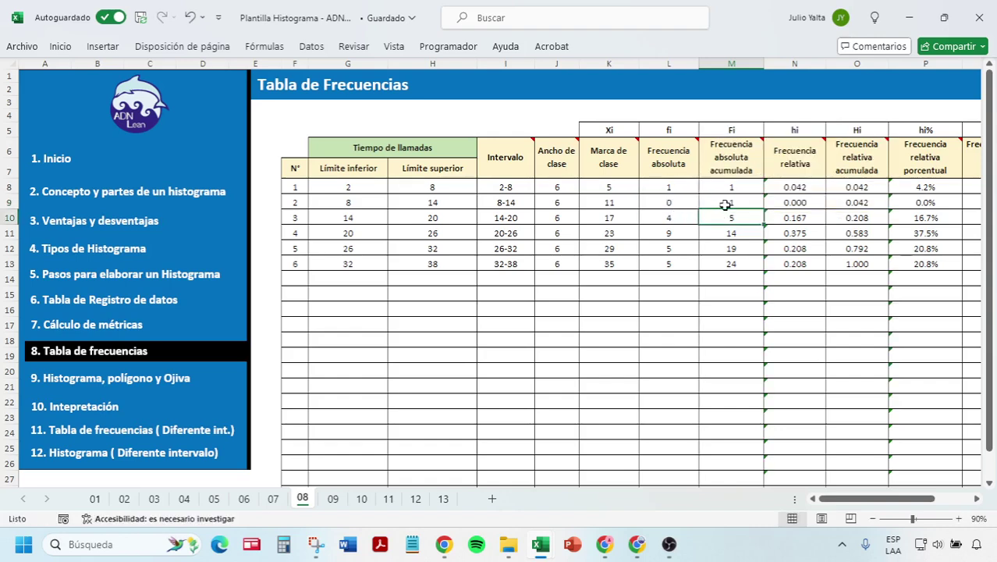
# Trace how each class's Frecuencia absoluta adds to the Frecuencia absoluta acumulada from the second class to the sixth
pyautogui.click(725, 205)
pyautogui.click(673, 220)
pyautogui.click(732, 220)
pyautogui.click(670, 234)
pyautogui.click(725, 232)
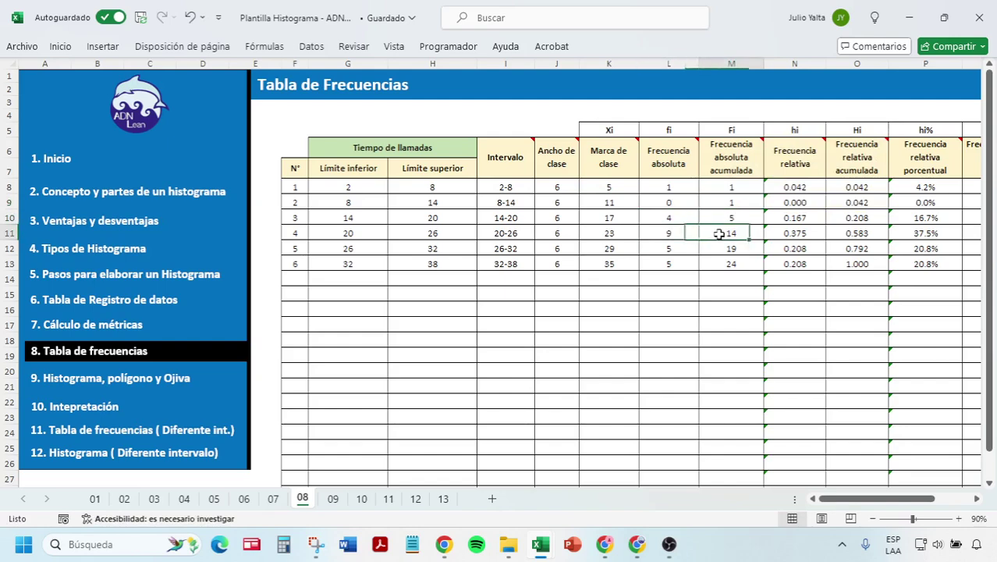
pyautogui.click(675, 248)
pyautogui.click(733, 264)
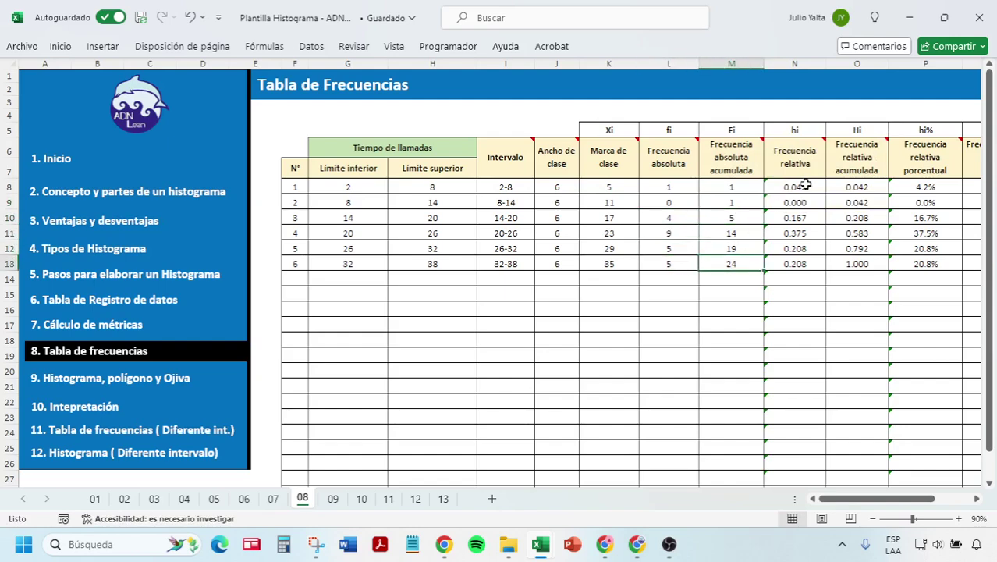
# Inspect the Frecuencia relativa formulas of the first two classes and trace the divisor to the total N cell below the table
pyautogui.doubleClick(803, 187)
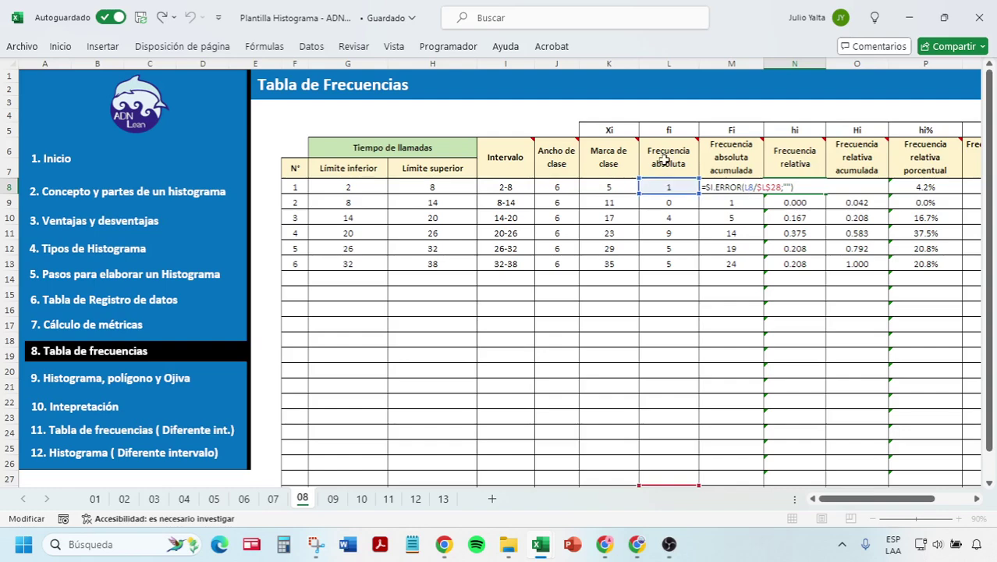
pyautogui.scroll(-3, 679, 234)
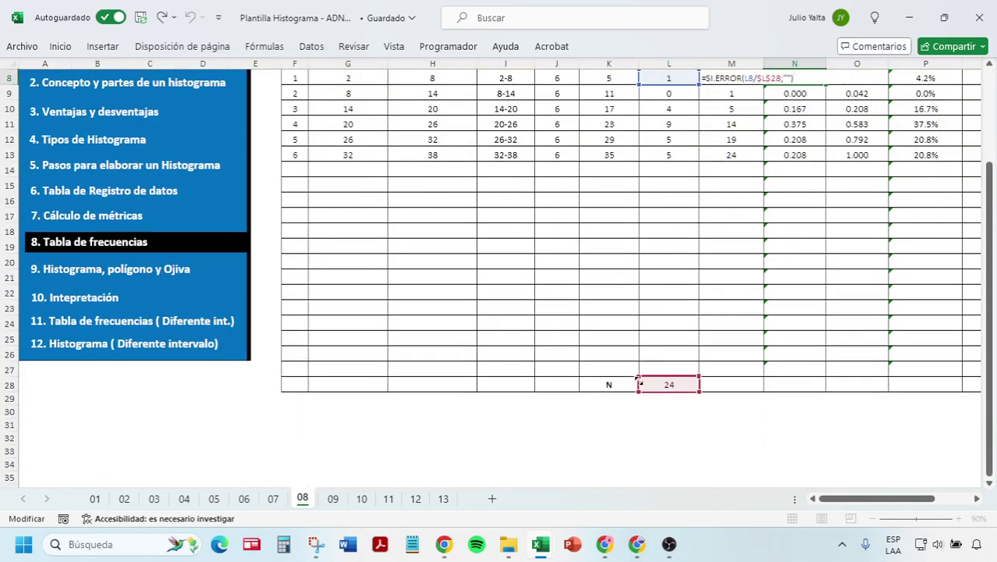
pyautogui.scroll(2, 678, 405)
pyautogui.scroll(1, 673, 419)
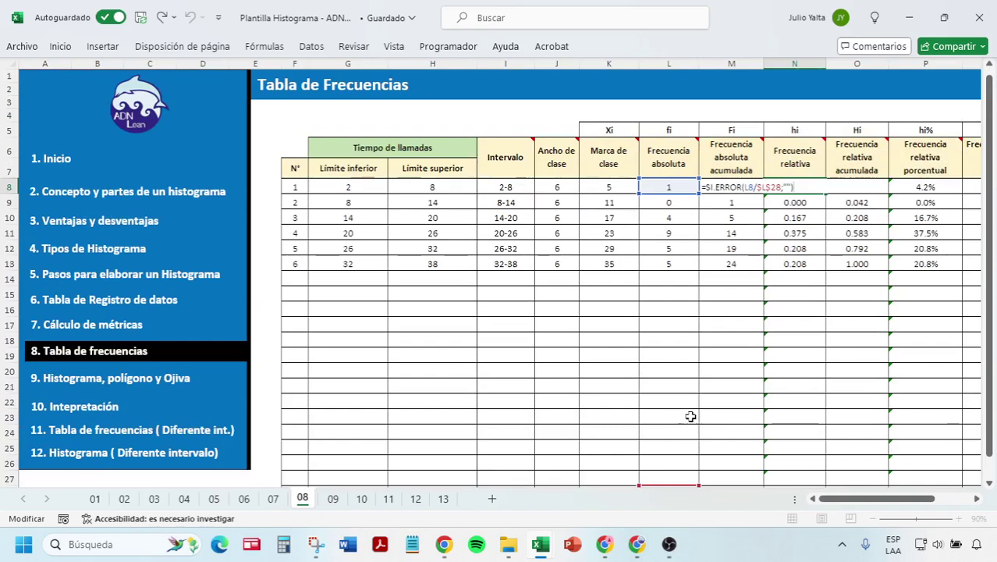
pyautogui.press('Return')
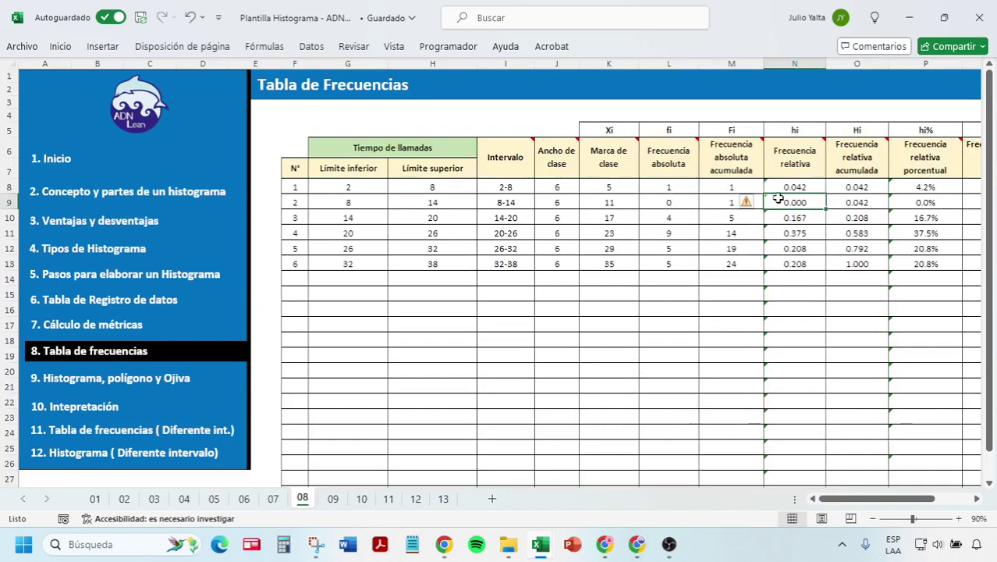
pyautogui.doubleClick(778, 199)
pyautogui.press('Return')
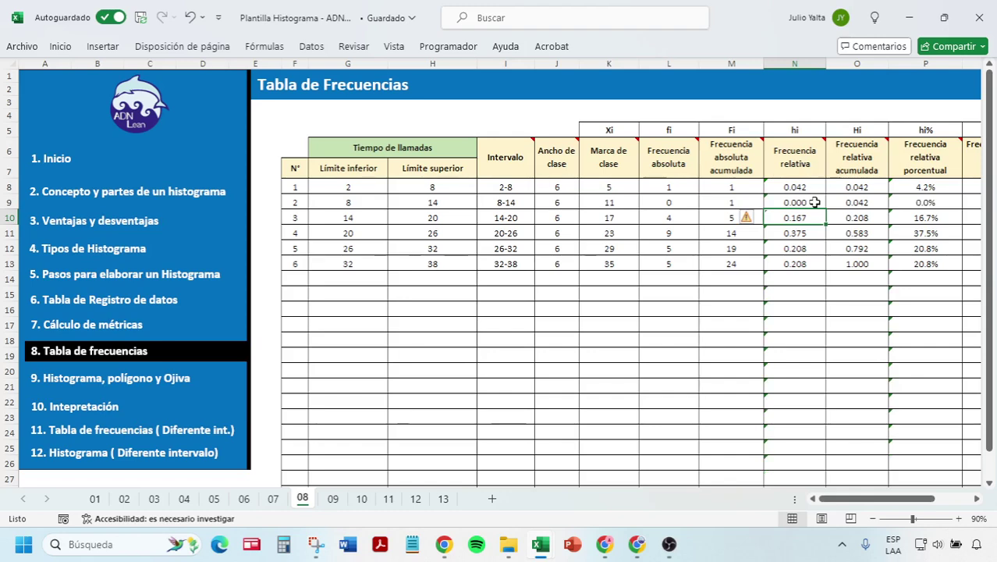
# Inspect the first class's Frecuencia relativa acumulada formula and trace how the relative frequencies accumulate in the following classes
pyautogui.doubleClick(856, 185)
pyautogui.press('Return')
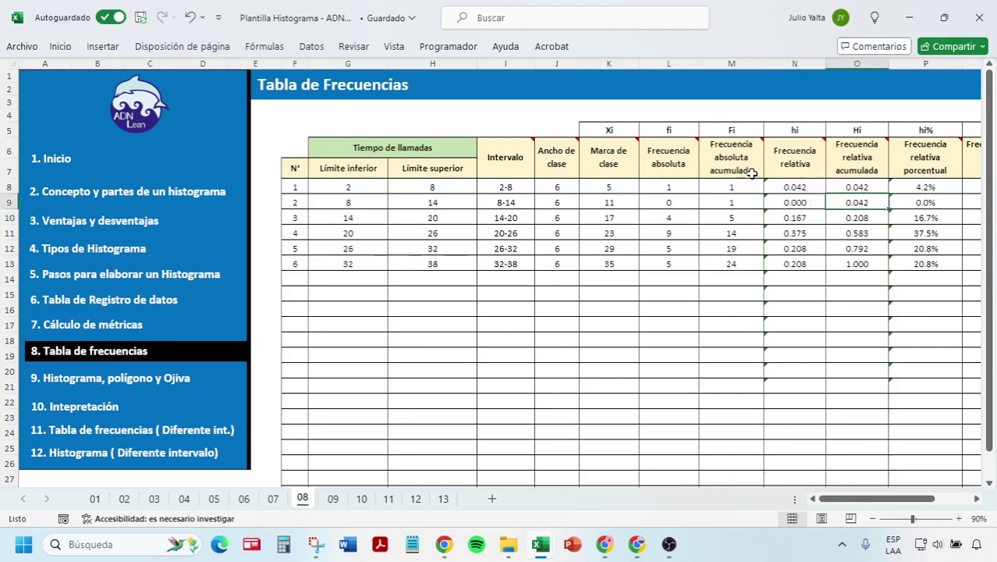
pyautogui.moveTo(751, 174); pyautogui.dragTo(731, 264)
pyautogui.click(788, 202)
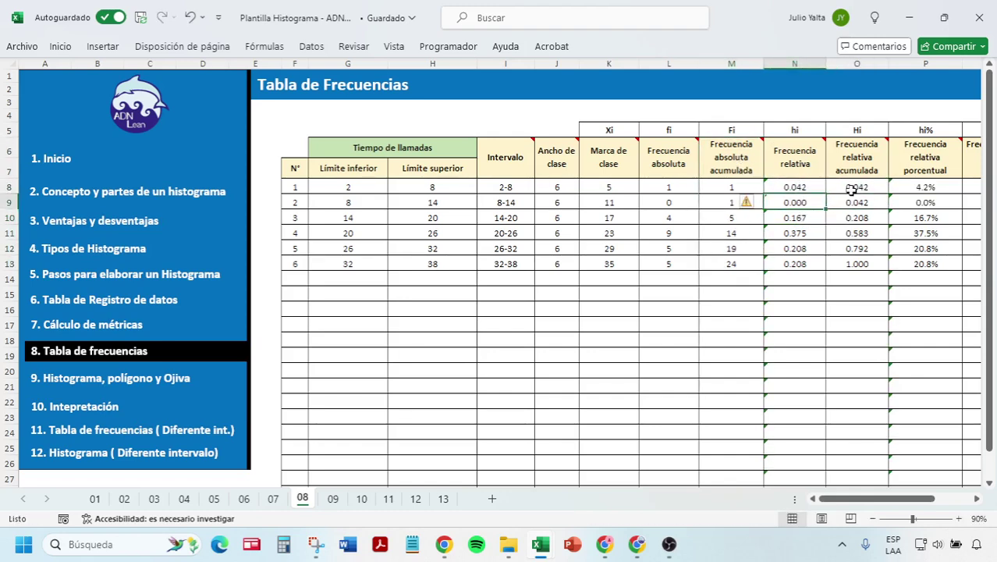
pyautogui.click(851, 190)
pyautogui.click(799, 215)
pyautogui.moveTo(848, 242); pyautogui.dragTo(775, 242)
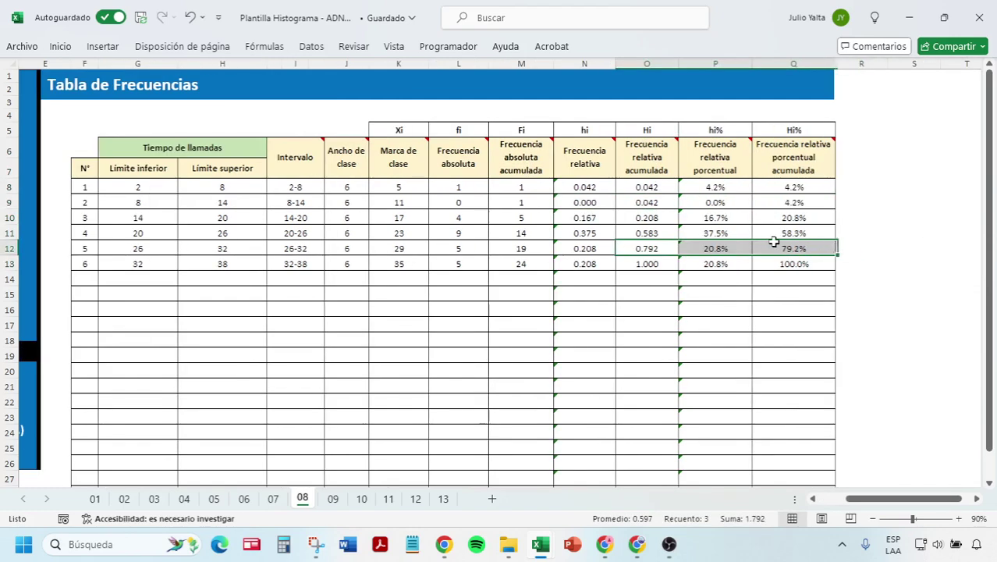
# Inspect the first-class formulas of Frecuencia relativa porcentual and Frecuencia relativa porcentual acumulada, and review both columns' values for all six classes
pyautogui.doubleClick(716, 187)
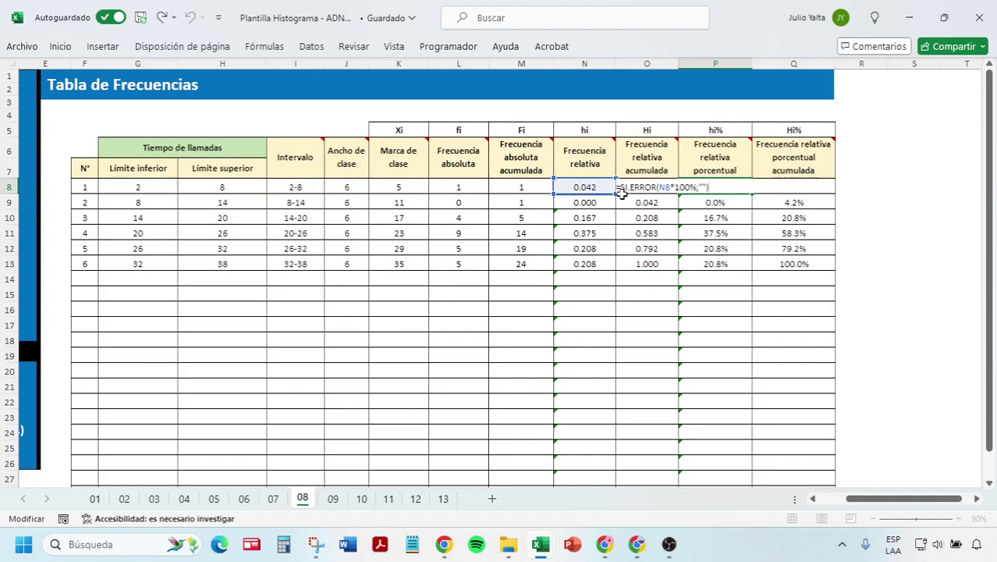
pyautogui.press('Return')
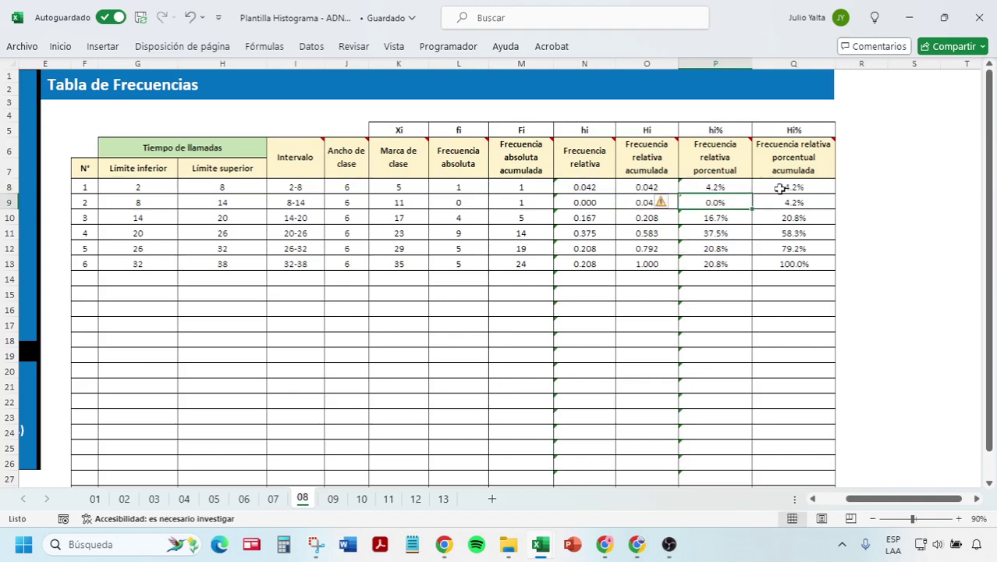
pyautogui.doubleClick(780, 188)
pyautogui.press('Return')
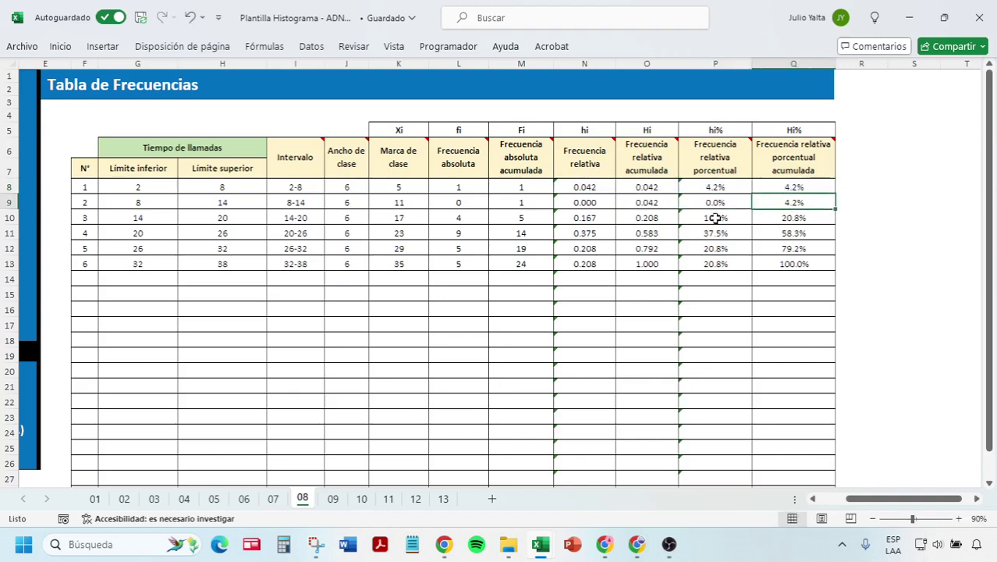
pyautogui.moveTo(716, 187); pyautogui.dragTo(725, 263)
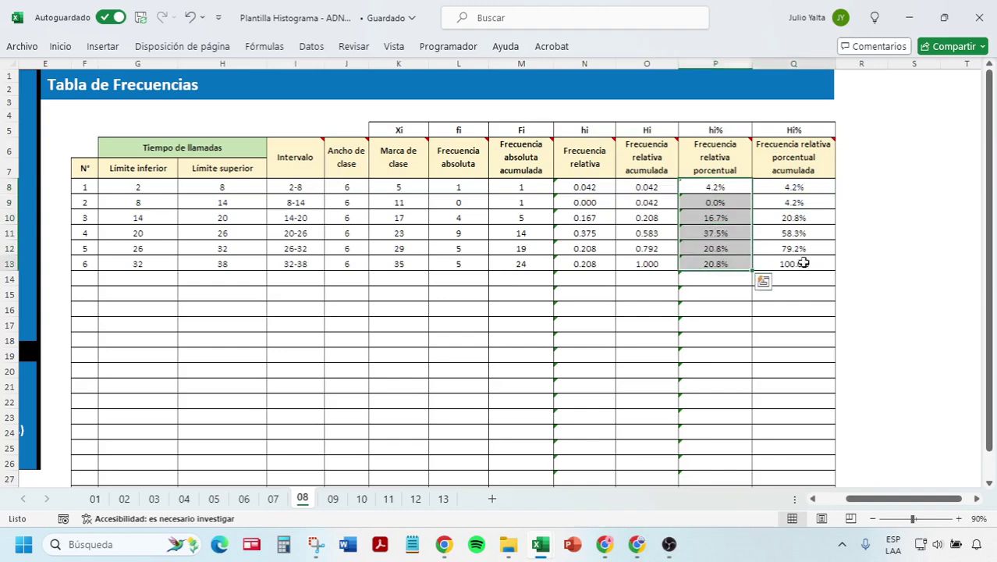
pyautogui.moveTo(804, 263); pyautogui.dragTo(904, 190)
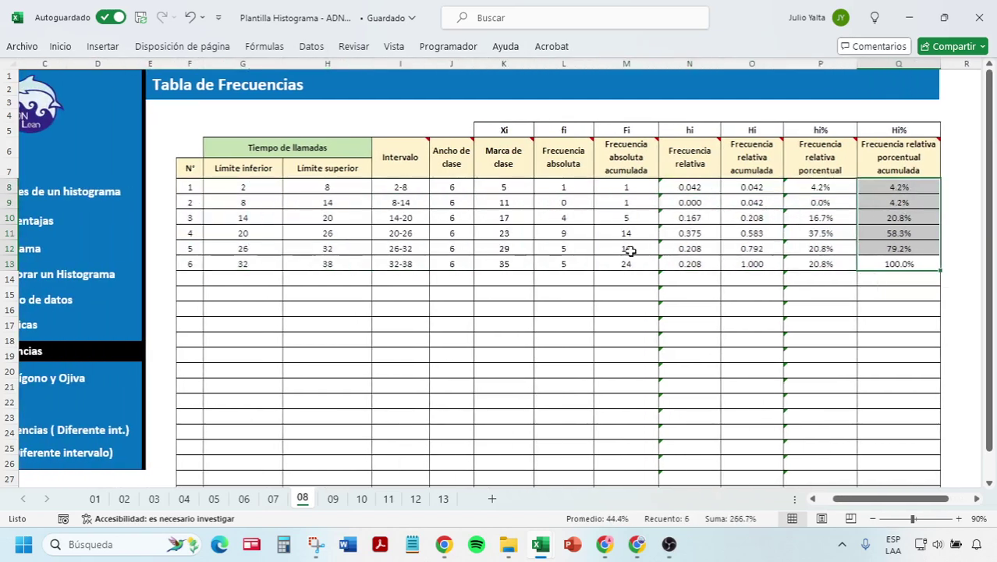
# Review the complete frequency table from the class numbers through the Hi% column
pyautogui.click(509, 204)
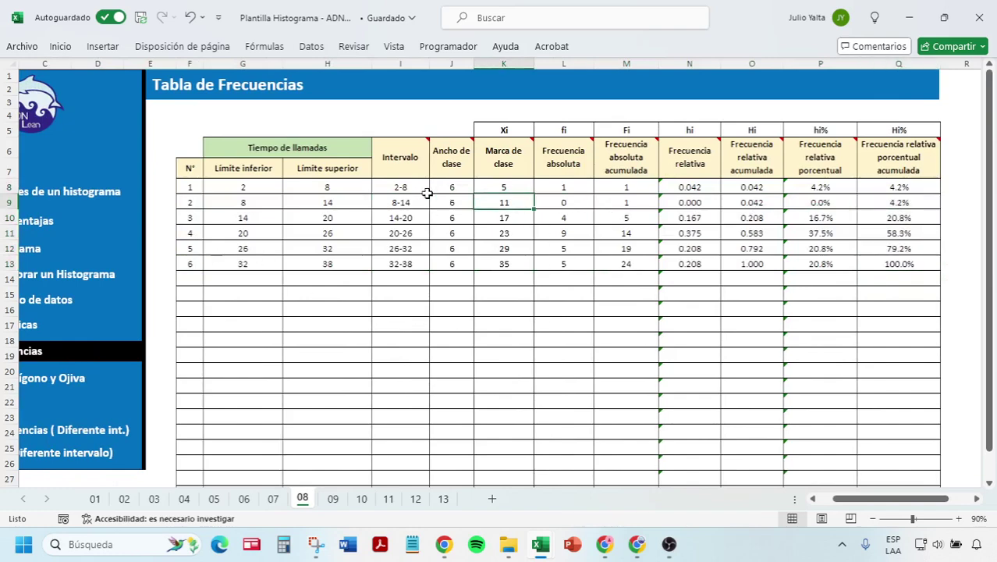
pyautogui.moveTo(190, 127); pyautogui.dragTo(938, 276)
pyautogui.click(872, 315)
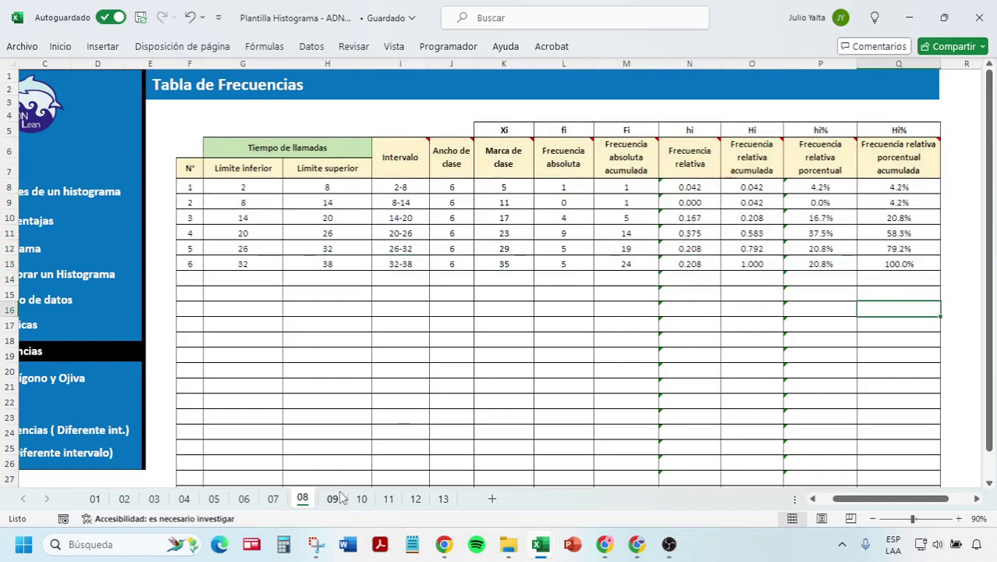
# Open sheet 09 and look over its Histograma de Frecuencias and Polígono de Frecuencias charts
pyautogui.click(332, 499)
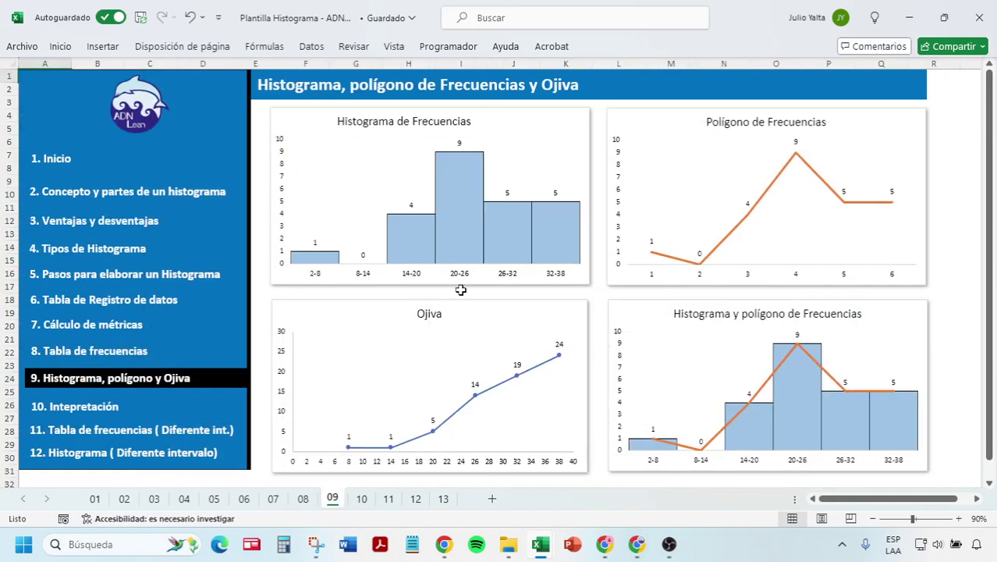
pyautogui.click(547, 128)
pyautogui.click(641, 123)
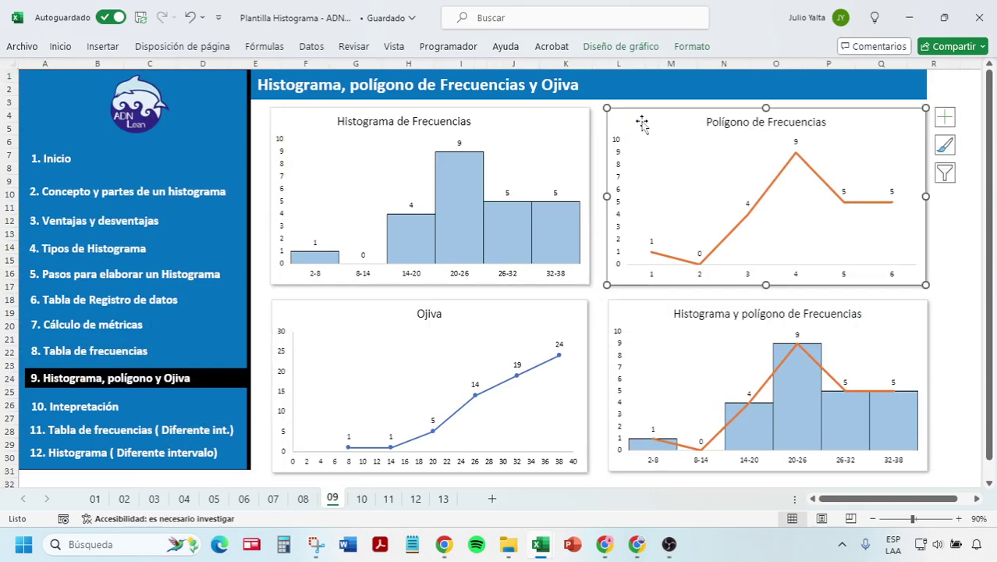
pyautogui.click(555, 117)
pyautogui.click(456, 229)
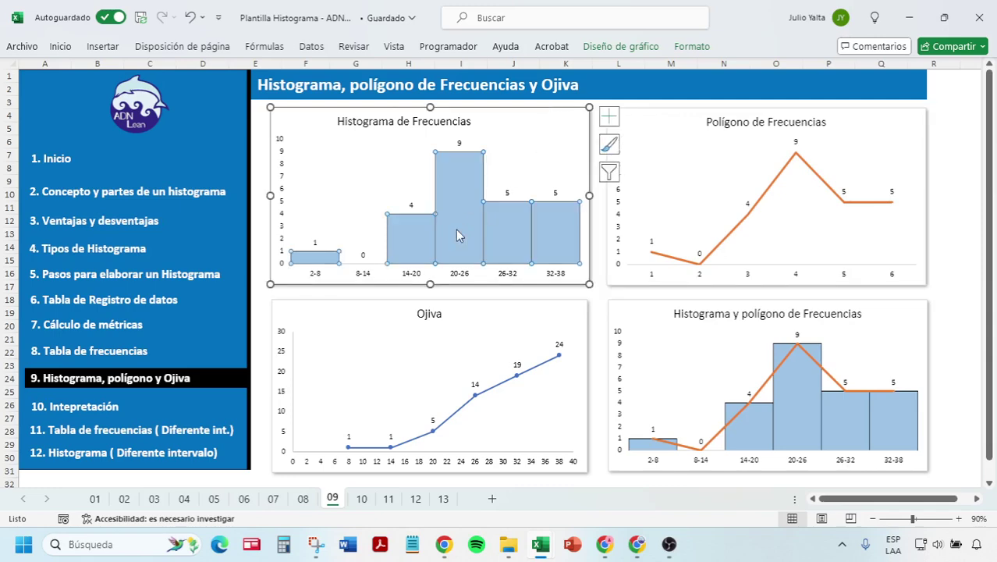
# Move the Histograma de Frecuencias chart from sheet 09 to beneath the frequency table on sheet 08 and check its highlighted source ranges
pyautogui.click(532, 115)
pyautogui.hotkey('ctrl', 'x')
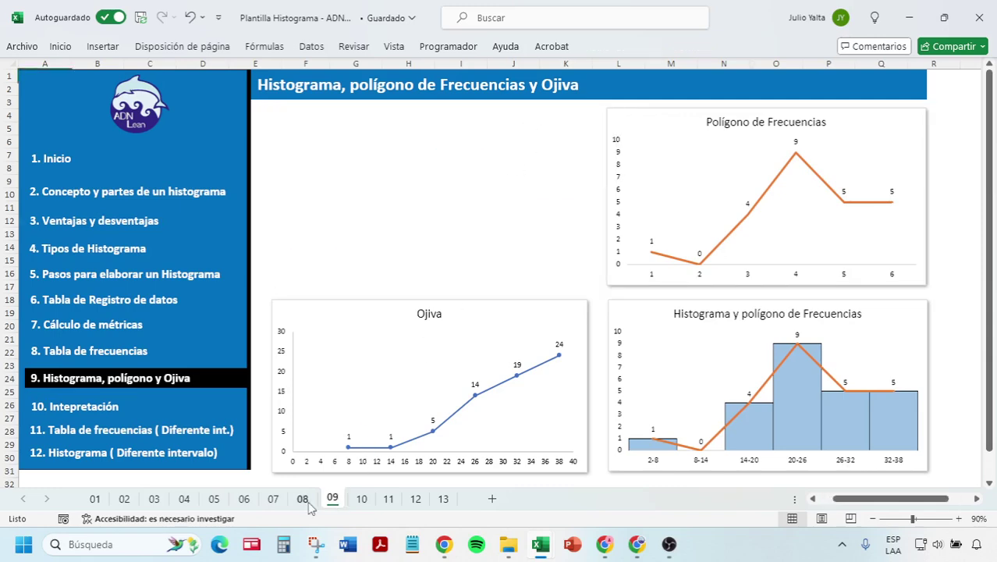
pyautogui.click(303, 499)
pyautogui.hotkey('ctrl', 'v')
pyautogui.moveTo(461, 261); pyautogui.dragTo(391, 296)
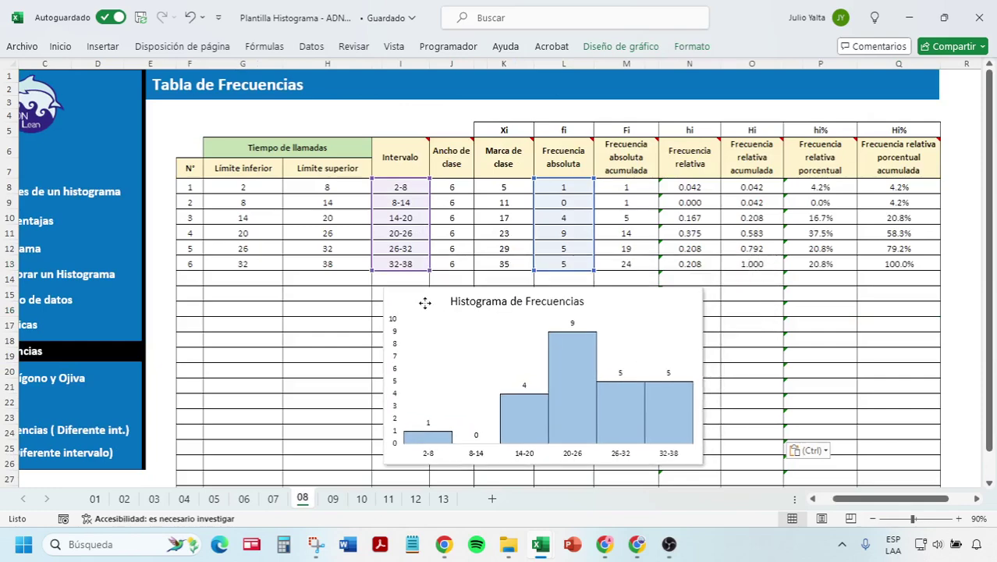
pyautogui.click(581, 327)
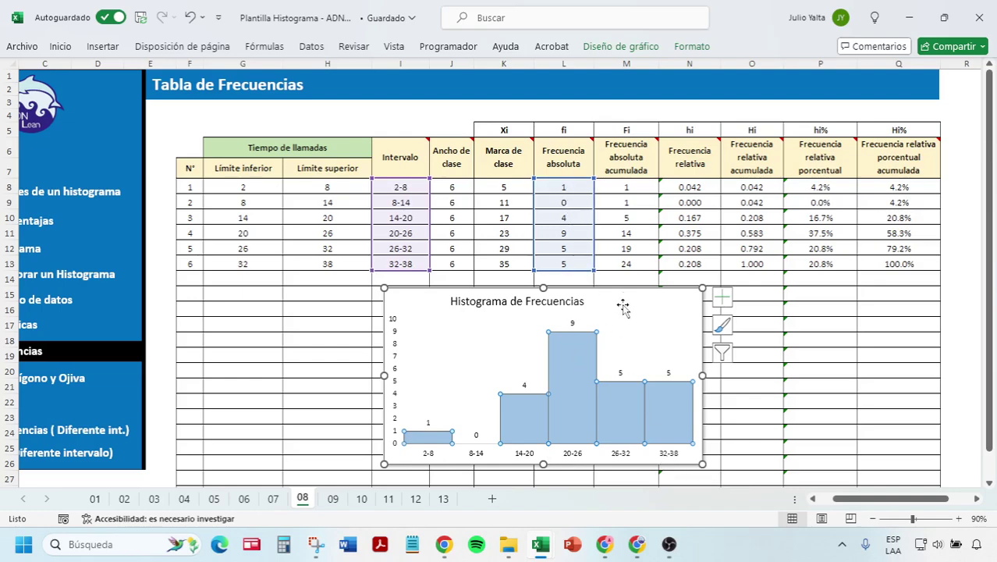
pyautogui.moveTo(623, 309); pyautogui.dragTo(609, 303)
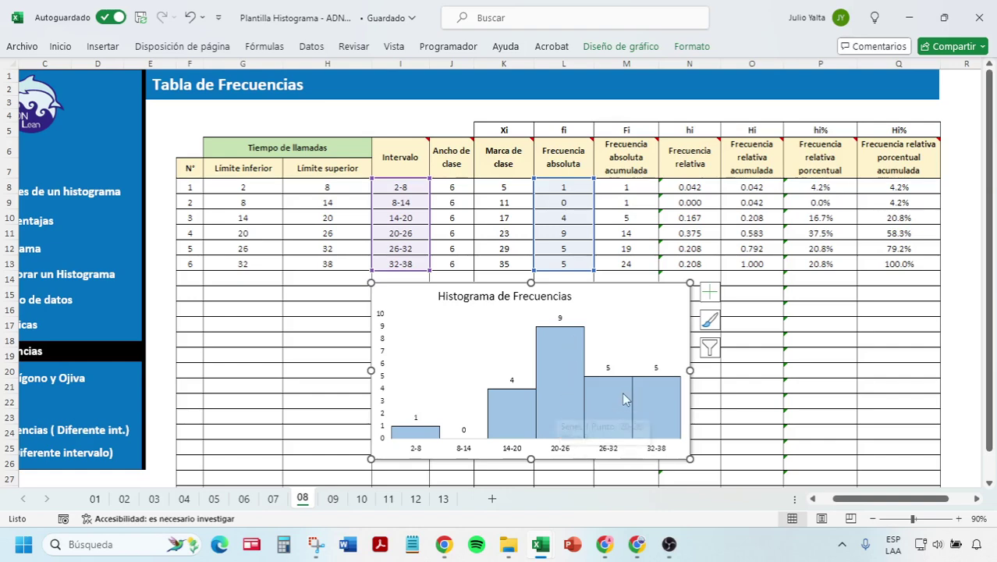
# Return the Histograma de Frecuencias chart to its original place above the Ojiva chart on sheet 09
pyautogui.press('Delete')
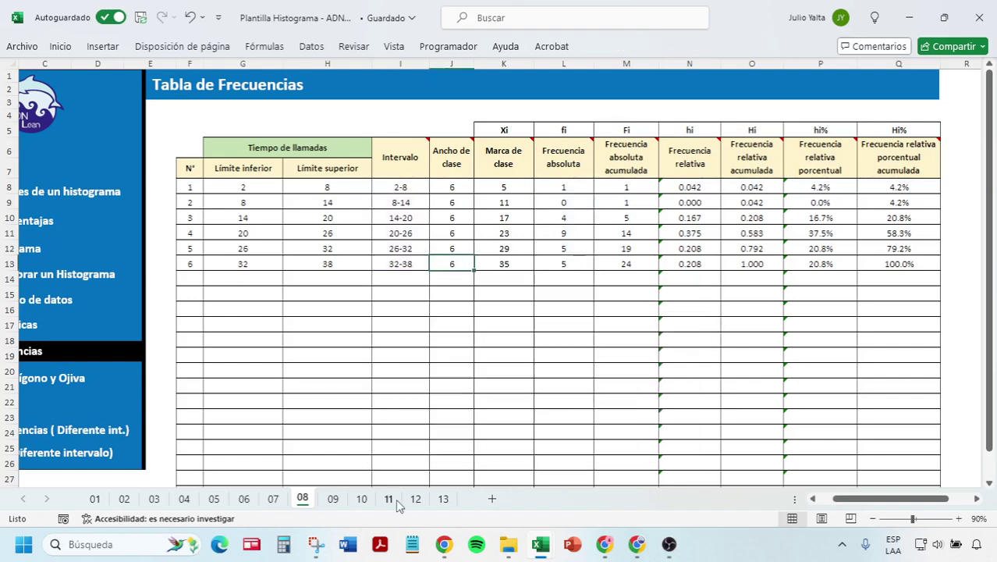
pyautogui.click(334, 500)
pyautogui.hotkey('ctrl', 'v')
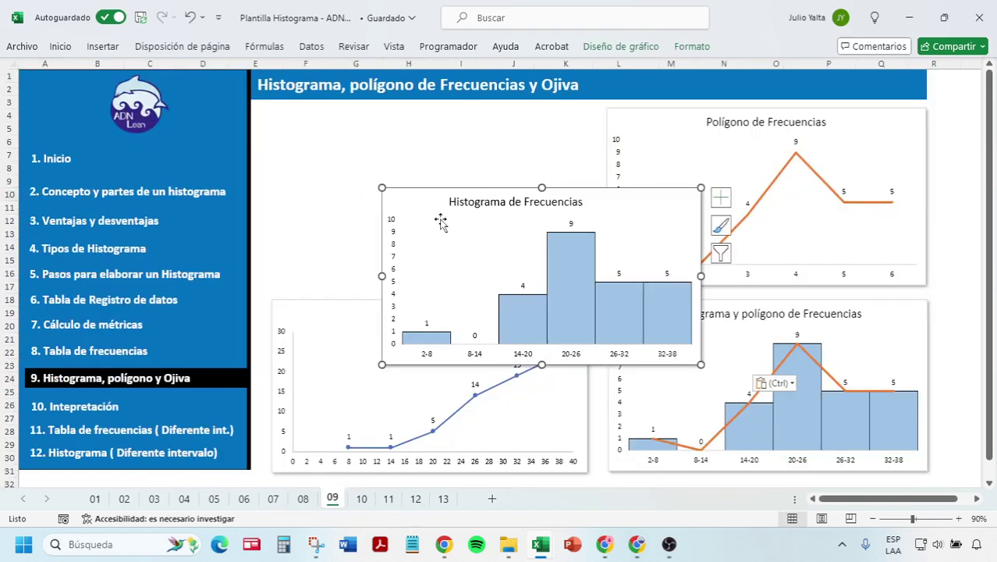
pyautogui.moveTo(441, 223); pyautogui.dragTo(298, 119)
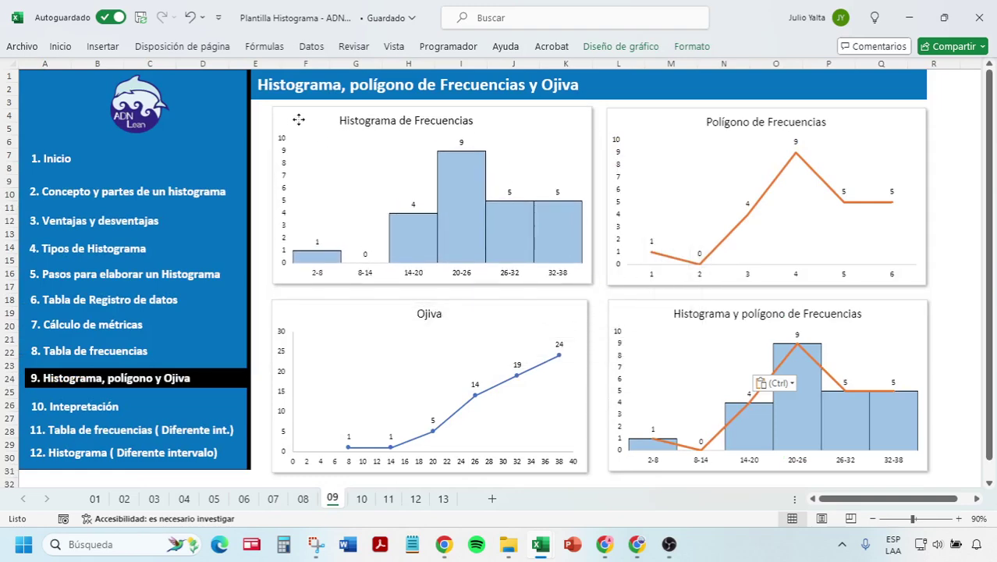
# Move the Polígono de Frecuencias chart from sheet 09 to sheet 08 to check which table column it plots
pyautogui.click(645, 116)
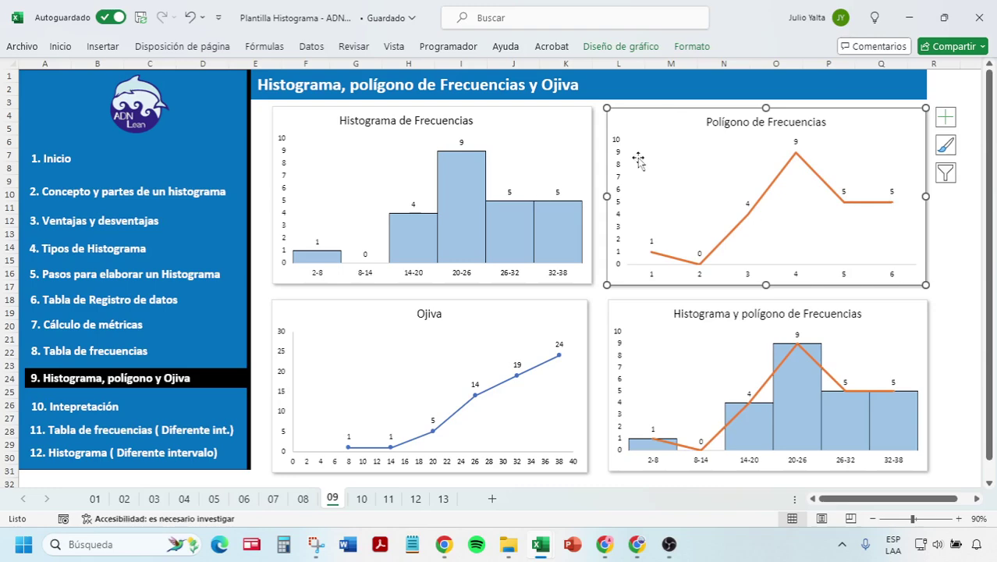
pyautogui.press('Delete')
pyautogui.click(304, 498)
pyautogui.hotkey('ctrl', 'v')
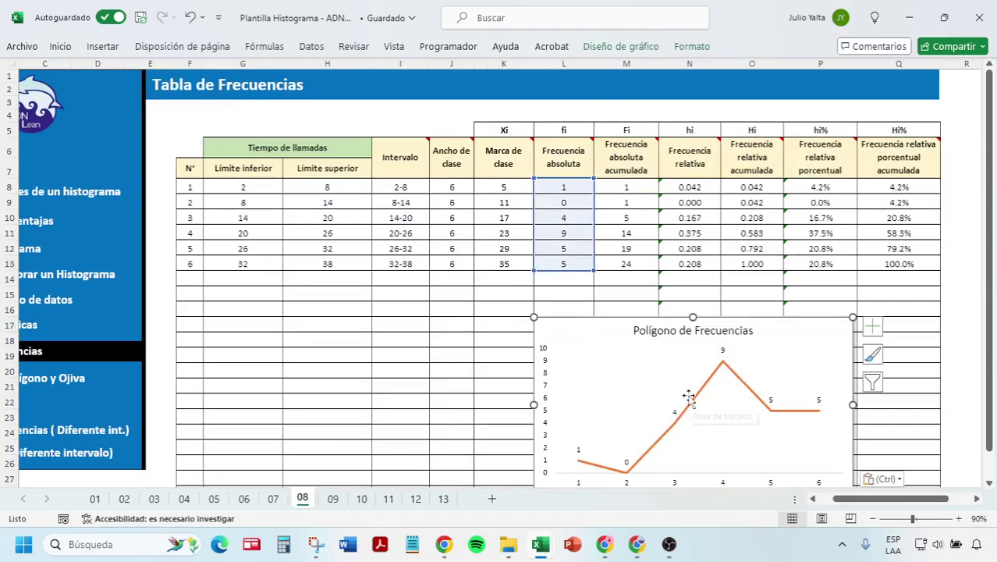
# Return the Polígono de Frecuencias chart to sheet 09, beside the Histograma de Frecuencias chart
pyautogui.hotkey('ctrl', 'z')
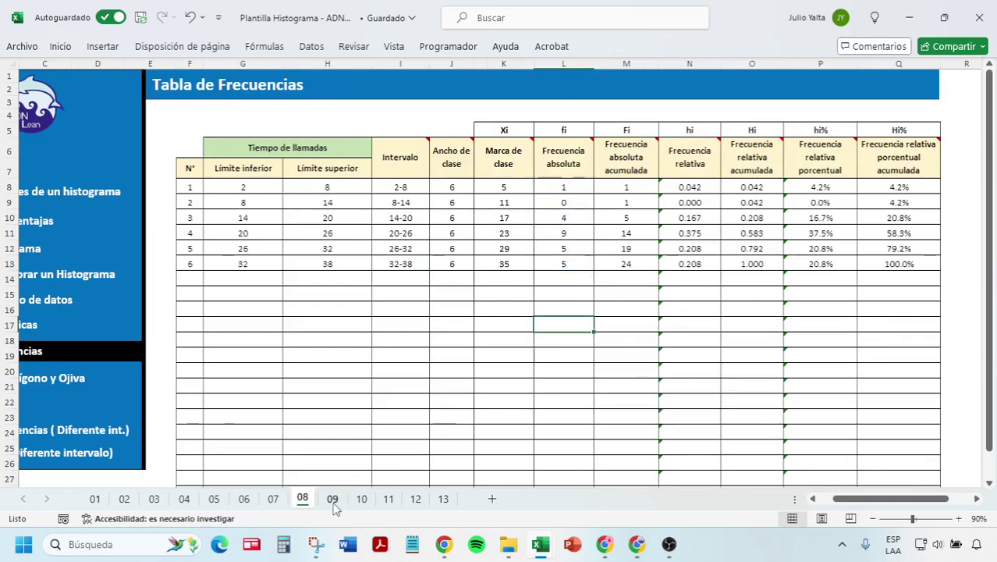
pyautogui.click(333, 499)
pyautogui.hotkey('ctrl', 'v')
pyautogui.moveTo(644, 212); pyautogui.dragTo(874, 132)
# Move the Ojiva chart from sheet 09 to beneath the frequency table on sheet 08 to check its source ranges
pyautogui.click(490, 334)
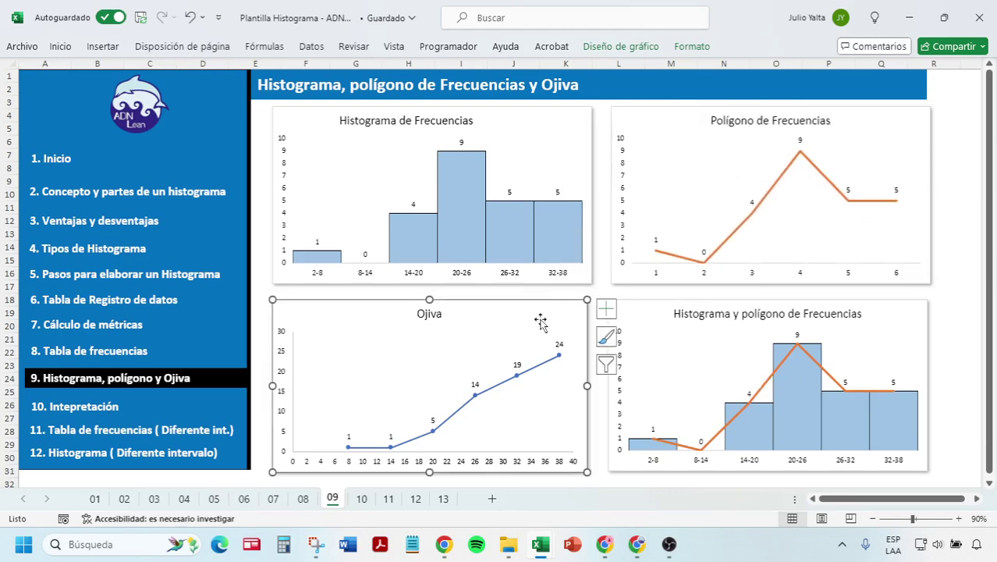
pyautogui.press('Delete')
pyautogui.click(304, 501)
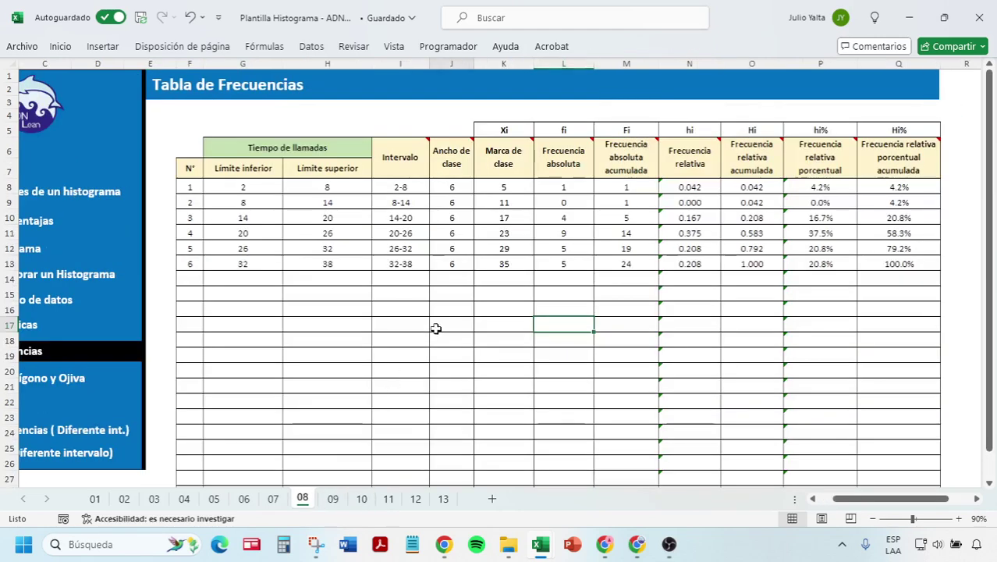
pyautogui.hotkey('ctrl', 'v')
pyautogui.moveTo(501, 336); pyautogui.dragTo(460, 314)
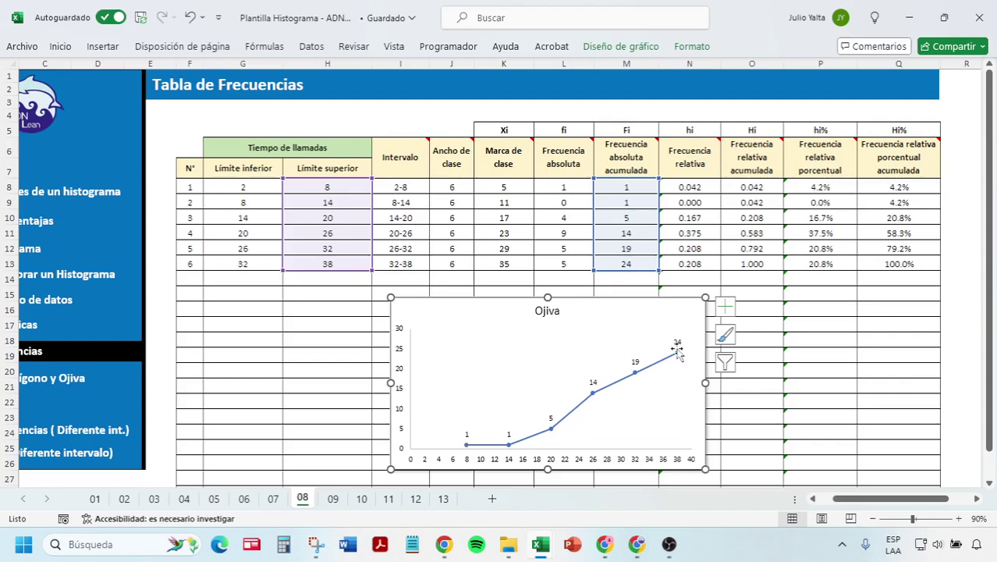
# Return the Ojiva chart to sheet 09 beneath the Histograma de Frecuencias chart
pyautogui.hotkey('ctrl', 'x')
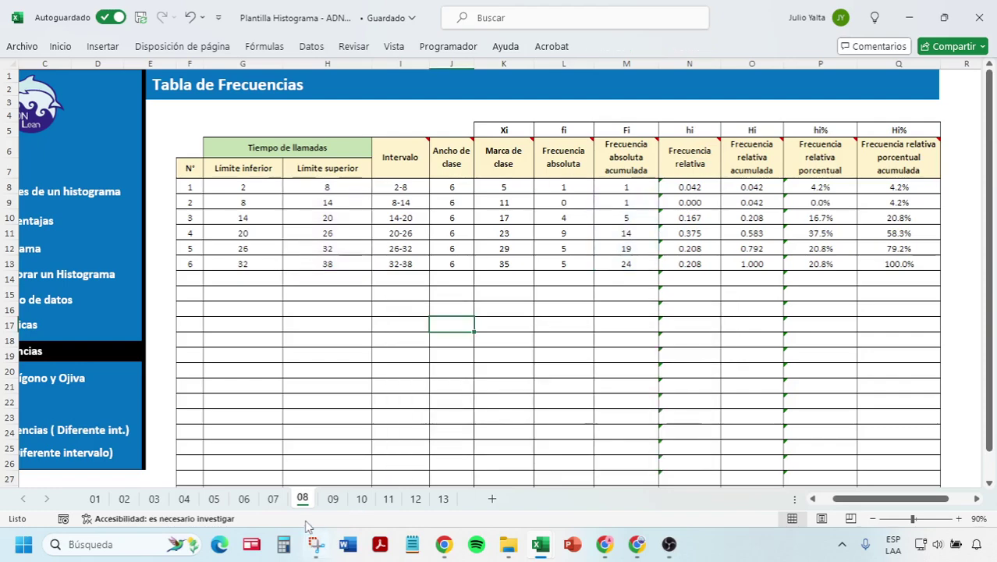
pyautogui.click(332, 498)
pyautogui.hotkey('ctrl', 'v')
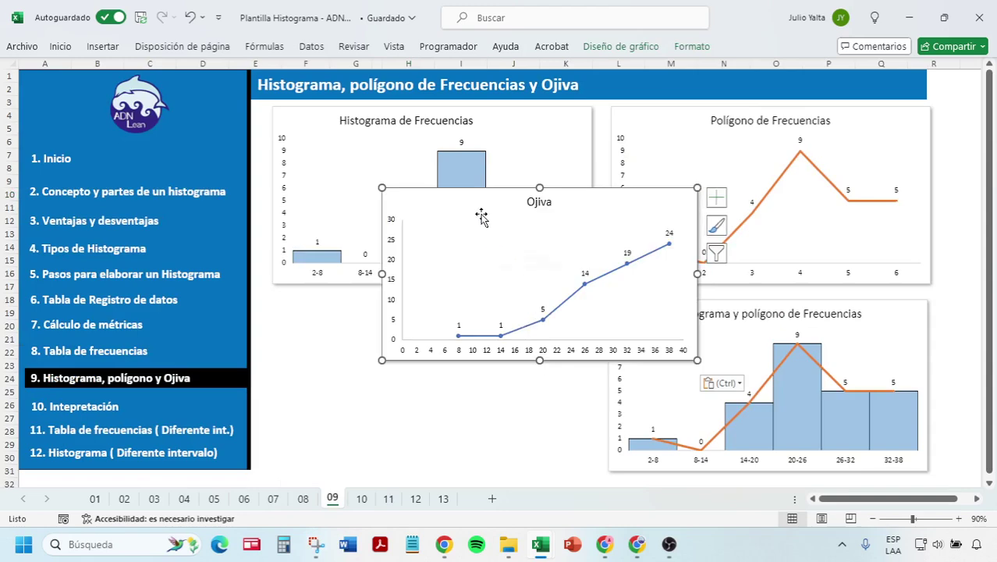
pyautogui.moveTo(480, 216); pyautogui.dragTo(367, 304)
# Compare the combined Histograma y polígono de Frecuencias chart with the separate histogram and polygon charts
pyautogui.click(645, 314)
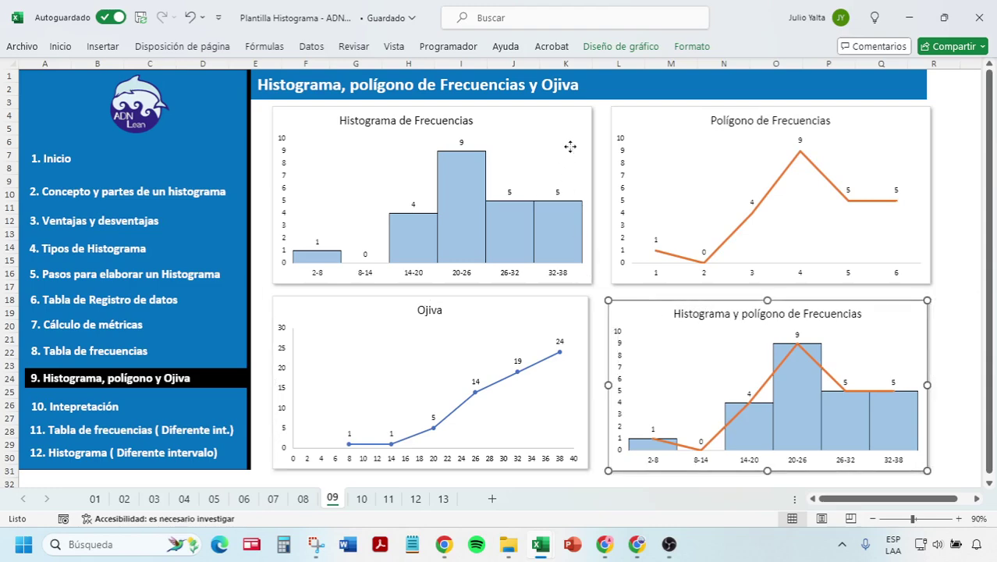
pyautogui.click(571, 147)
pyautogui.click(625, 159)
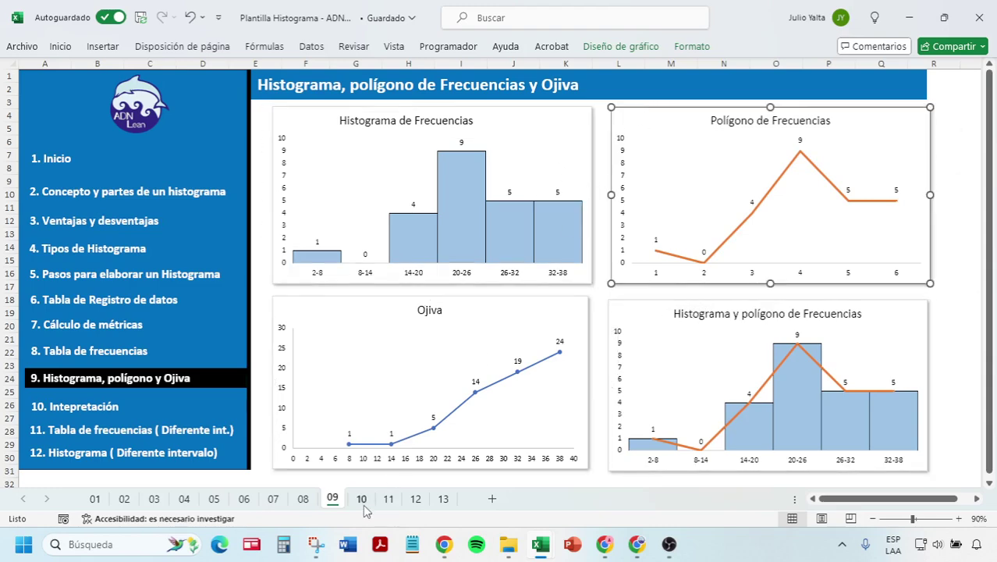
# Compare the Intervalo 1 interpretation on sheet 10 with the 2-8 bar of the Histograma de Frecuencias on sheet 09
pyautogui.click(361, 500)
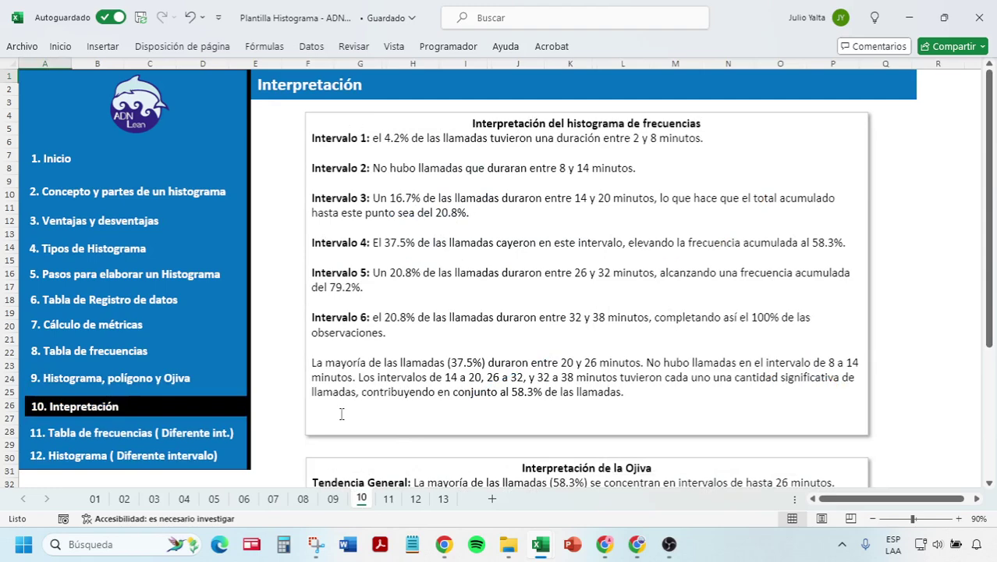
pyautogui.click(334, 498)
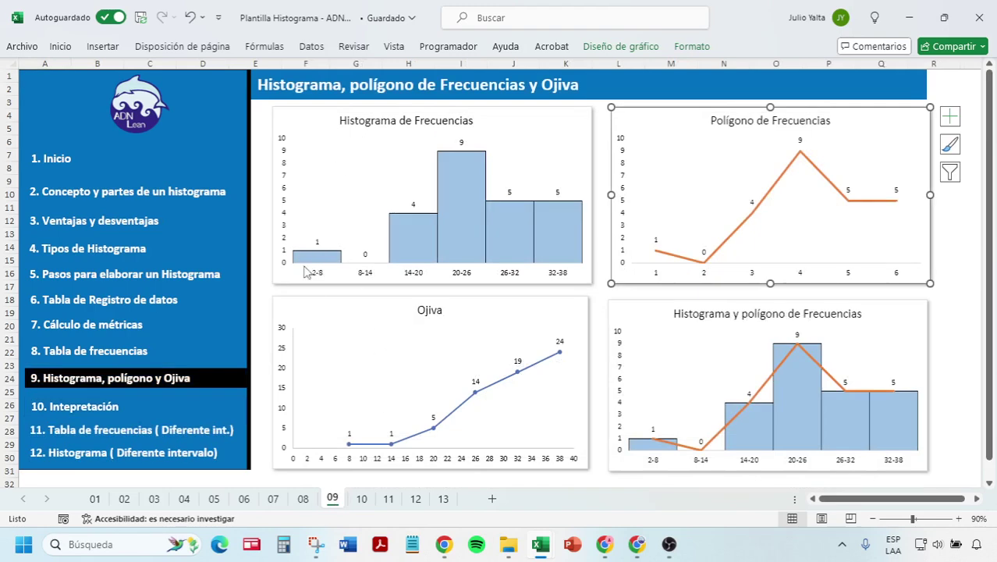
pyautogui.click(361, 499)
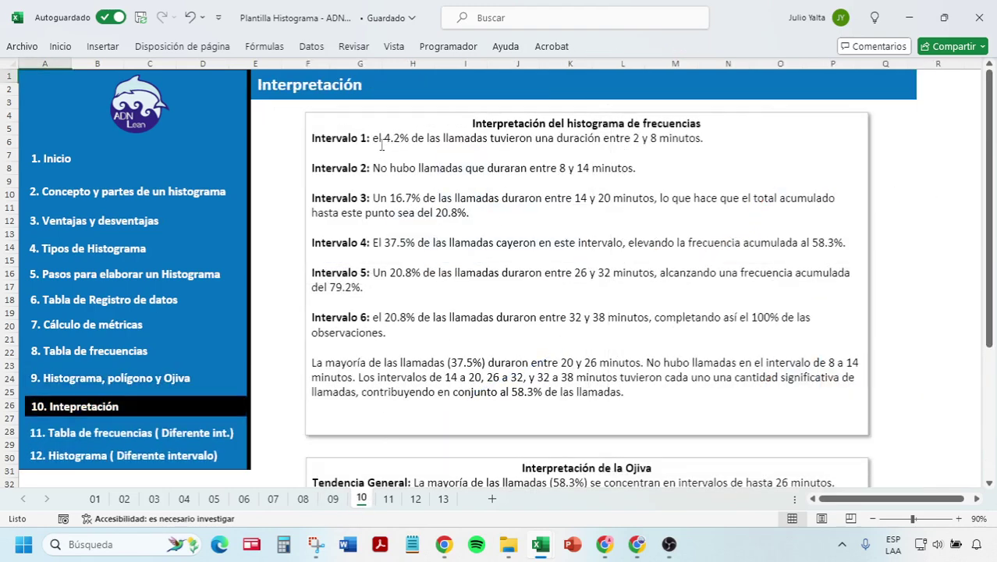
pyautogui.moveTo(372, 138); pyautogui.dragTo(706, 138)
pyautogui.click(334, 499)
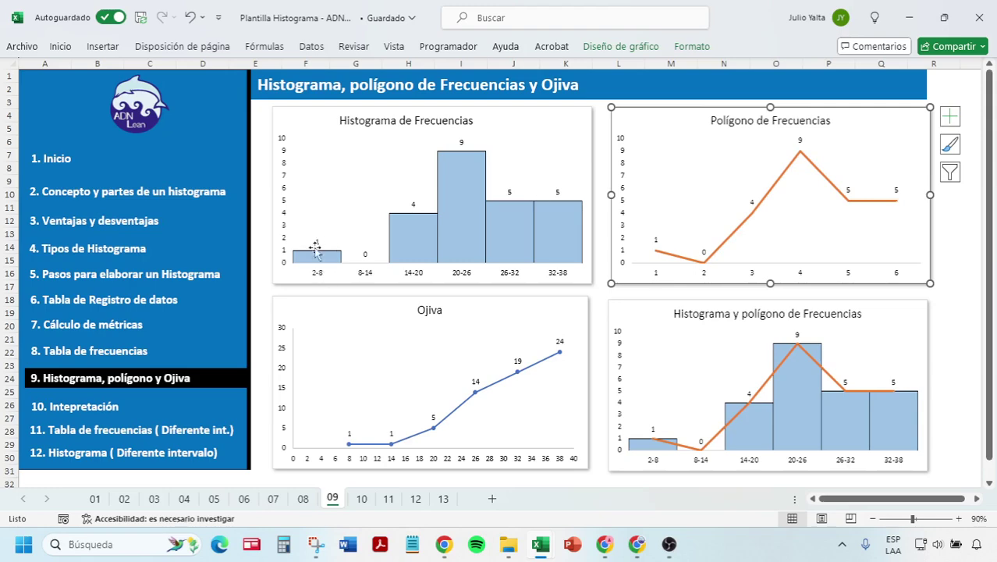
# Inspect the Frecuencia relativa porcentual formula for the first interval in cell P8 of sheet 08
pyautogui.click(304, 499)
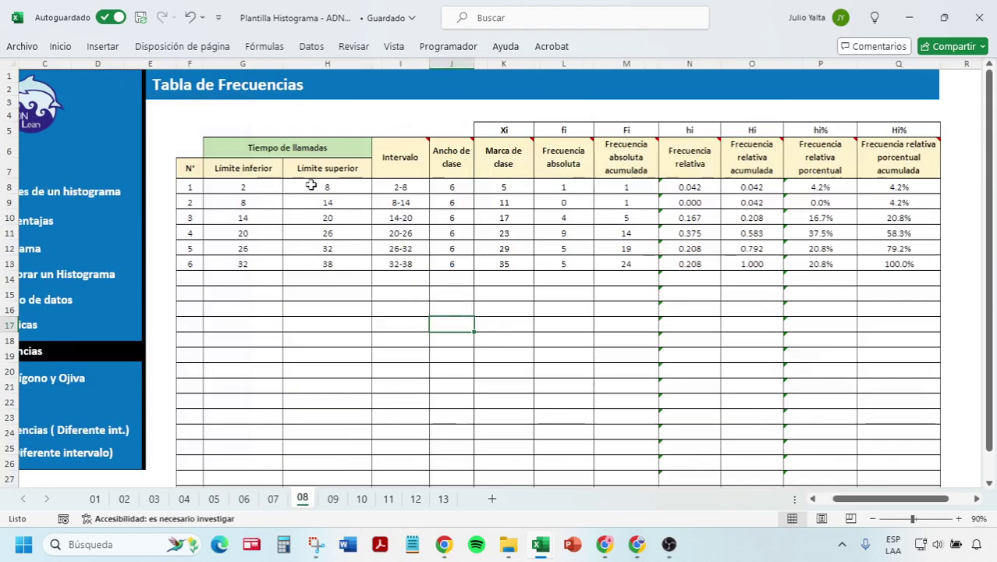
pyautogui.click(816, 185)
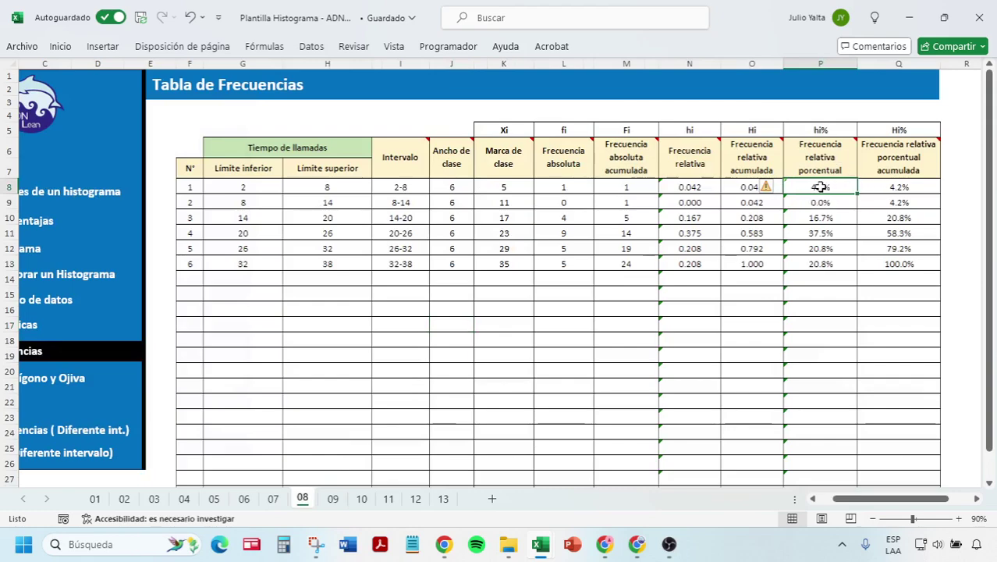
pyautogui.doubleClick(819, 187)
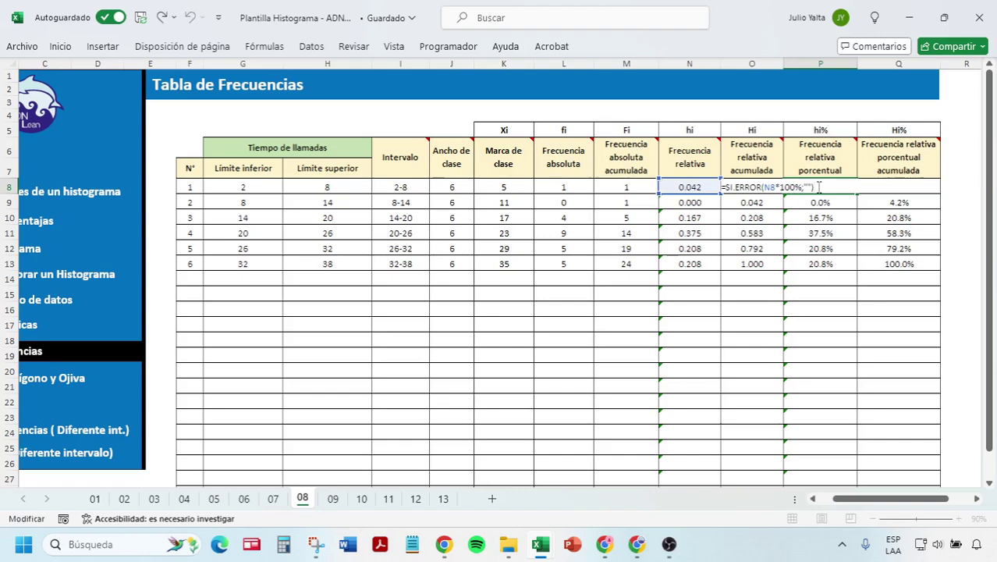
pyautogui.press('Return')
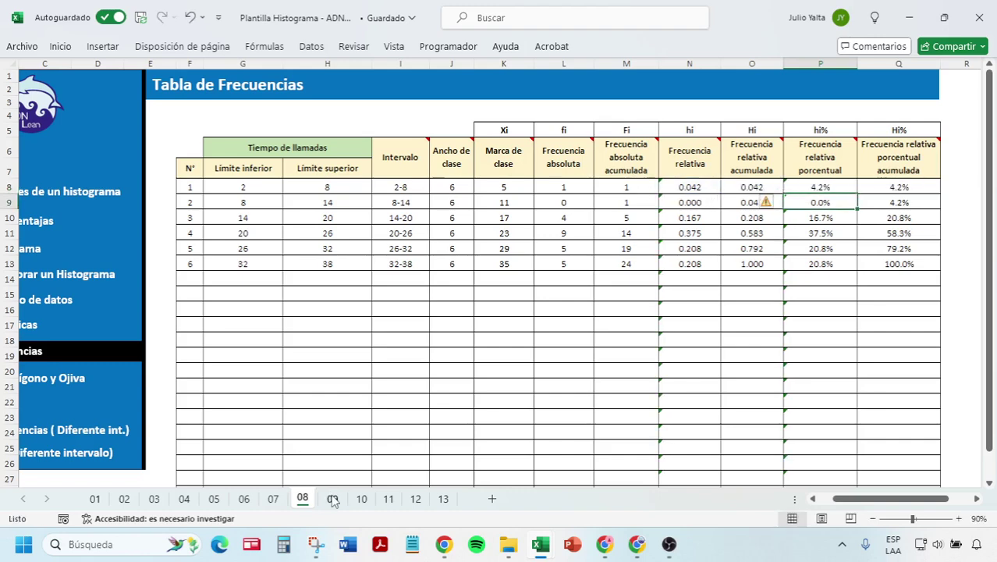
# Compare the Intervalo 2 interpretation on sheet 10 with the 8-14 class of the histogram on sheet 09
pyautogui.click(332, 499)
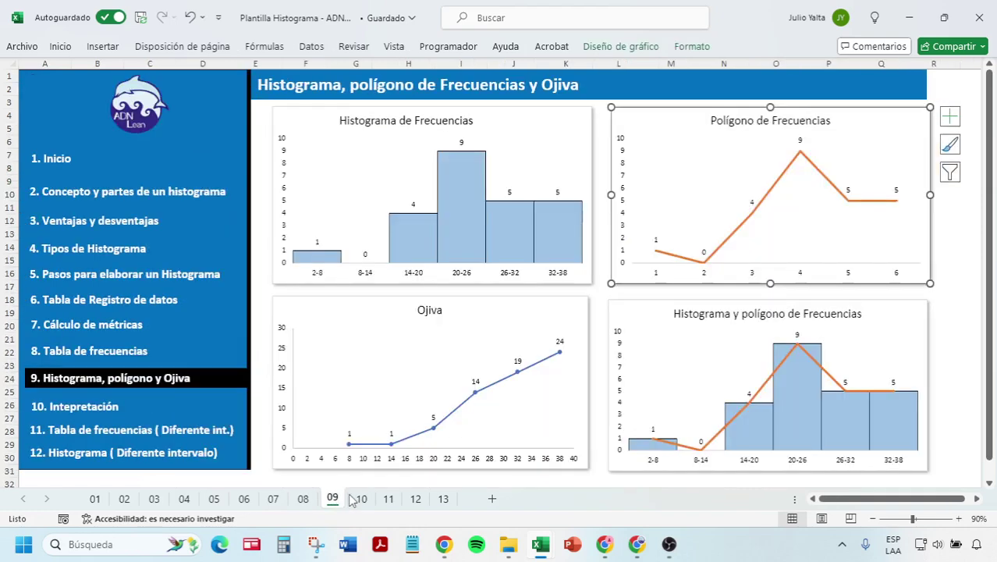
pyautogui.click(361, 499)
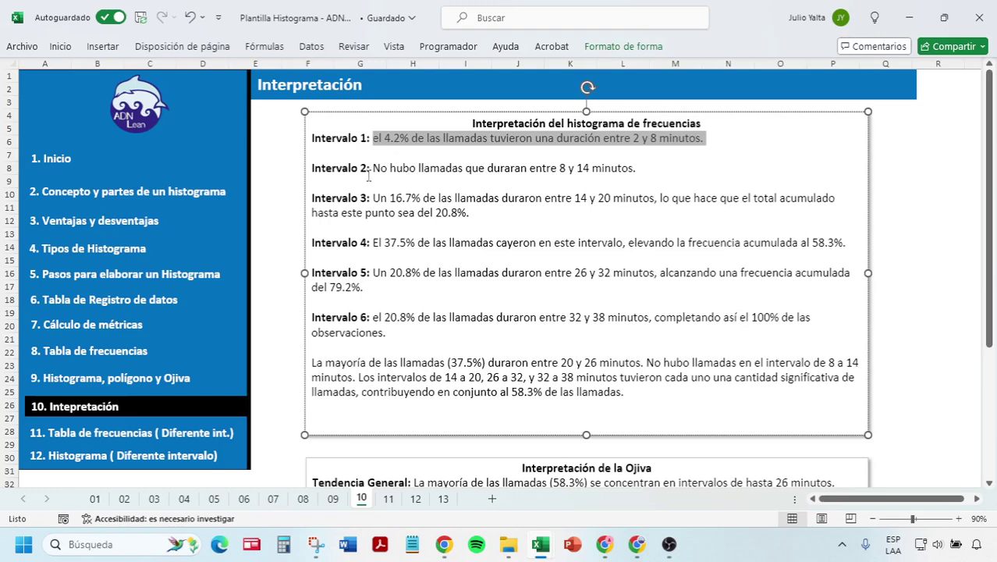
pyautogui.moveTo(406, 170); pyautogui.dragTo(633, 169)
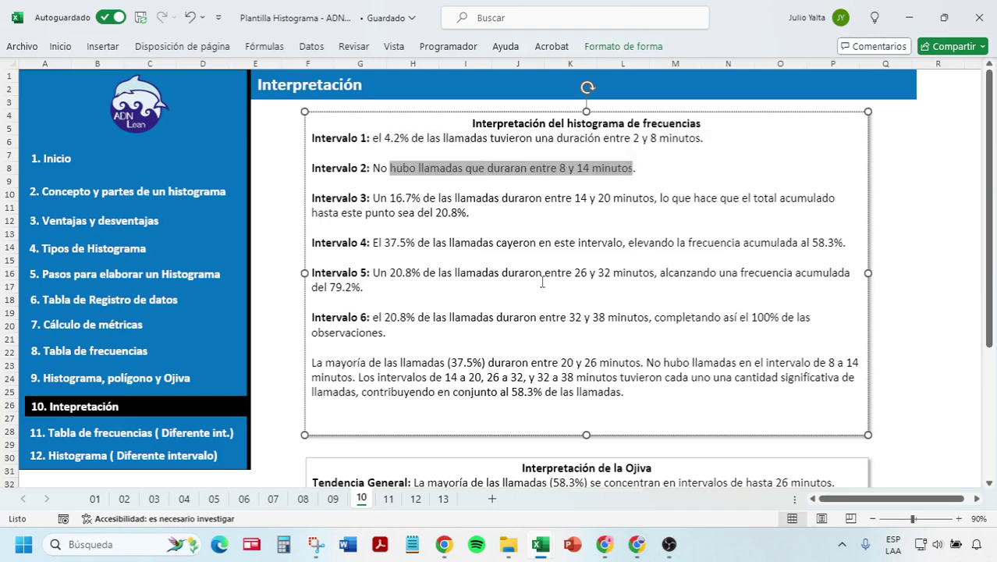
pyautogui.click(332, 498)
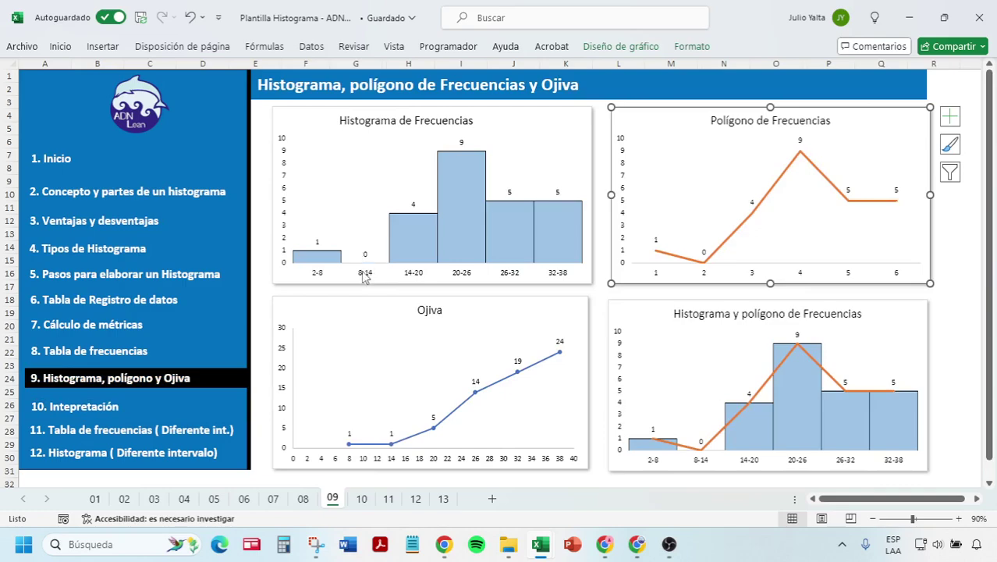
# Check the Intervalo 3 interpretation on sheet 10 against the 14-20 row of the frequency table on sheet 08, including its accumulated percentage
pyautogui.click(361, 499)
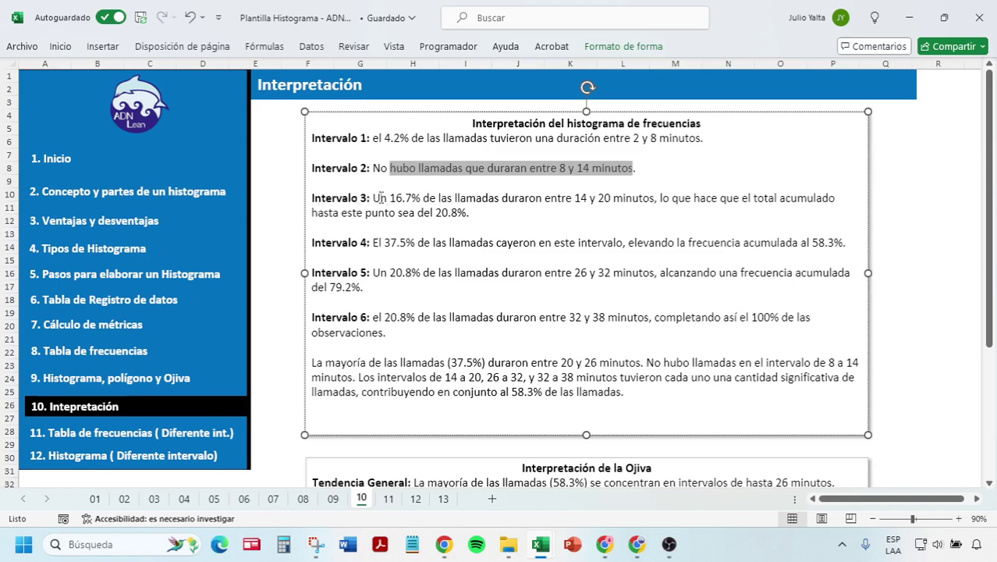
pyautogui.moveTo(375, 198); pyautogui.dragTo(460, 222)
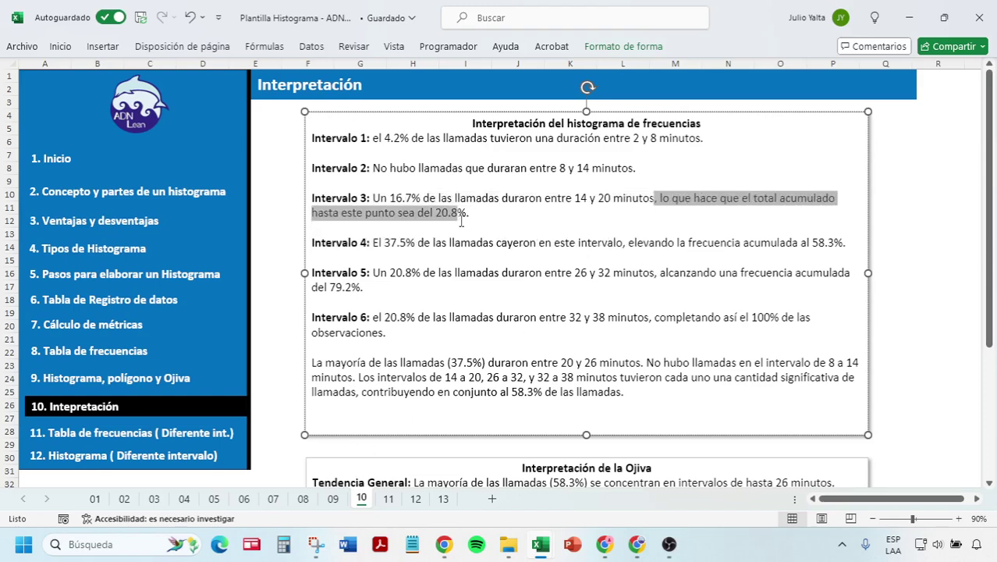
pyautogui.click(303, 499)
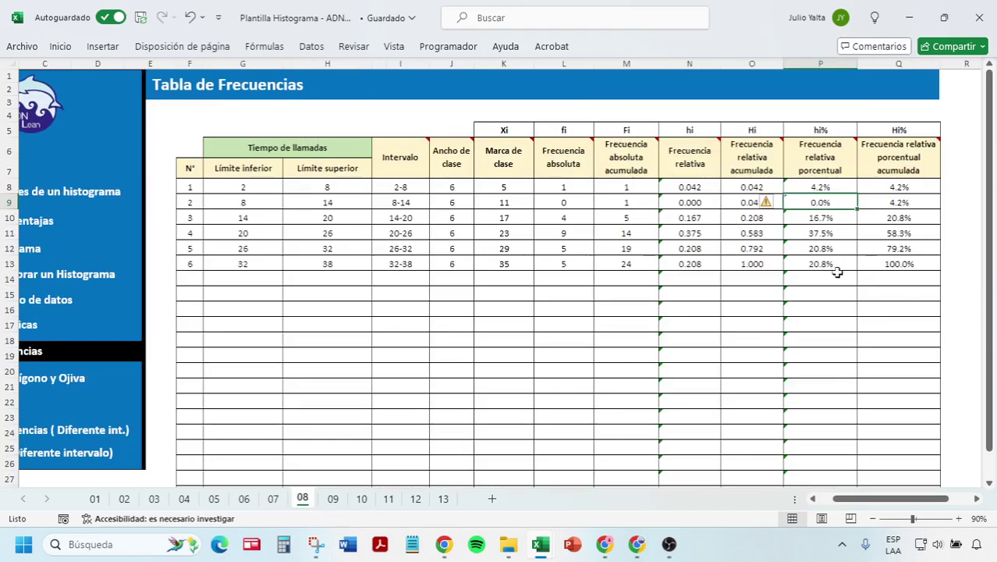
pyautogui.click(884, 220)
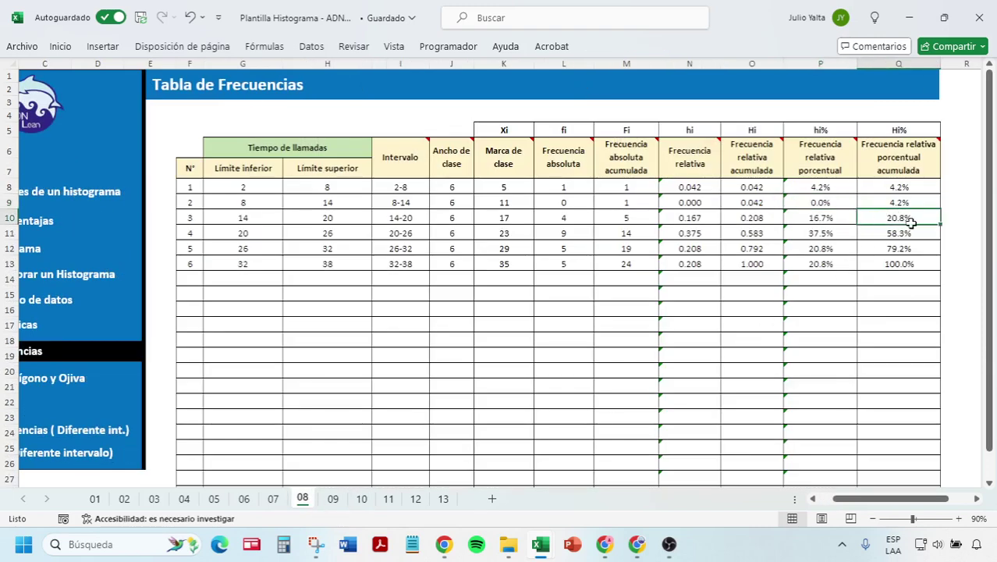
pyautogui.moveTo(897, 203); pyautogui.dragTo(897, 187)
pyautogui.click(831, 219)
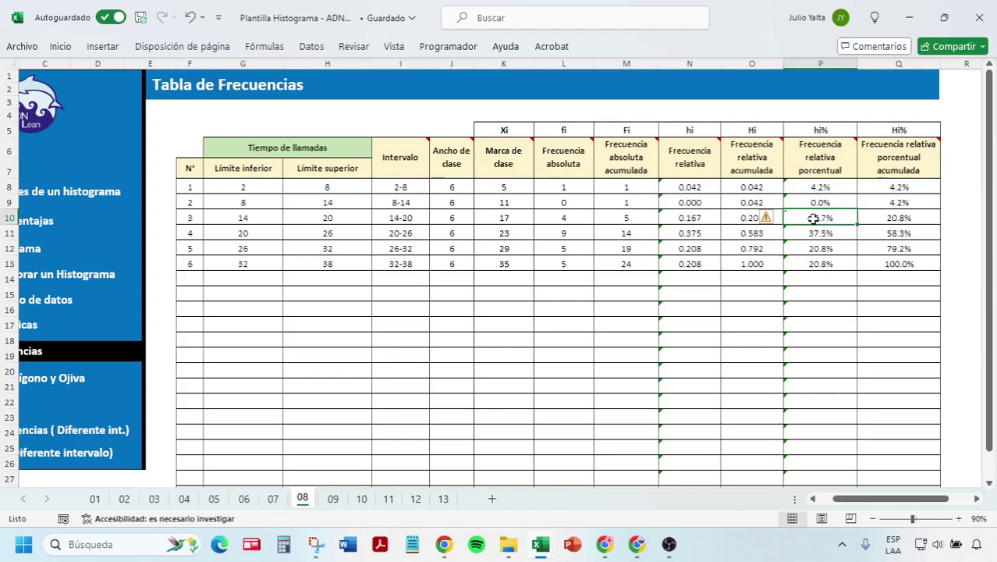
pyautogui.moveTo(813, 219); pyautogui.dragTo(205, 219)
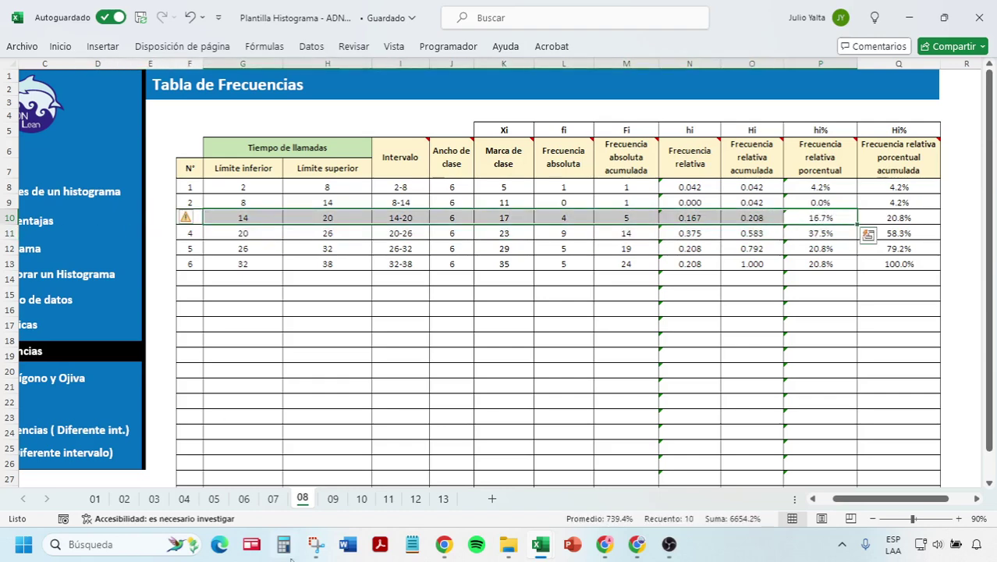
# Review the Intervalo 4 interpretation and the majority-of-calls sentence on sheet 10 against the 20-26 bar of the sheet 09 histogram
pyautogui.click(366, 503)
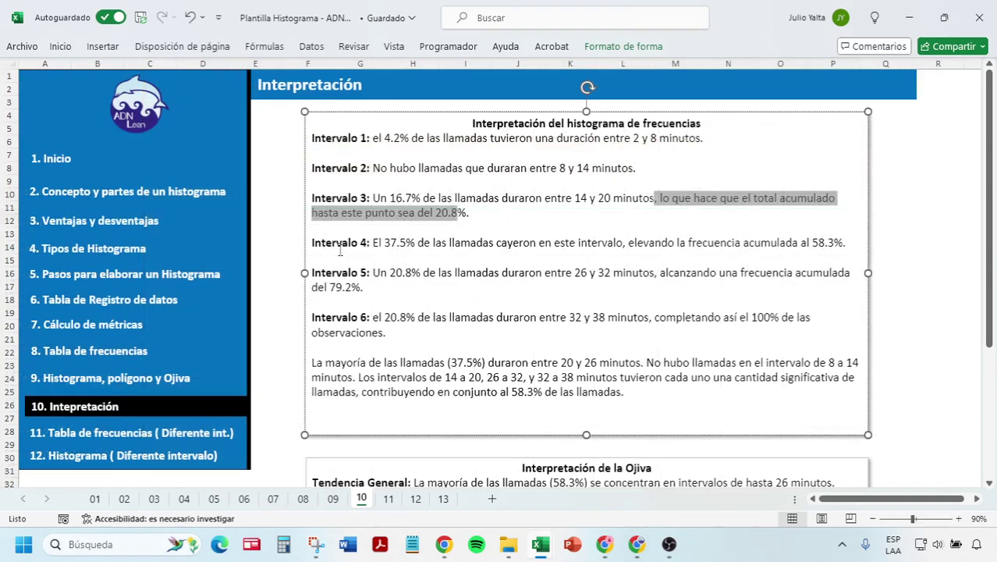
pyautogui.moveTo(340, 251); pyautogui.dragTo(827, 252)
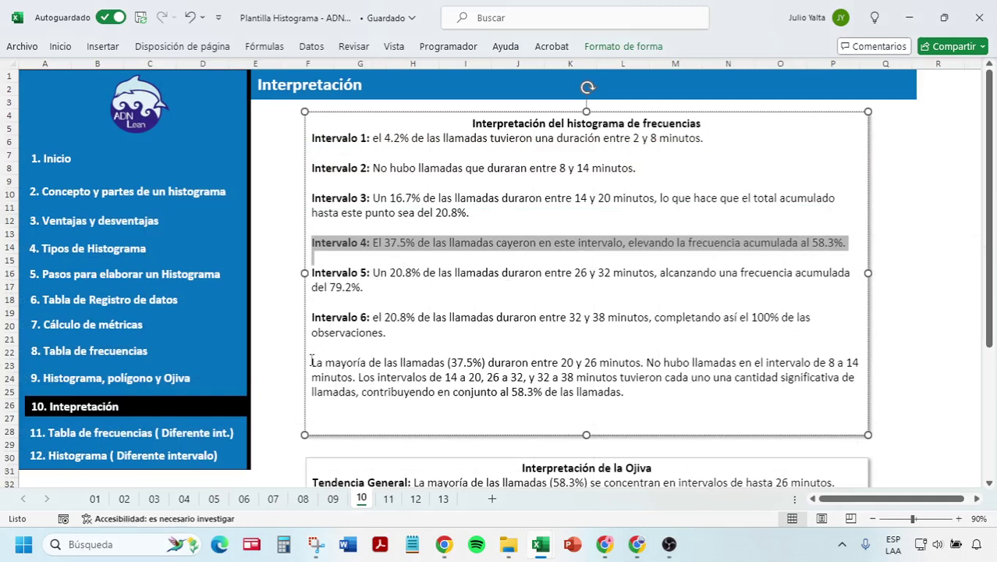
pyautogui.moveTo(312, 362); pyautogui.dragTo(630, 362)
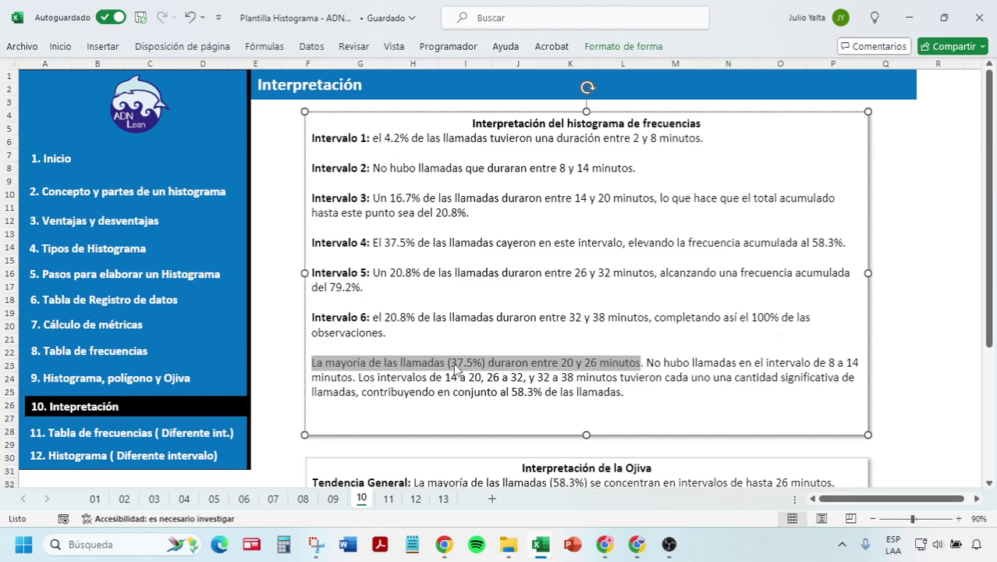
pyautogui.click(333, 498)
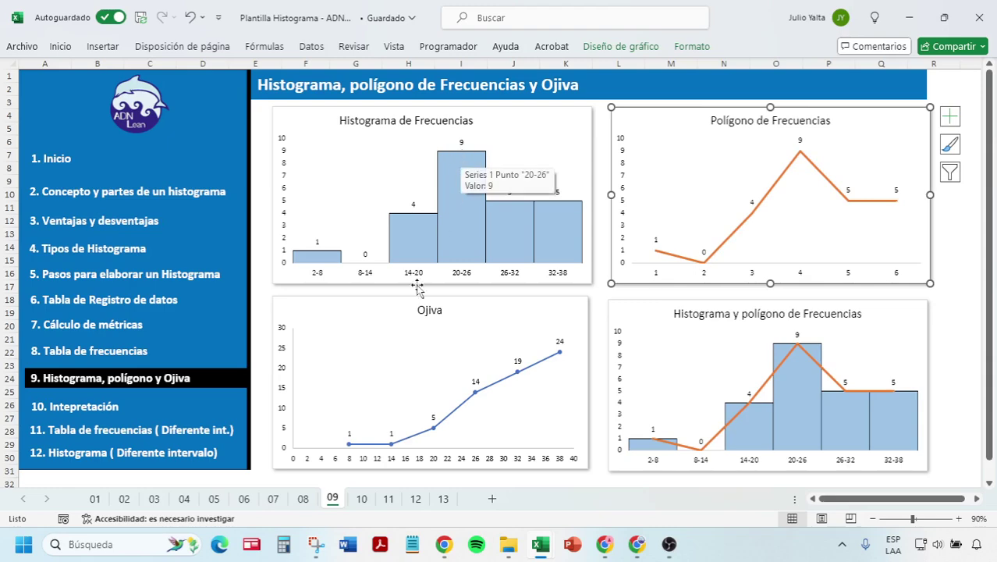
# Compare the 20-26 interval's Frecuencia relativa porcentual with the other intervals in the hi% column of sheet 08
pyautogui.click(303, 499)
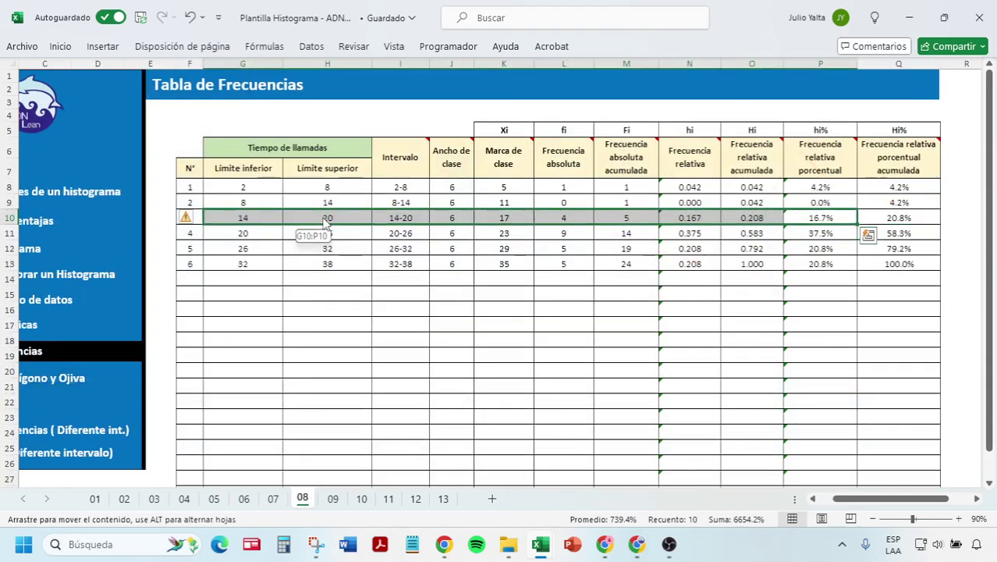
pyautogui.click(822, 233)
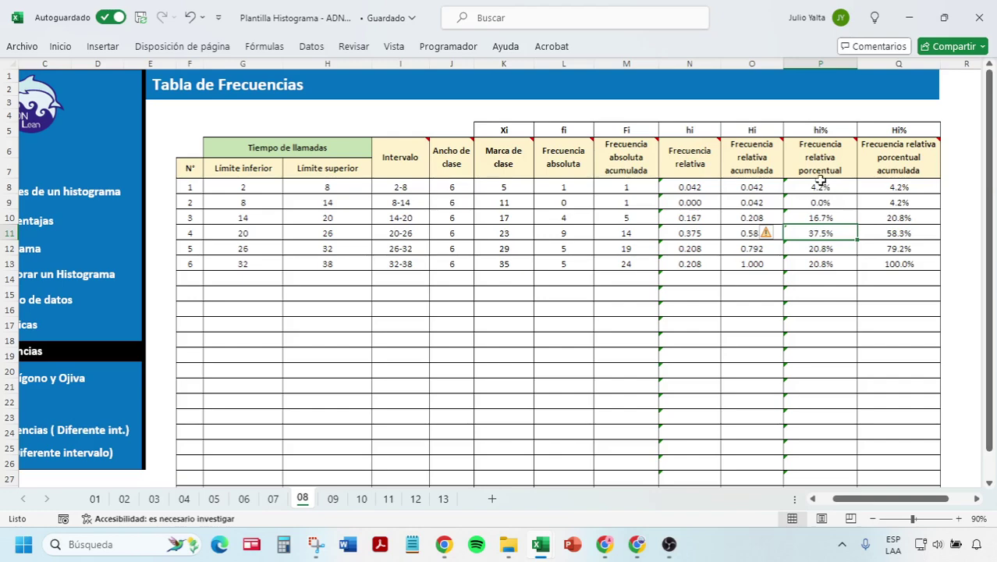
pyautogui.moveTo(819, 187); pyautogui.dragTo(819, 279)
pyautogui.click(817, 234)
# Check the combined percentage in the closing paragraph of sheet 10's histogram interpretation against the Hi% column on sheet 08
pyautogui.click(361, 499)
pyautogui.scroll(-1, 441, 375)
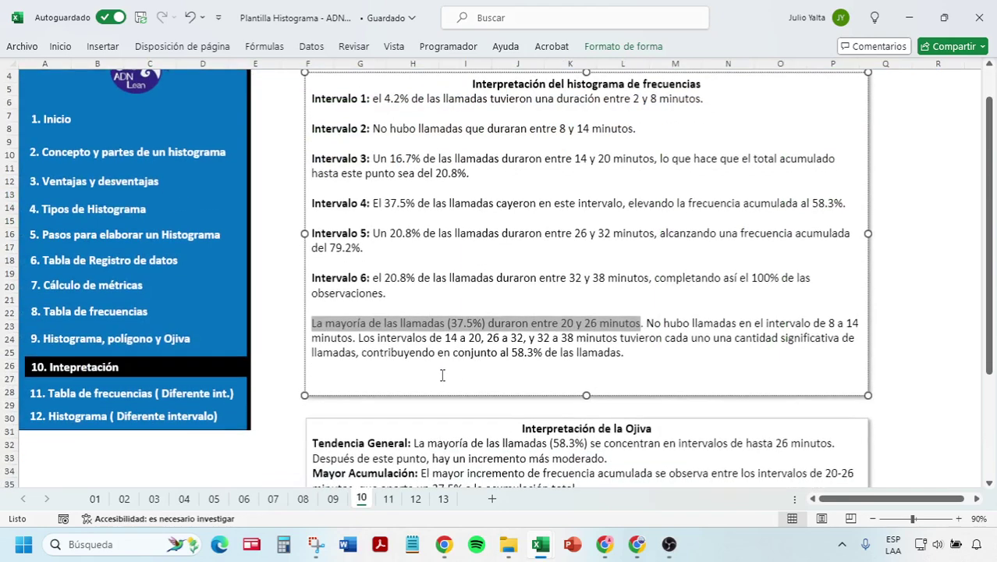
pyautogui.click(518, 348)
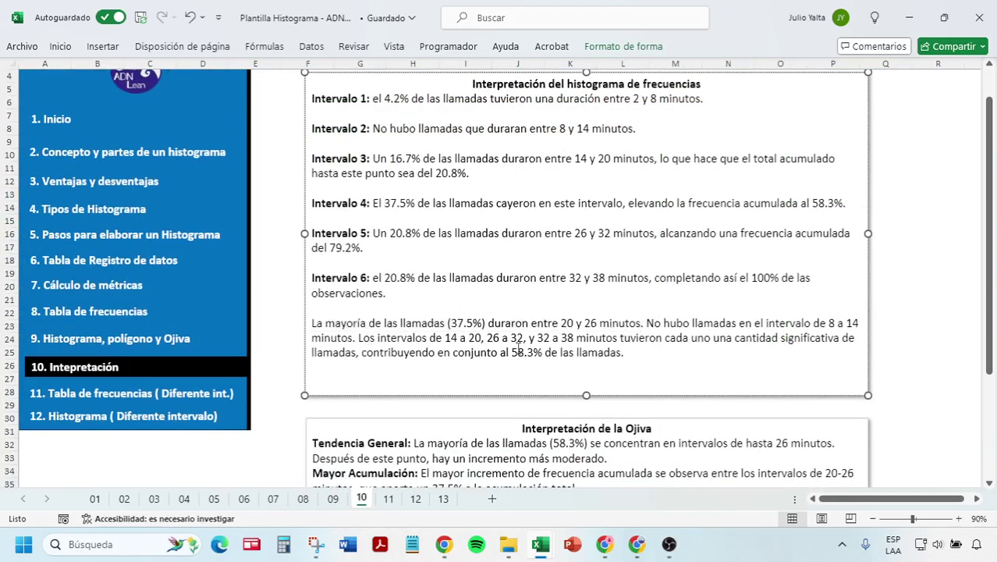
pyautogui.moveTo(448, 343); pyautogui.dragTo(768, 355)
pyautogui.click(471, 355)
pyautogui.moveTo(500, 353); pyautogui.dragTo(533, 353)
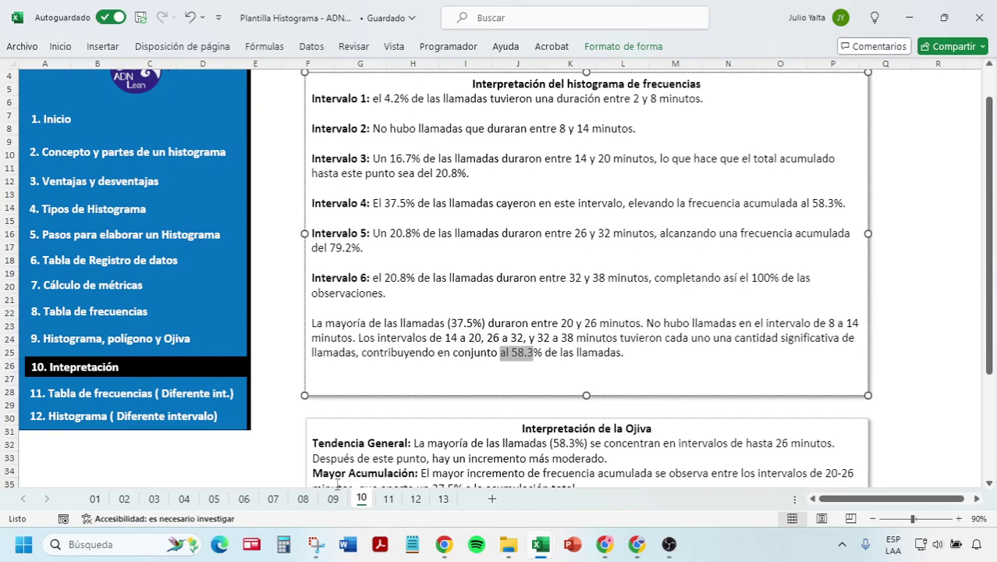
pyautogui.click(305, 500)
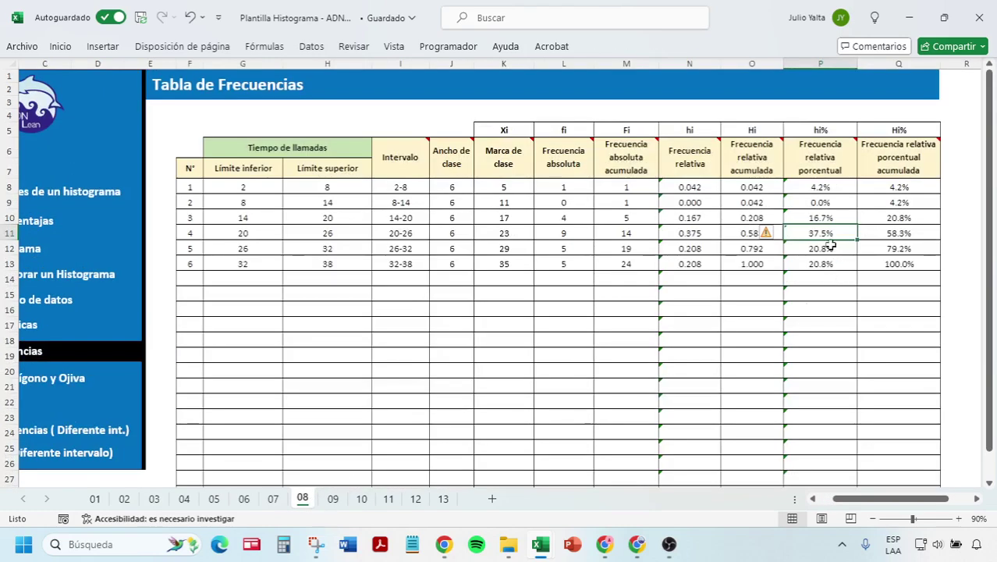
pyautogui.click(879, 234)
# Compare the Tendencia General statement of the Interpretación de la Ojiva on sheet 10 with the Ojiva chart on sheet 09
pyautogui.click(362, 499)
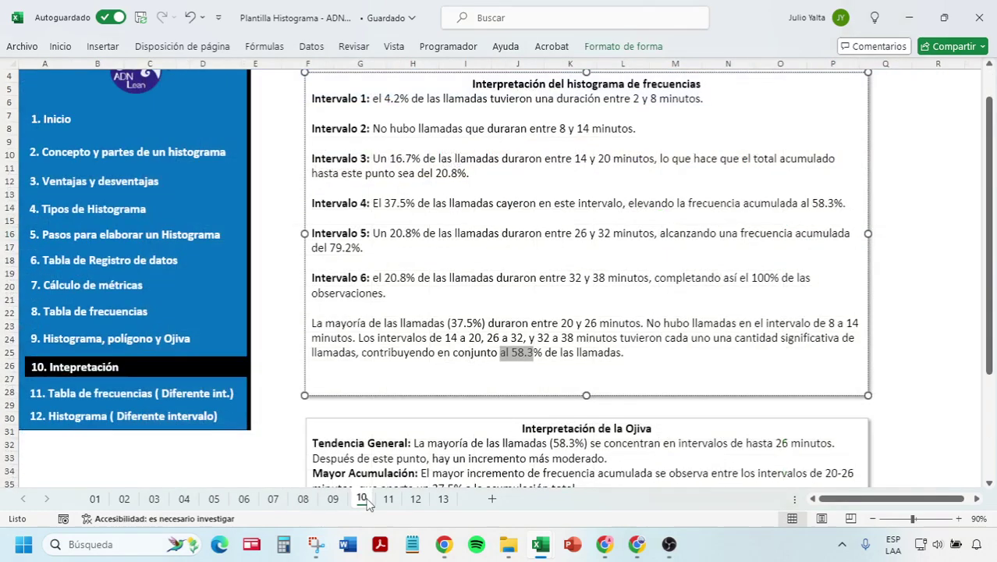
pyautogui.scroll(-2, 441, 383)
pyautogui.click(448, 341)
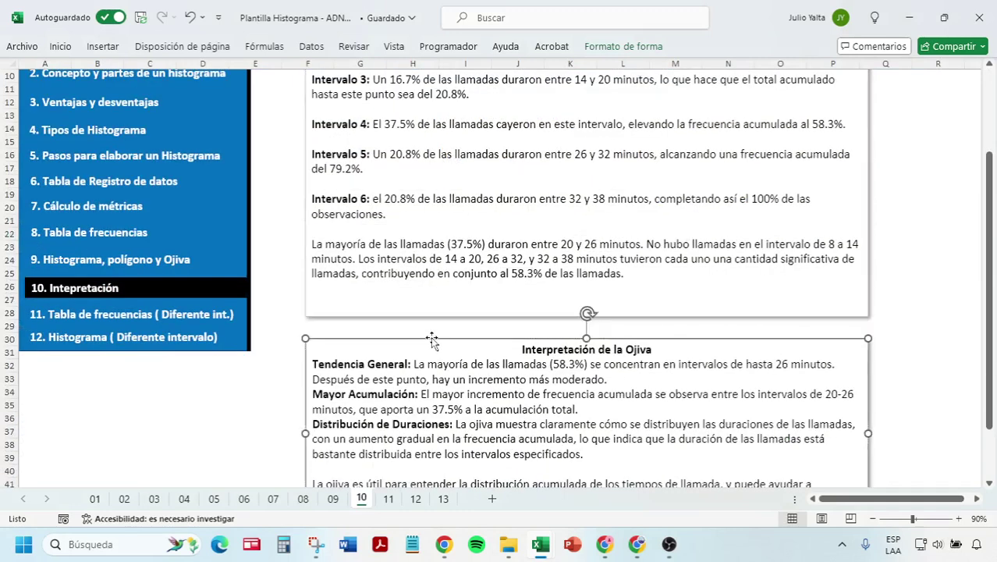
pyautogui.scroll(-2, 431, 341)
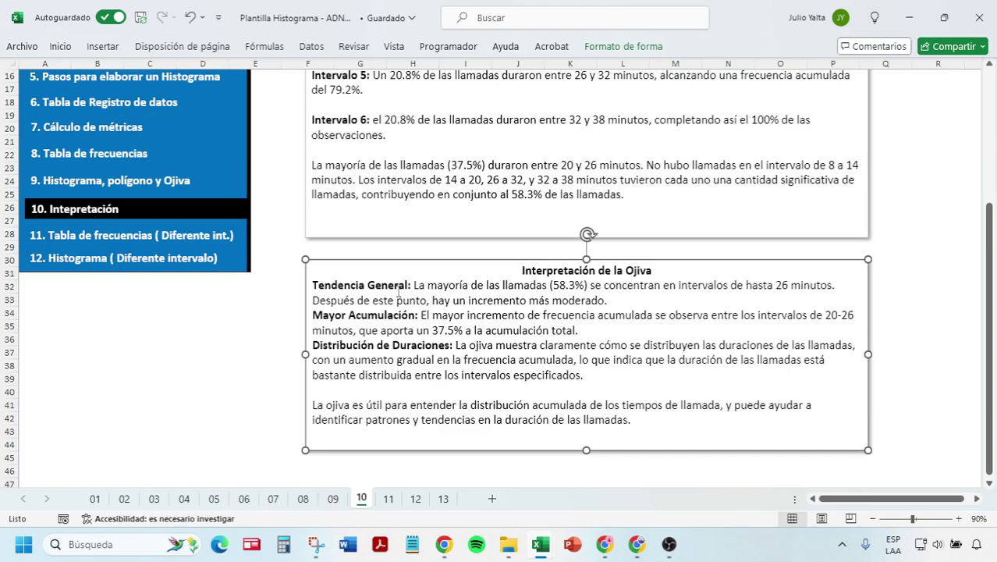
pyautogui.moveTo(414, 285); pyautogui.dragTo(832, 286)
pyautogui.click(330, 501)
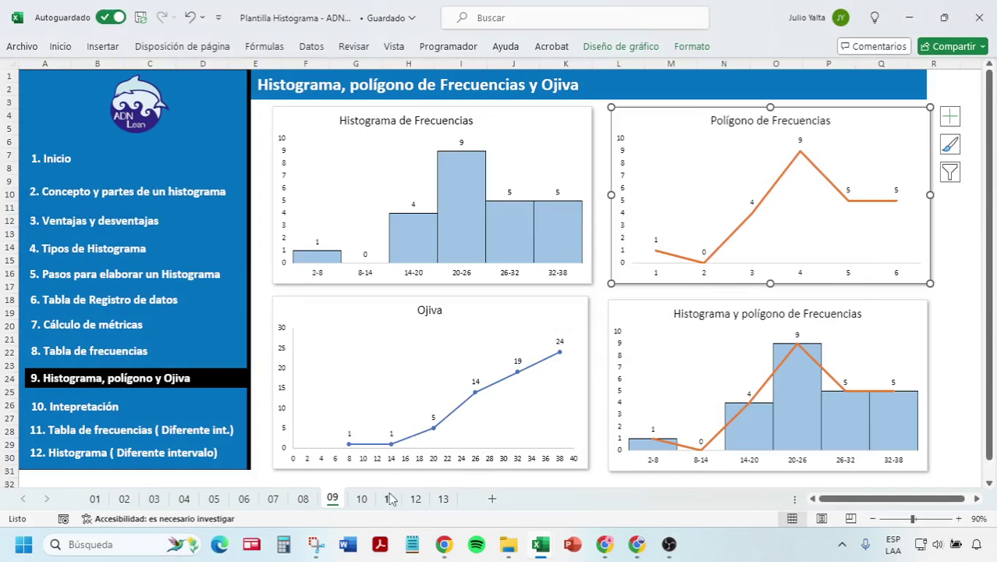
# Review the Mayor Acumulación statement in sheet 10's Interpretación de la Ojiva and return to the beginning of the sheet
pyautogui.click(361, 502)
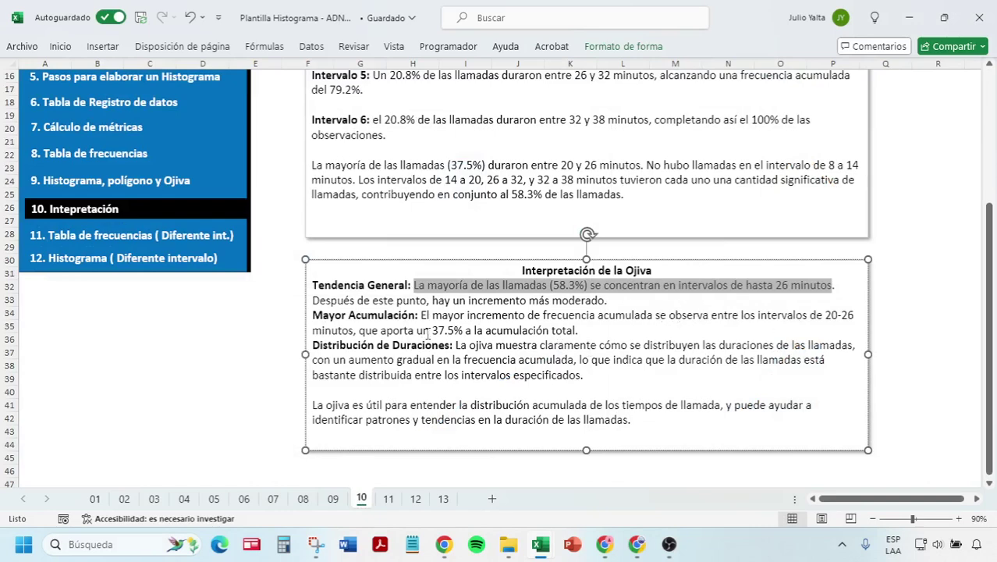
pyautogui.moveTo(434, 331); pyautogui.dragTo(586, 332)
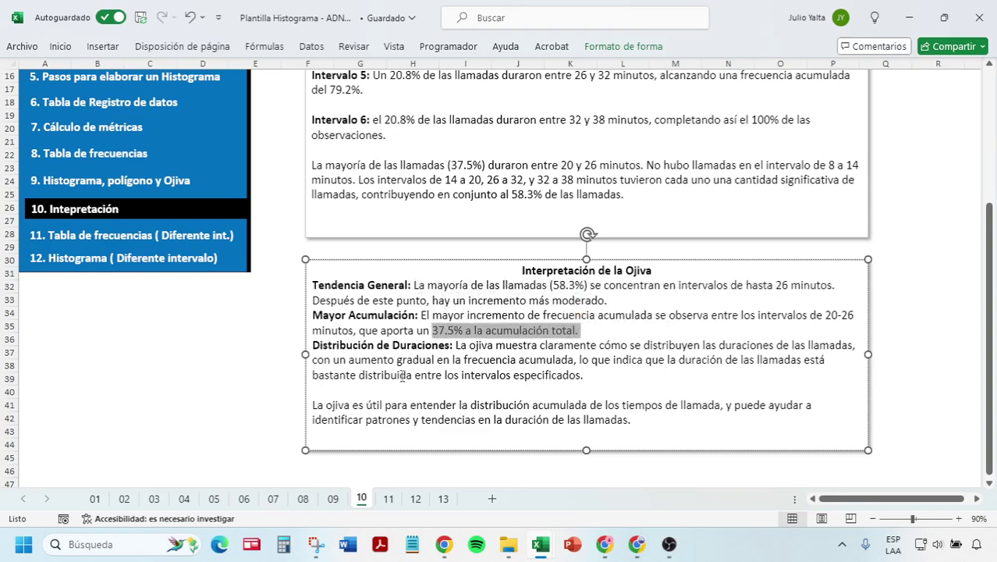
pyautogui.scroll(5, 515, 356)
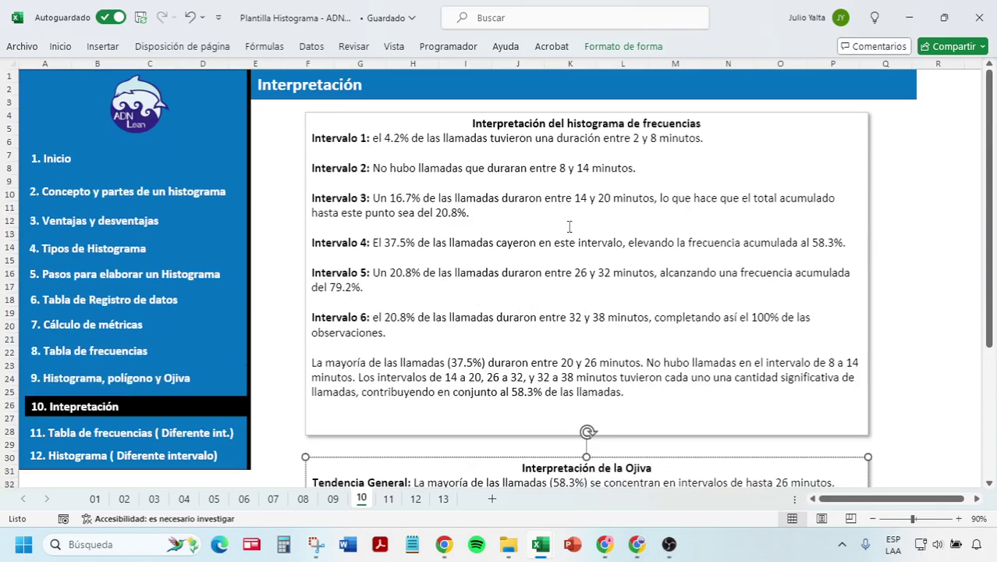
# Review the histogram interpretation and the Interpretación de la Ojiva text on sheet 10
pyautogui.click(448, 117)
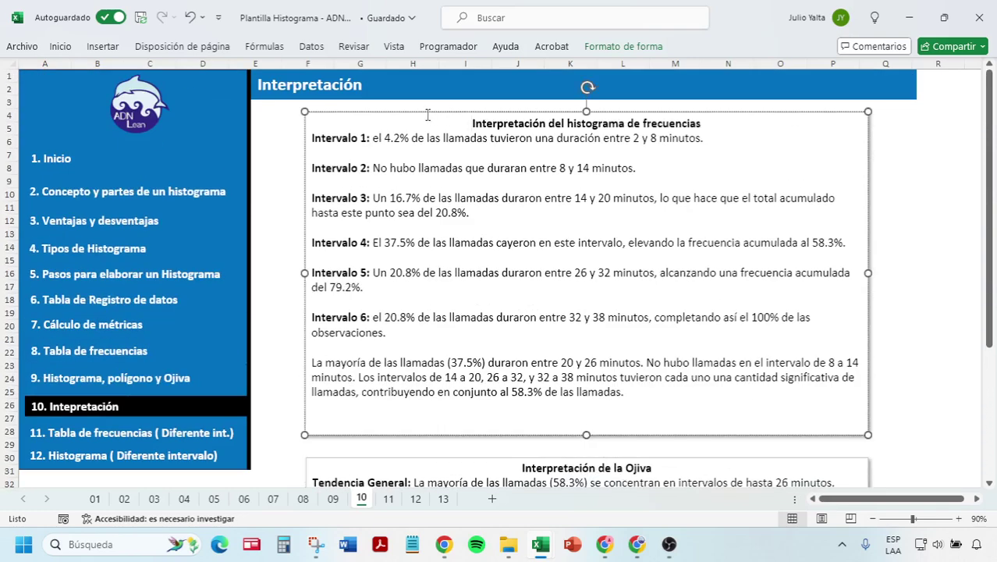
pyautogui.press('Escape')
pyautogui.scroll(-4, 430, 257)
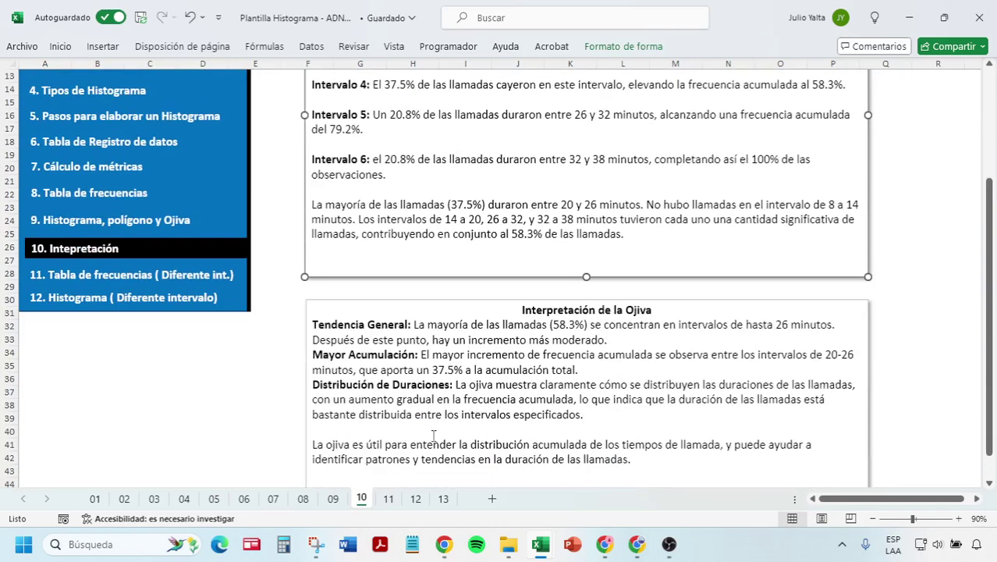
# Open sheet 11's Tabla de Frecuencias con diferente intervalo and compare the class limits with the Amplitud de intervalo column
pyautogui.click(388, 500)
pyautogui.scroll(1, 534, 255)
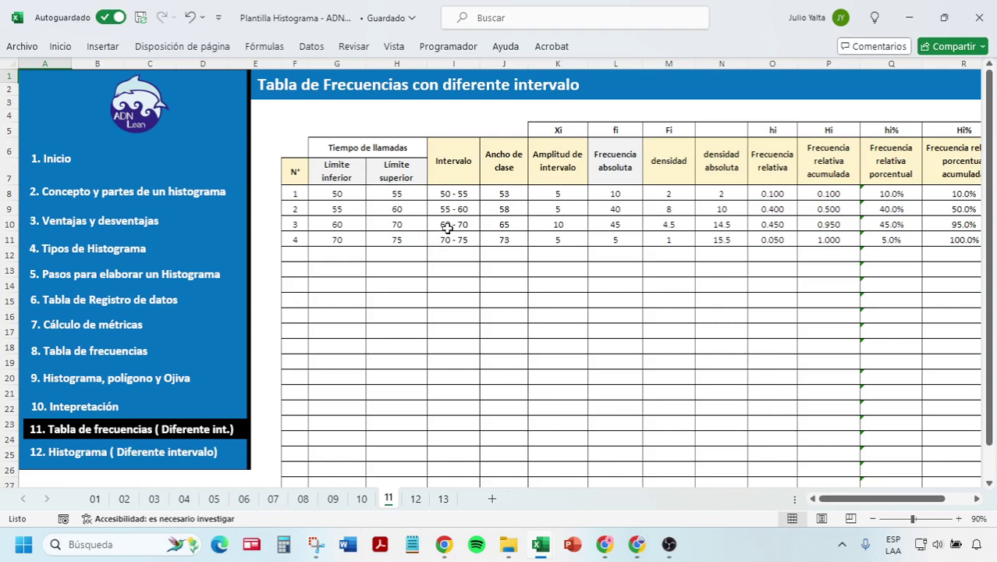
pyautogui.moveTo(350, 195); pyautogui.dragTo(399, 226)
pyautogui.moveTo(552, 196); pyautogui.dragTo(559, 230)
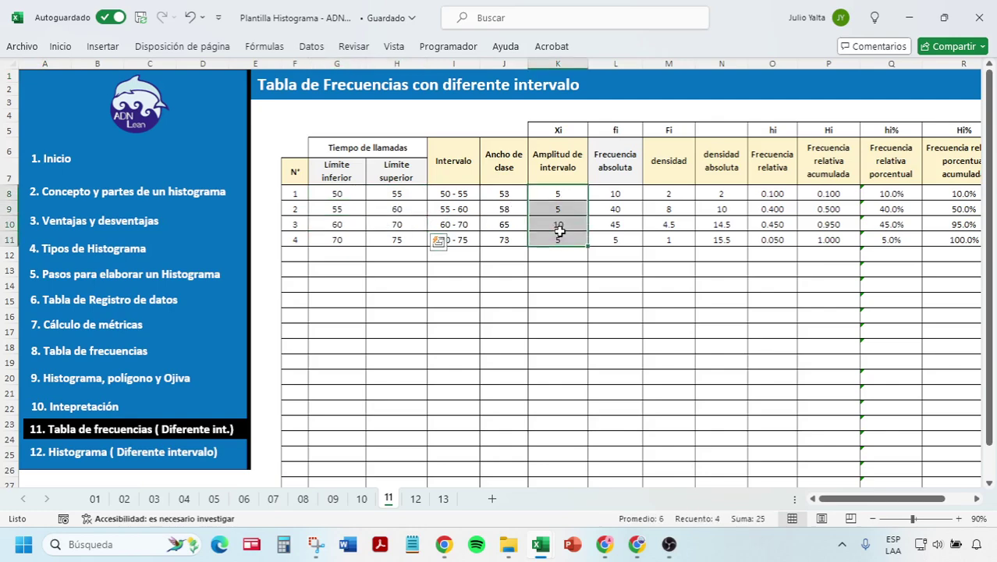
pyautogui.click(551, 196)
pyautogui.click(562, 207)
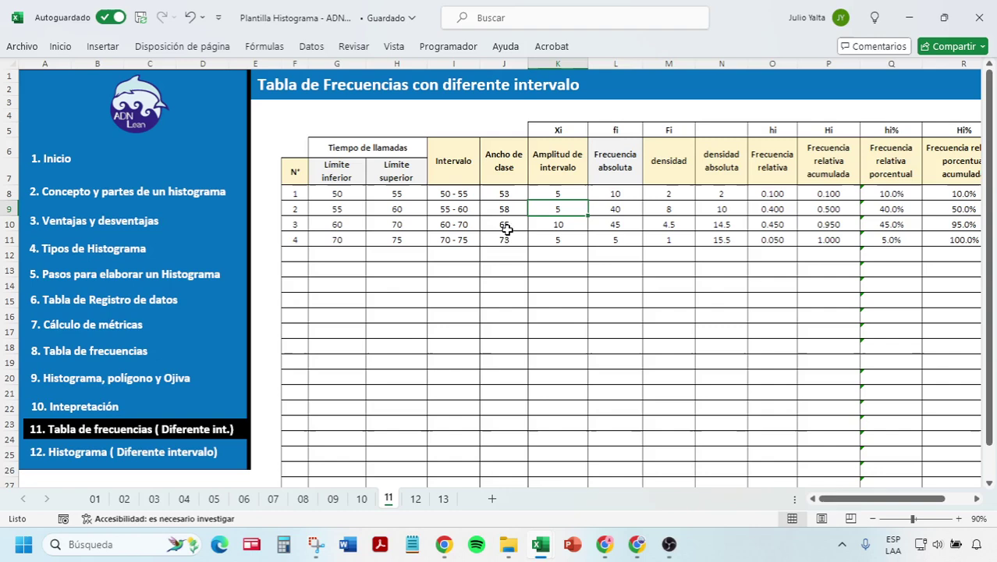
pyautogui.moveTo(310, 226); pyautogui.dragTo(554, 224)
pyautogui.click(555, 224)
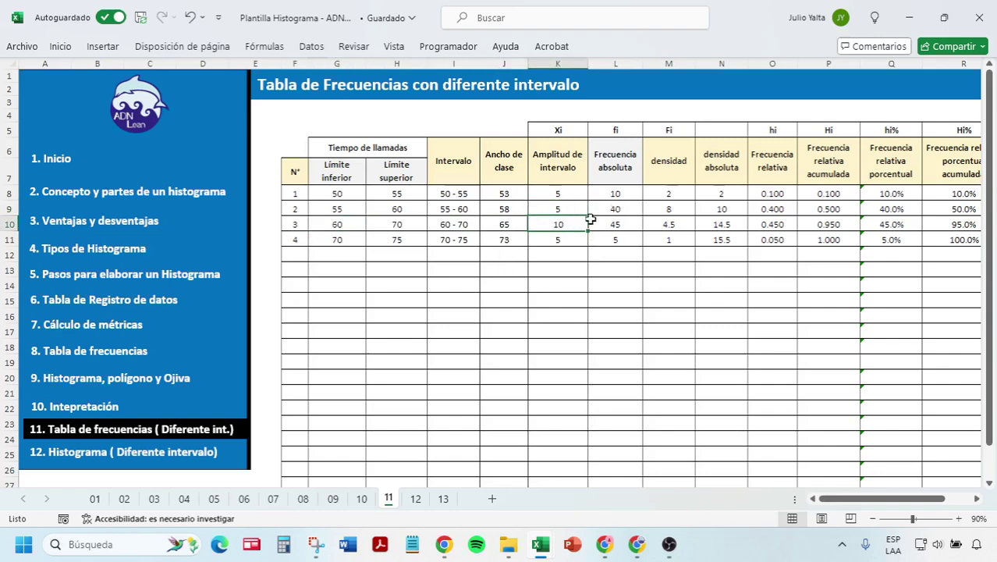
# Examine the Frecuencia absoluta values of the four intervals on sheet 11
pyautogui.click(615, 196)
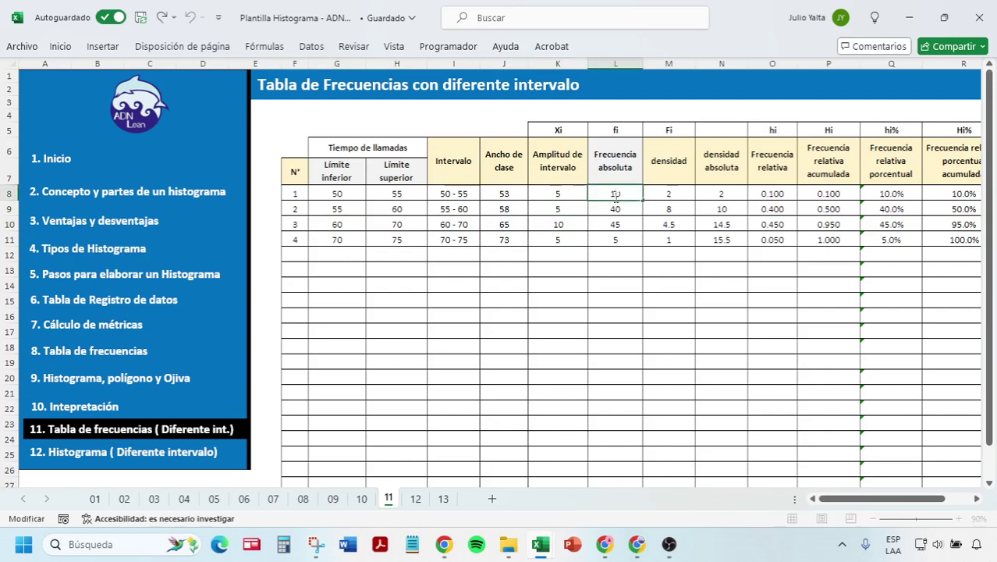
pyautogui.press('Return')
pyautogui.moveTo(613, 193); pyautogui.dragTo(614, 239)
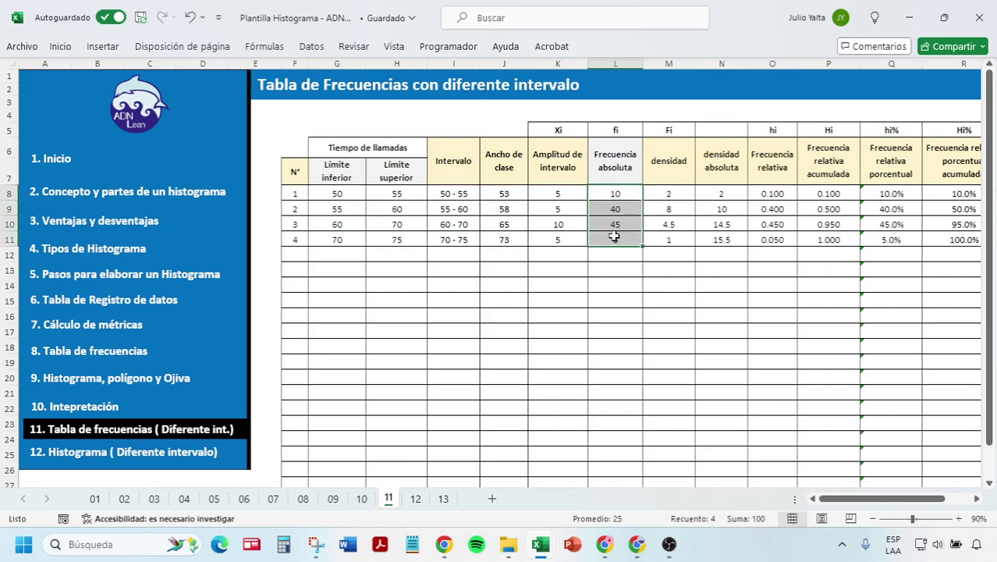
pyautogui.click(618, 196)
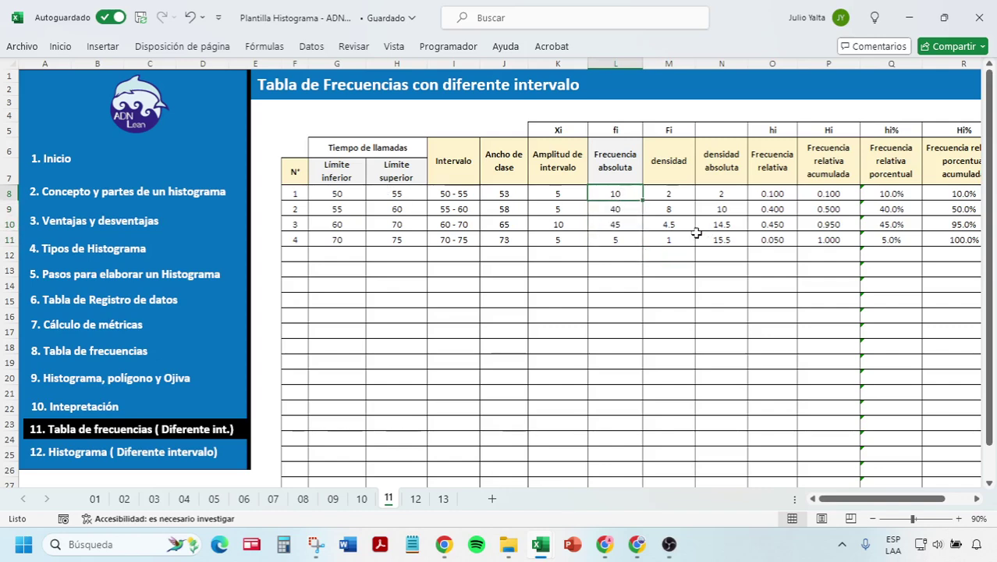
pyautogui.click(629, 209)
# Fill the densidad header cell on sheet 11 with the recently used turquoise color
pyautogui.moveTo(668, 160)
pyautogui.mouseDown()
pyautogui.moveTo(668, 235)
pyautogui.moveTo(668, 163)
pyautogui.mouseUp()
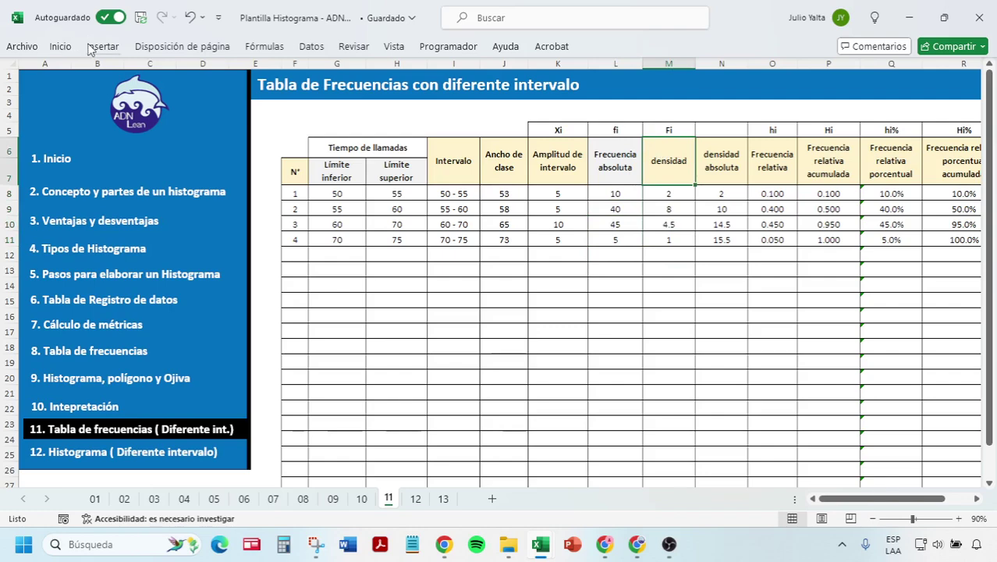
pyautogui.click(60, 46)
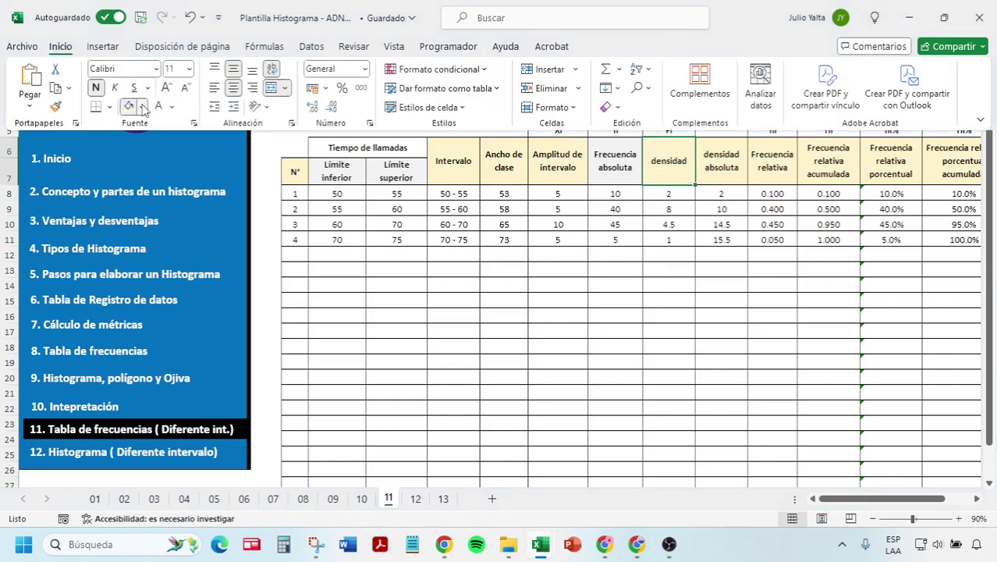
pyautogui.click(141, 106)
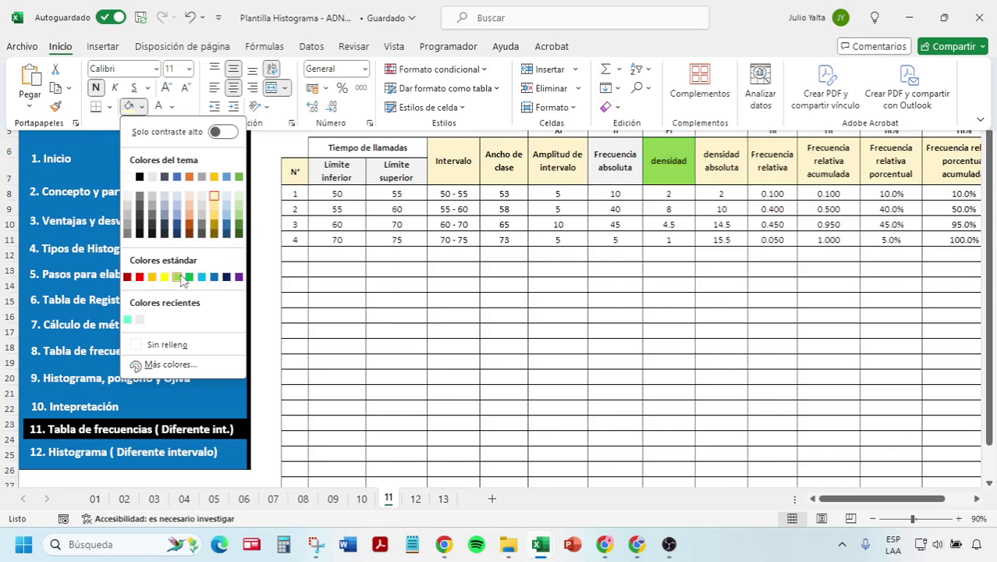
pyautogui.click(127, 320)
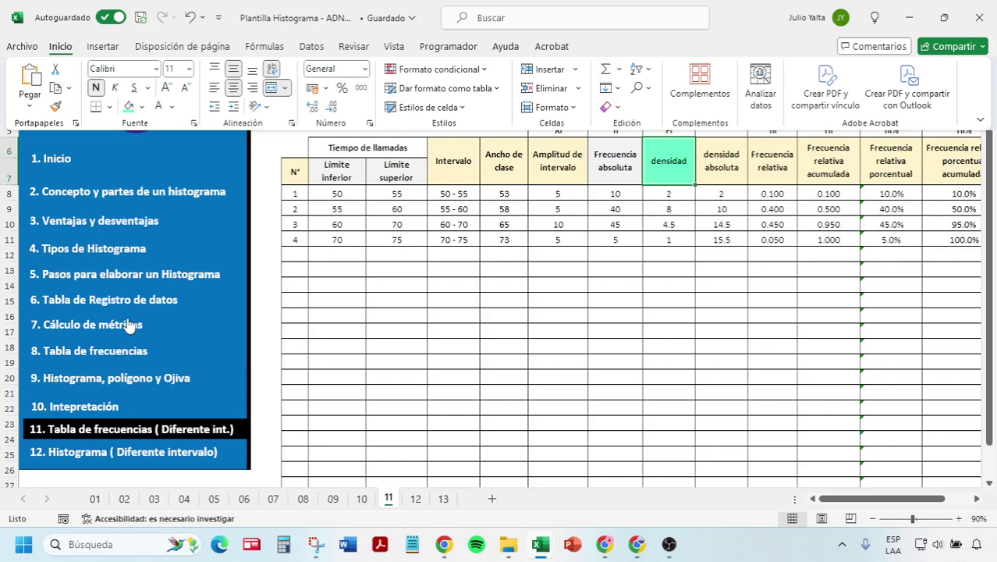
pyautogui.hotkey('ctrl', 'F1')
# Inspect the densidad formula =+L8/K8 in M8 and examine the densidad values for all four intervals
pyautogui.click(669, 193)
pyautogui.write('=+L8/K8')
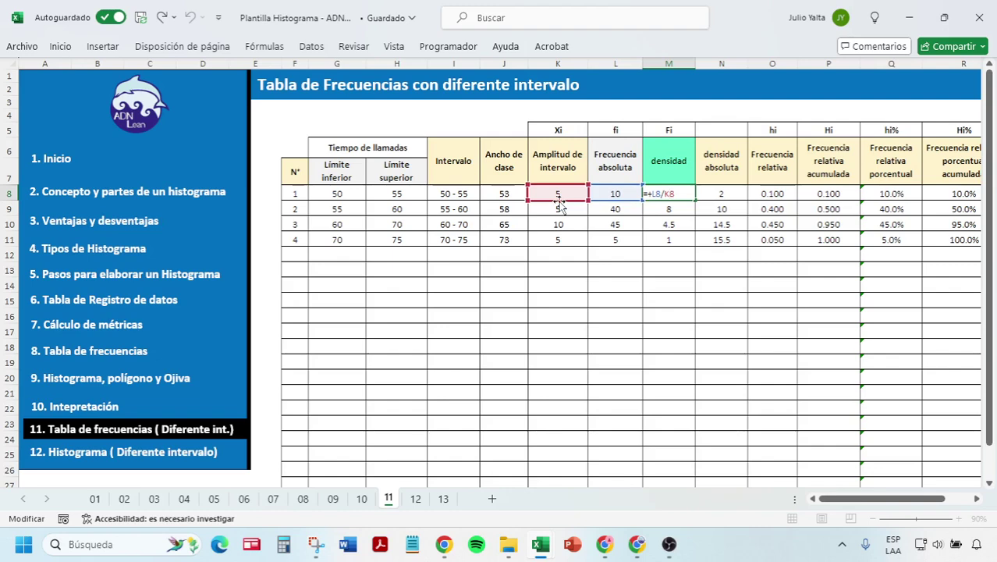
pyautogui.press('Return')
pyautogui.moveTo(665, 189); pyautogui.dragTo(669, 229)
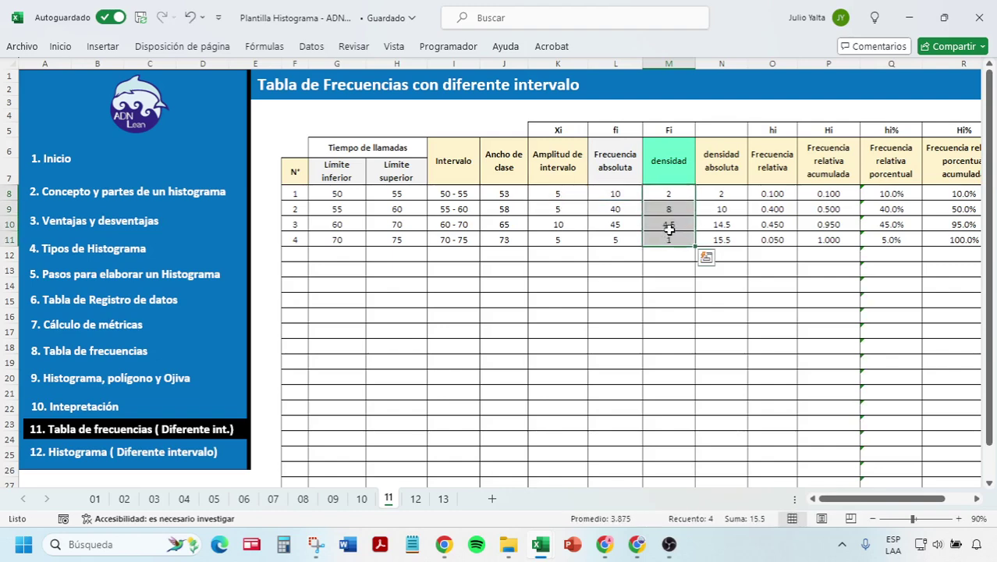
# Move the Histograma chart from sheet 12 below sheet 11's table and check it against the densidad column and its M8 formula
pyautogui.click(416, 499)
pyautogui.click(373, 123)
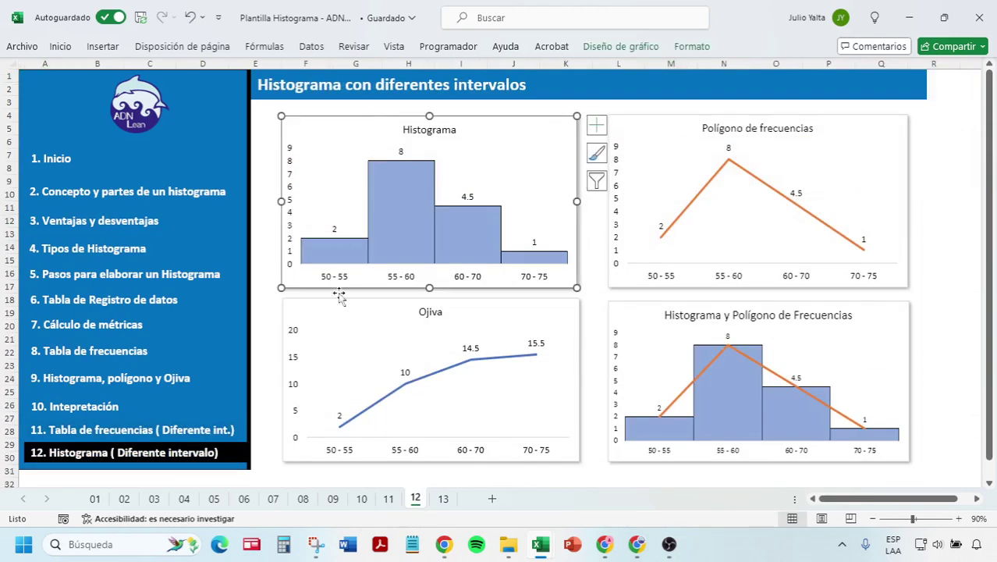
pyautogui.press('Delete')
pyautogui.click(389, 498)
pyautogui.hotkey('ctrl', 'v')
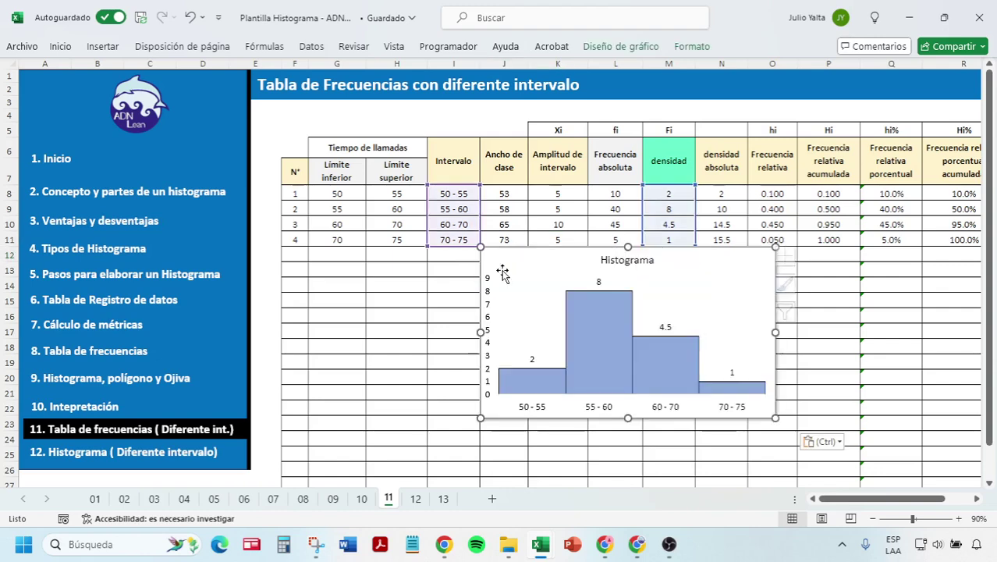
pyautogui.moveTo(518, 257); pyautogui.dragTo(502, 279)
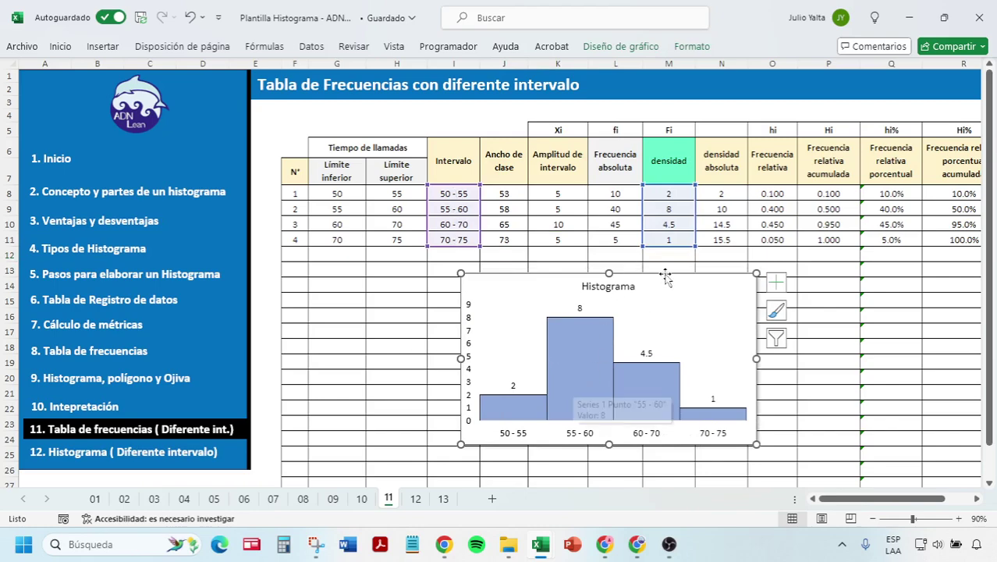
pyautogui.doubleClick(662, 197)
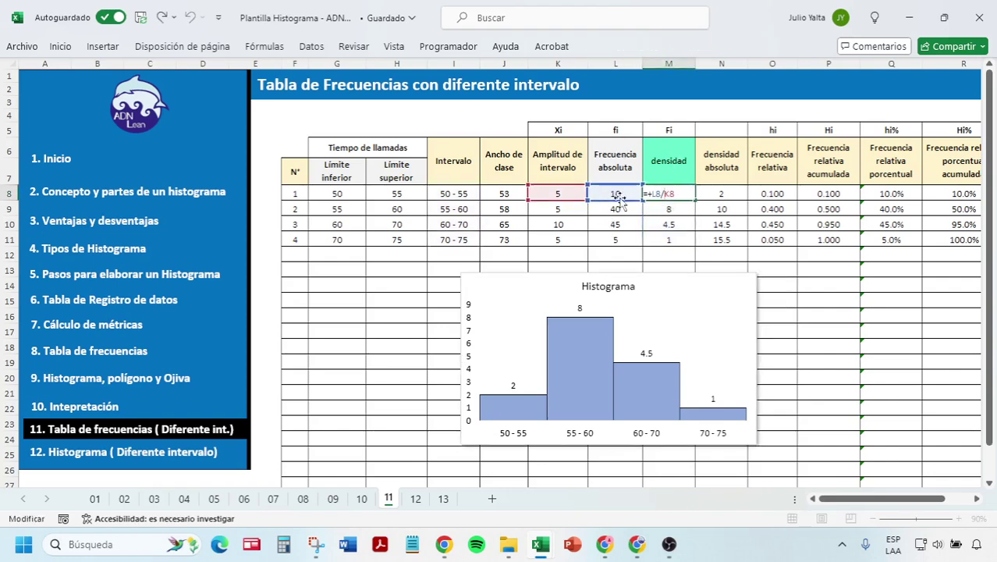
pyautogui.press('Escape')
# Move the Histograma chart back to sheet 12, placing it above the Ojiva chart
pyautogui.click(503, 285)
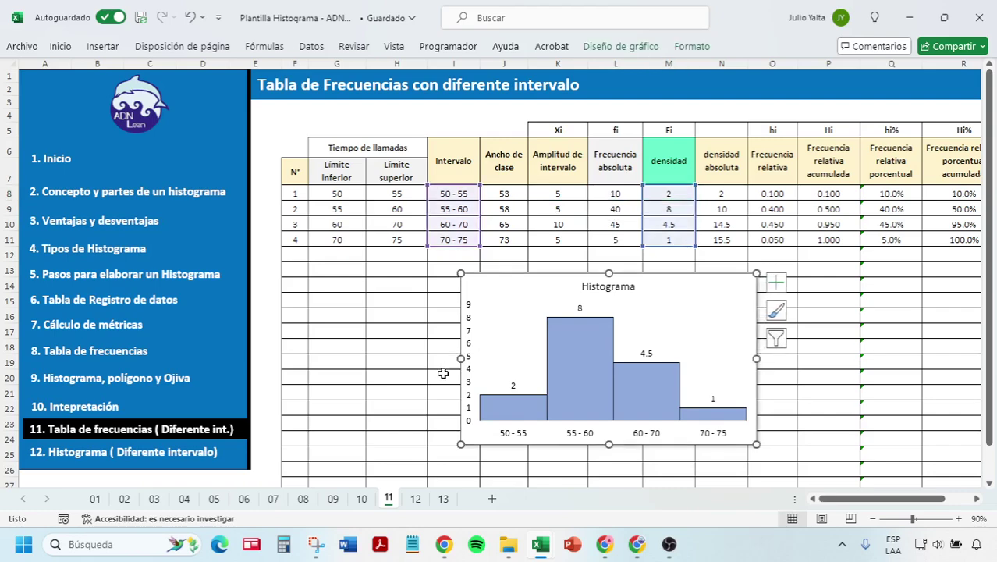
pyautogui.hotkey('ctrl', 'x')
pyautogui.click(415, 499)
pyautogui.hotkey('ctrl', 'v')
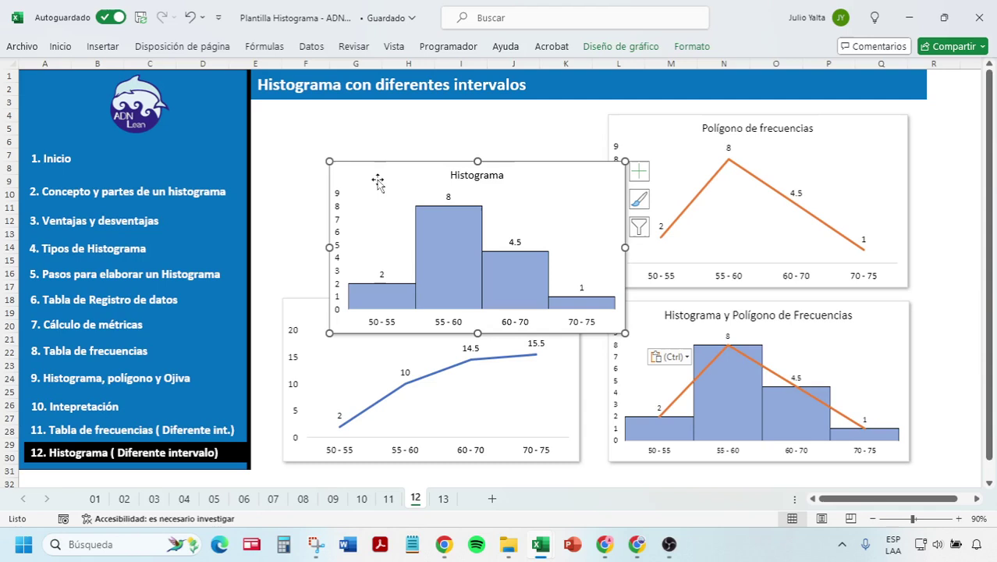
pyautogui.moveTo(378, 183); pyautogui.dragTo(339, 127)
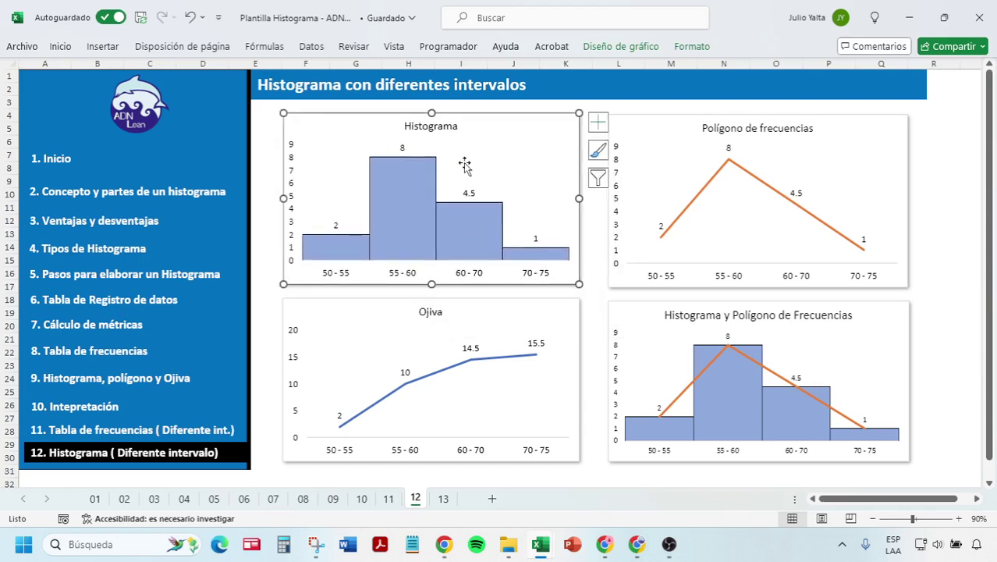
# Copy sheet 12's Ojiva chart below the table on sheet 11 and compare it with the densidad absoluta column
pyautogui.click(665, 129)
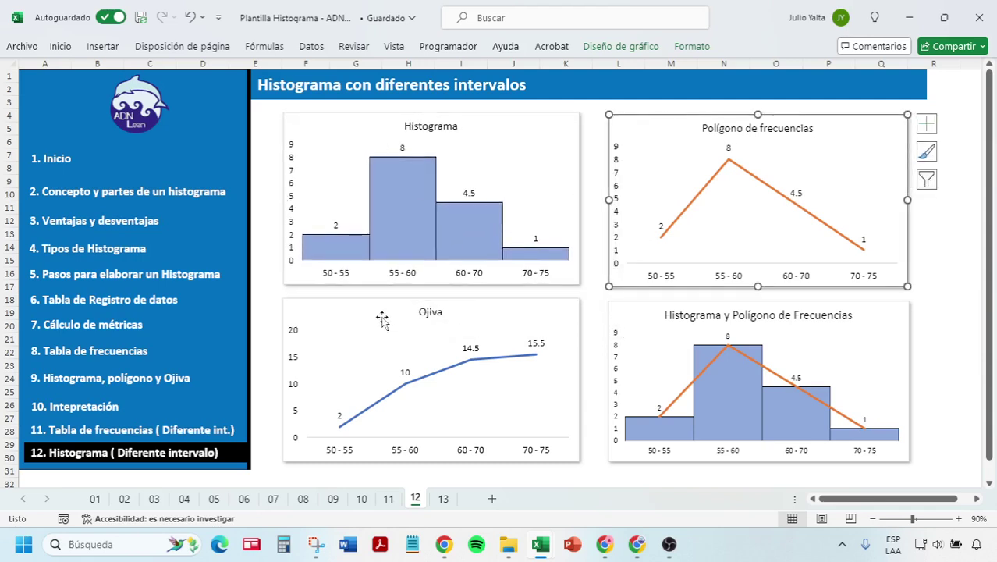
pyautogui.click(447, 420)
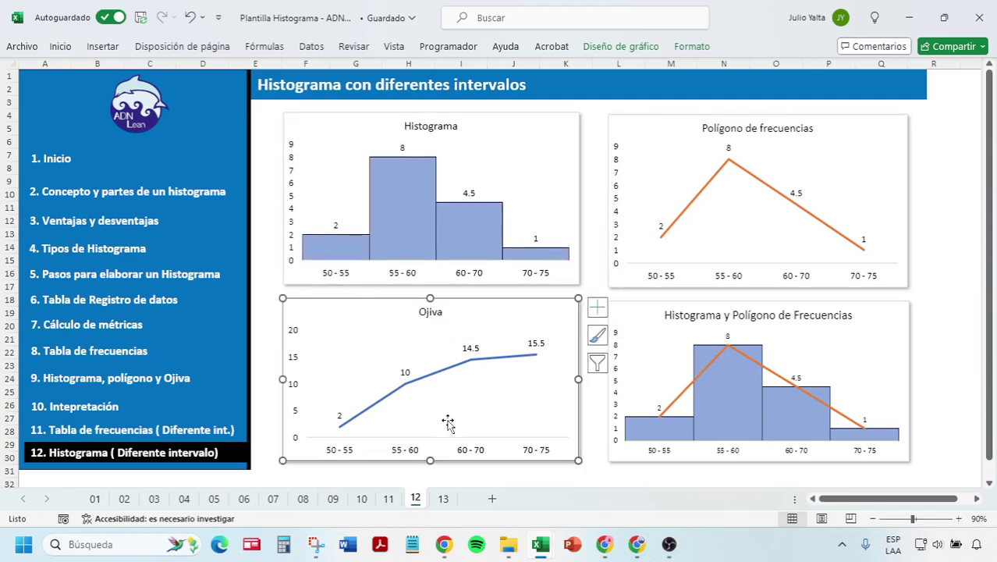
pyautogui.click(388, 499)
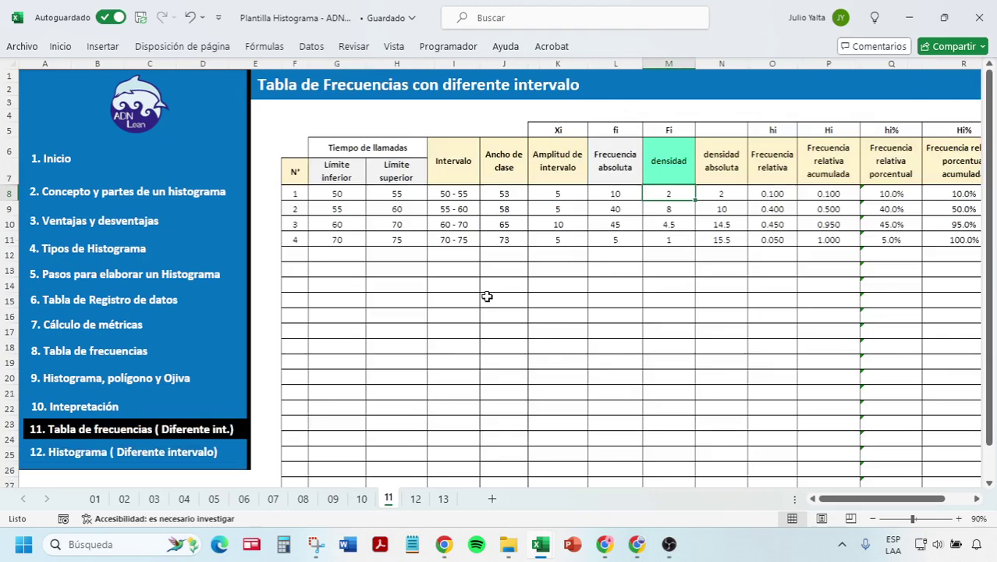
pyautogui.hotkey('ctrl', 'v')
pyautogui.moveTo(674, 227); pyautogui.dragTo(661, 299)
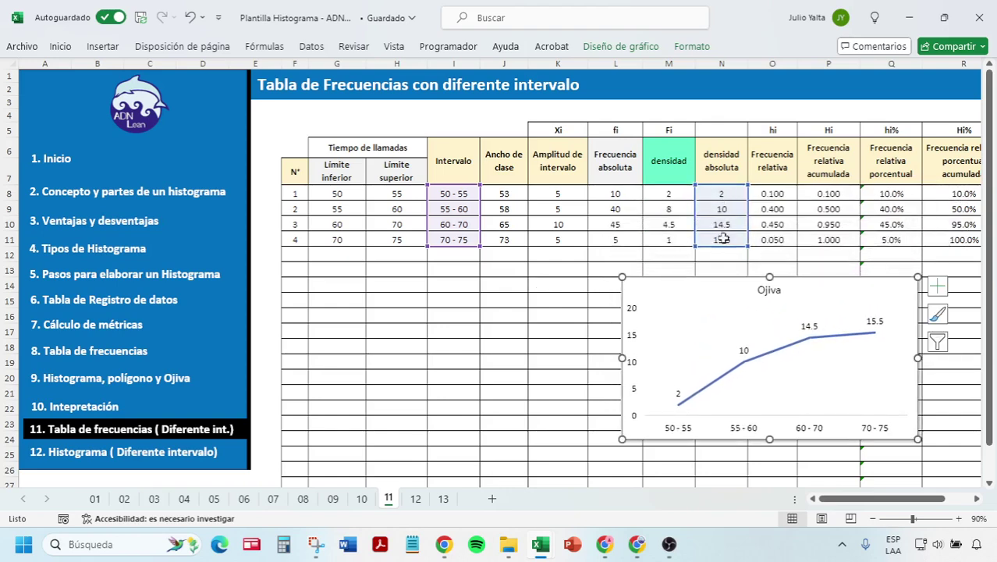
# Return the Ojiva chart to sheet 12, placing it directly below the Histograma chart
pyautogui.hotkey('ctrl', 'x')
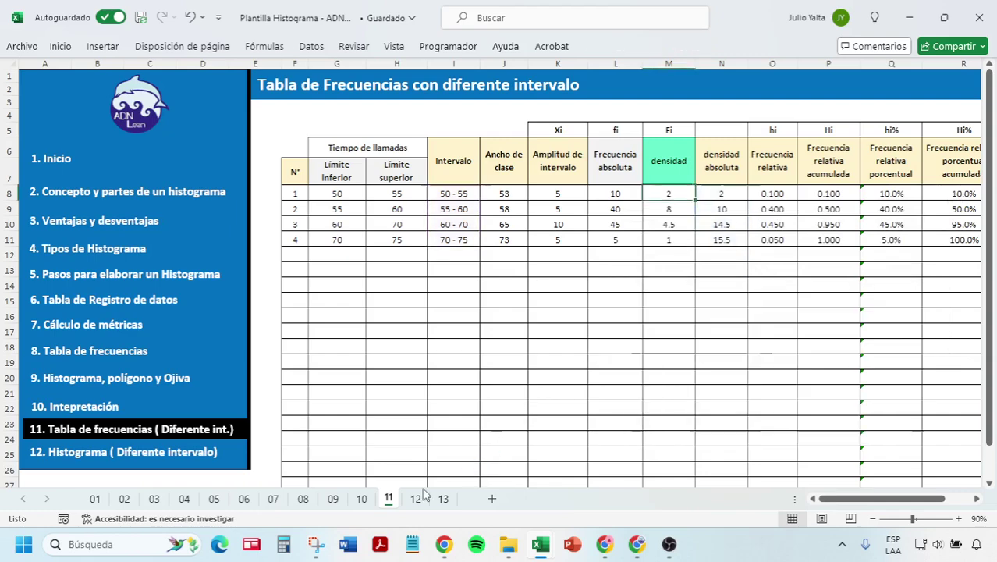
pyautogui.click(415, 499)
pyautogui.hotkey('ctrl', 'v')
pyautogui.moveTo(398, 345); pyautogui.dragTo(355, 313)
# Review the Histograma y Polígono de Frecuencias chart alongside the other charts on sheet 12
pyautogui.click(639, 307)
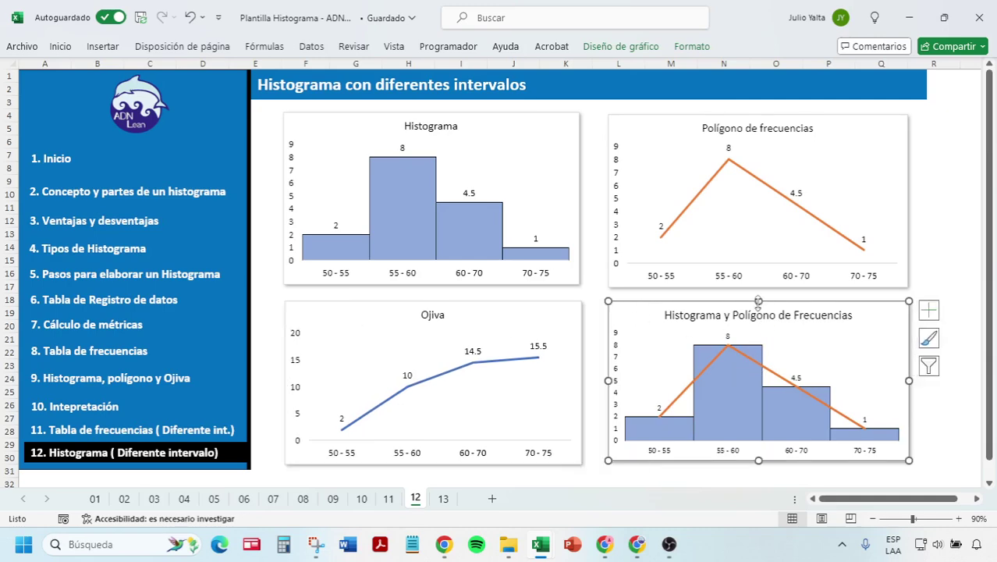
pyautogui.scroll(-3, 608, 374)
pyautogui.click(537, 455)
pyautogui.scroll(3, 537, 454)
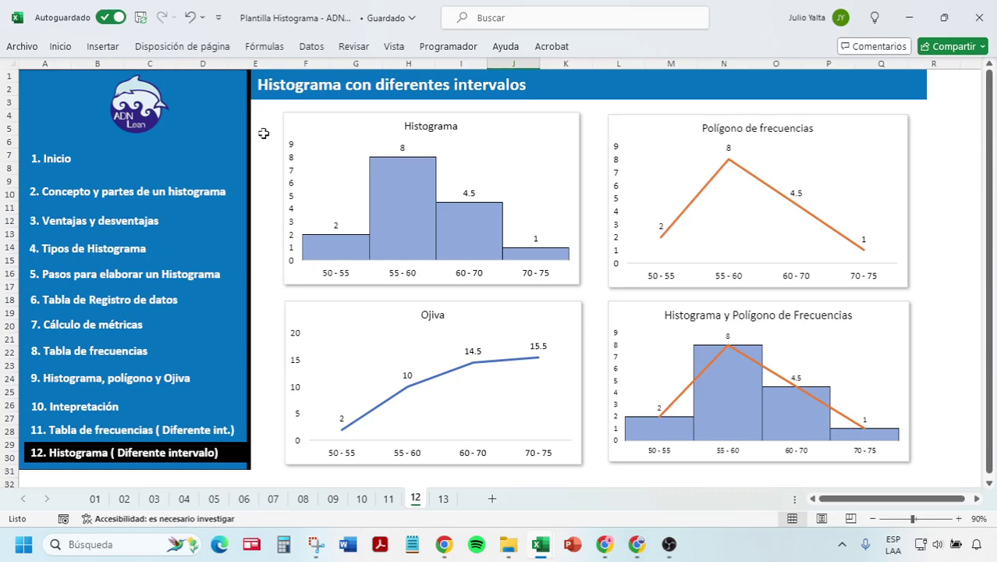
# Review the Pasos para elaborar un Histograma graphic and the Tabla de Registro de datos section
pyautogui.click(86, 276)
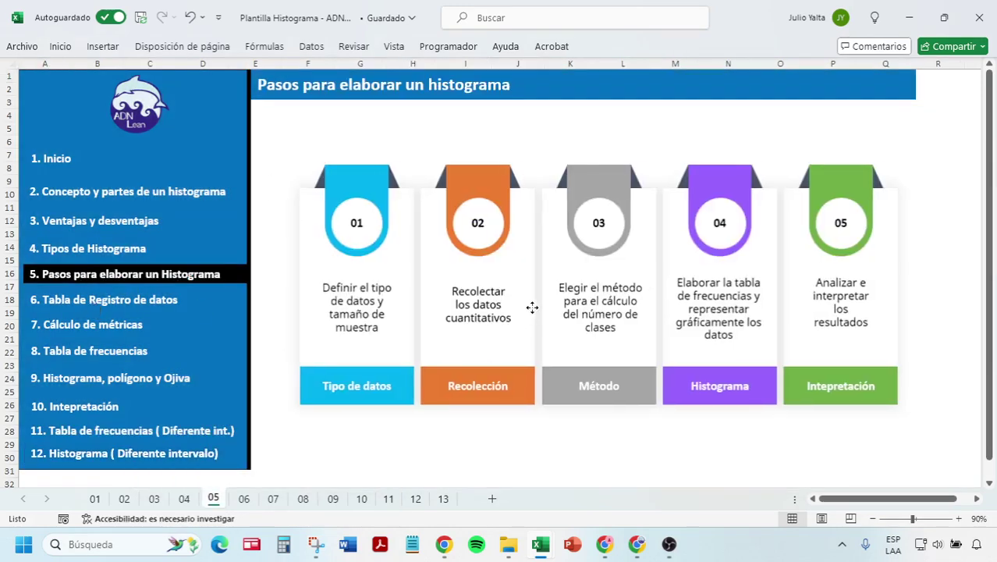
pyautogui.moveTo(460, 270); pyautogui.dragTo(465, 264)
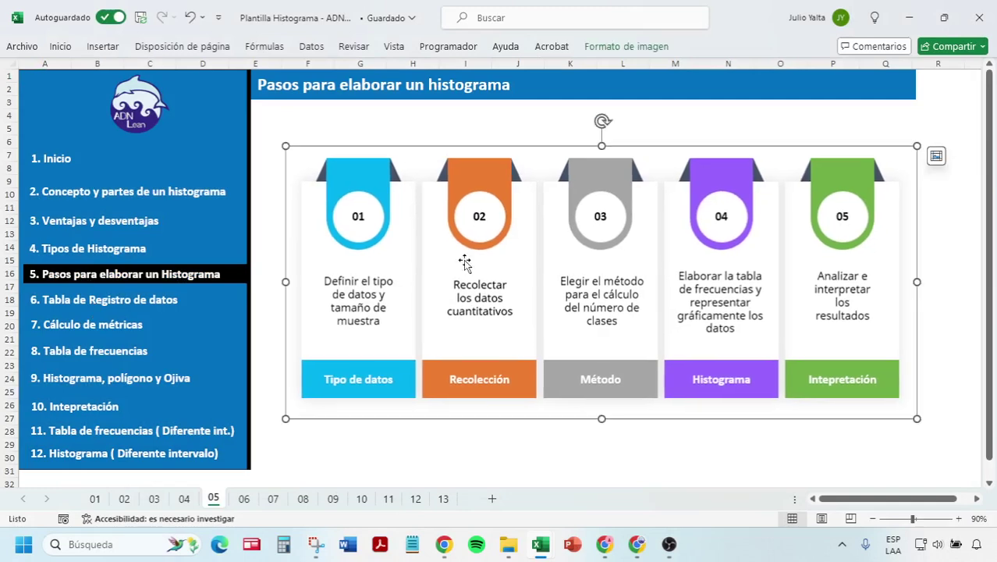
pyautogui.click(119, 300)
pyautogui.click(382, 193)
# Review the Cálculo de métricas section and the Tabla de frecuencias on sheet 08
pyautogui.click(101, 328)
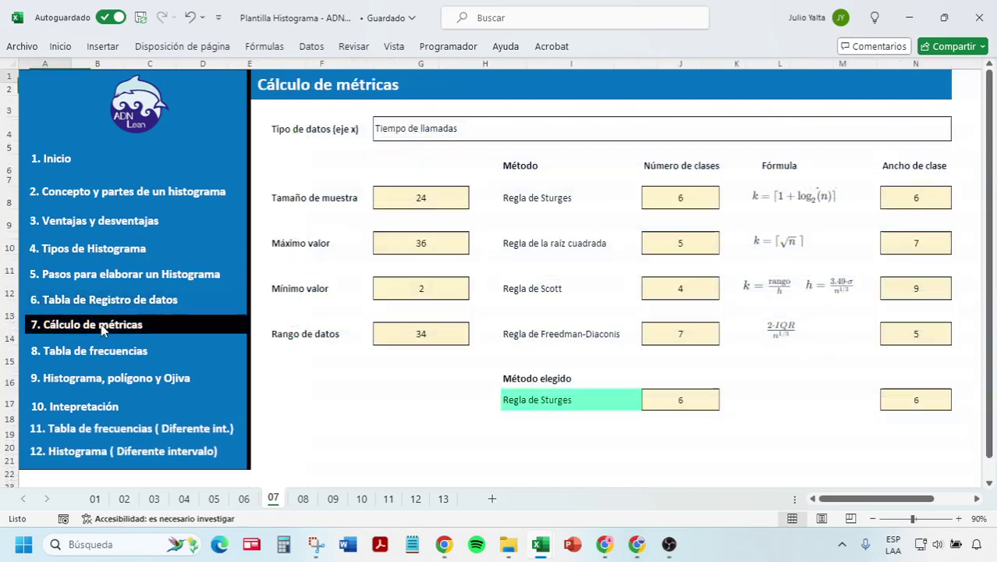
pyautogui.click(76, 352)
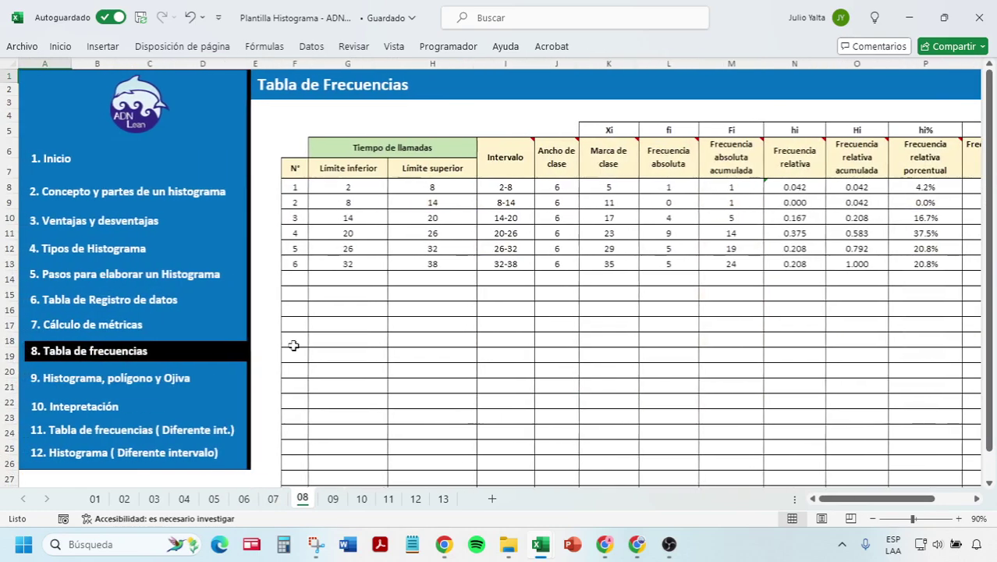
pyautogui.click(311, 203)
# Review the four charts in the Histograma, polígono y Ojiva section
pyautogui.click(93, 377)
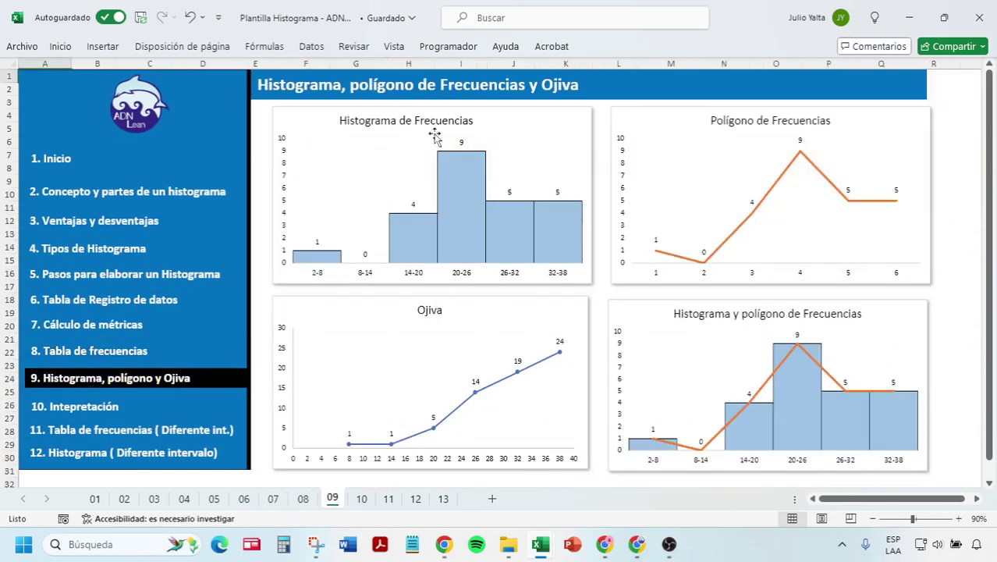
pyautogui.click(297, 126)
pyautogui.scroll(-2, 267, 329)
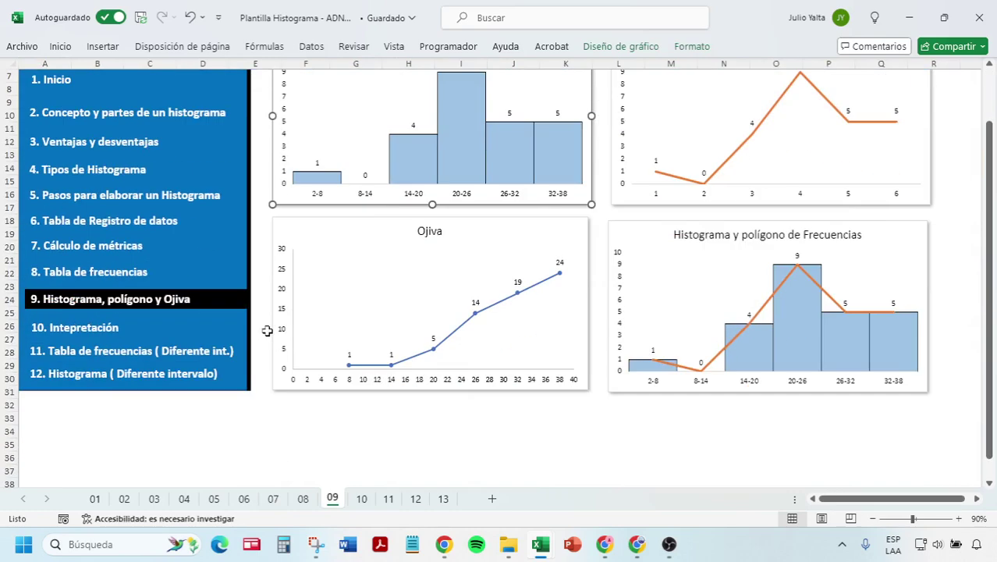
# Open sheet 13 and nudge the Herramientas de la Calidad cover image slightly to the right
pyautogui.scroll(2, 312, 152)
pyautogui.scroll(-1, 224, 297)
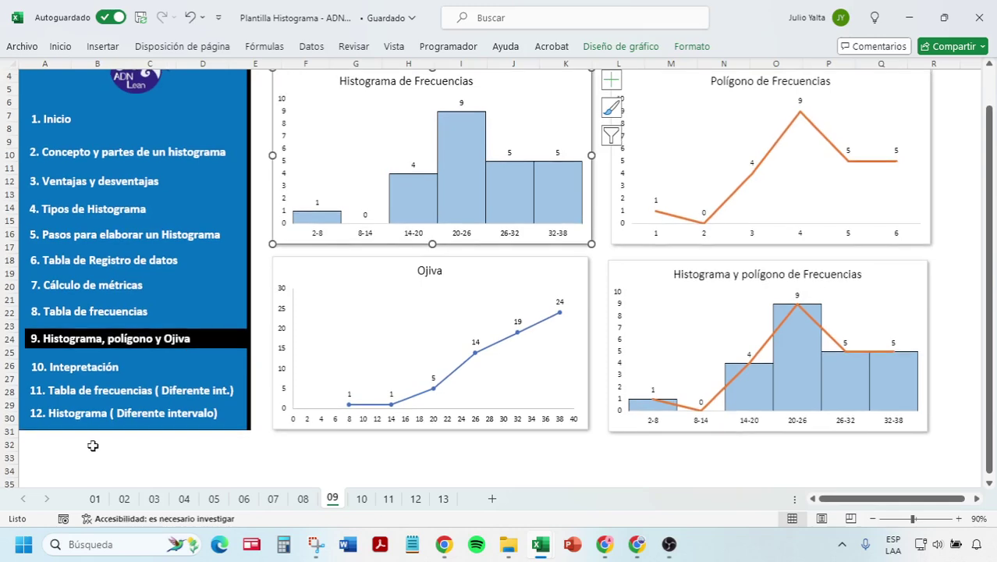
pyautogui.click(92, 456)
pyautogui.click(441, 498)
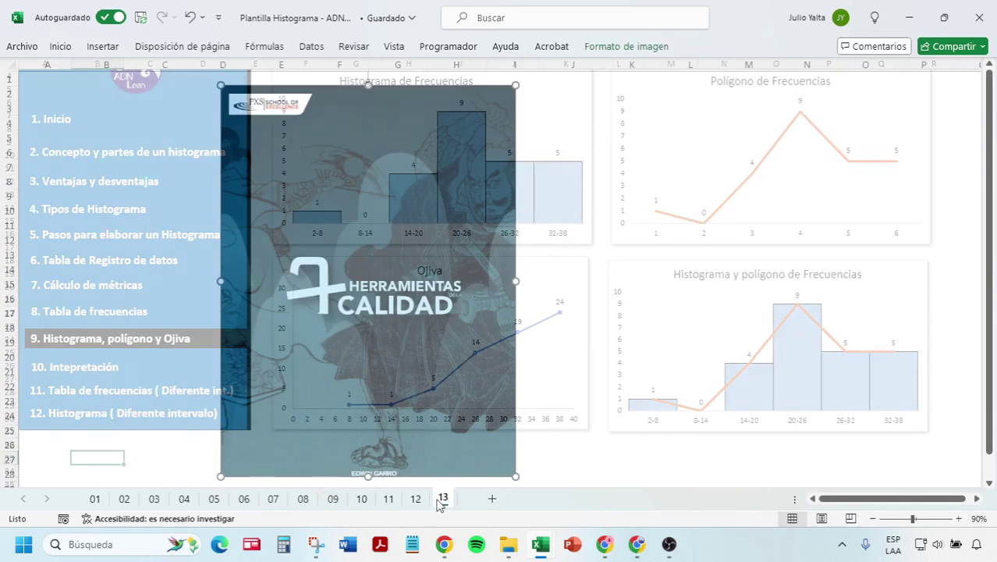
pyautogui.moveTo(350, 136); pyautogui.dragTo(362, 135)
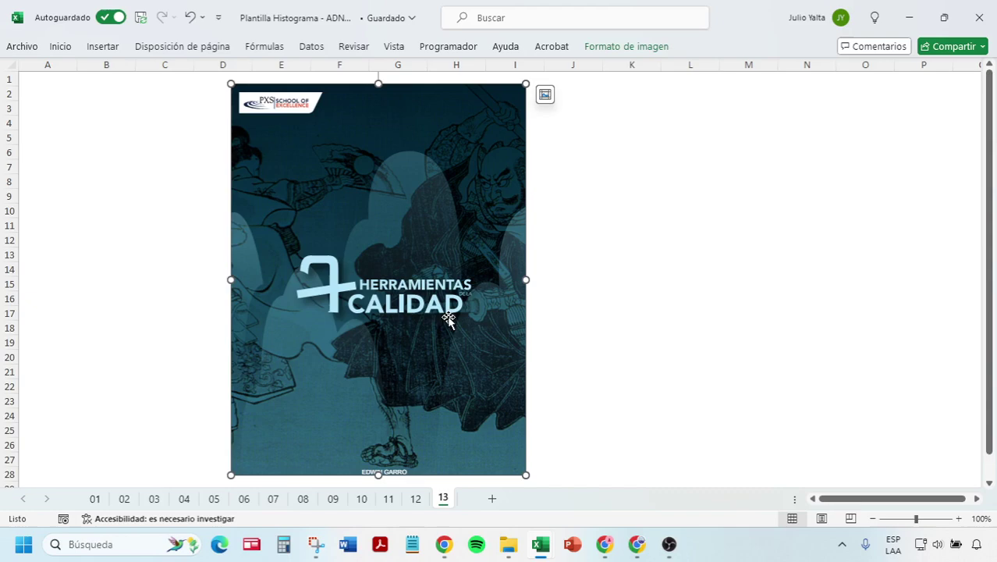
pyautogui.click(577, 312)
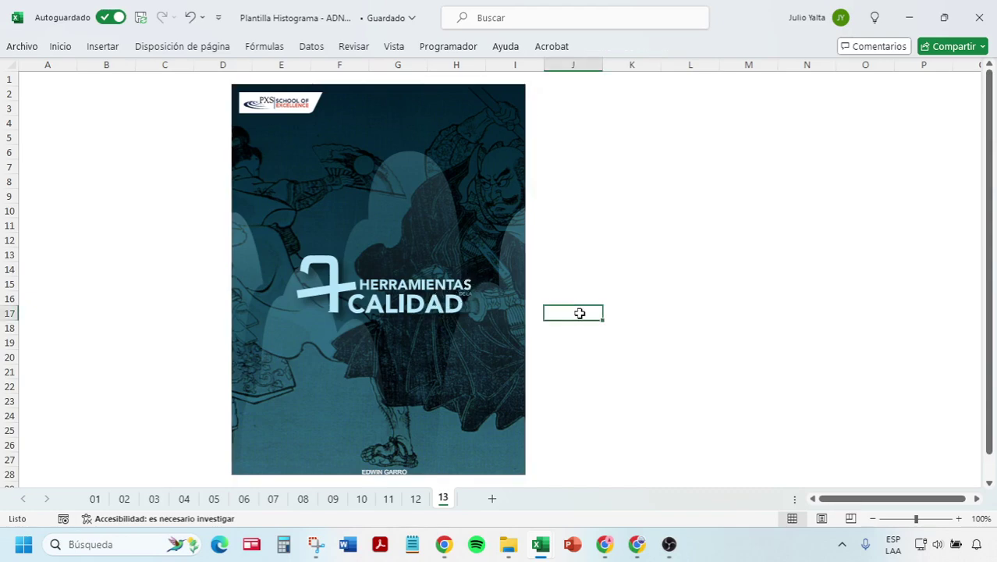
pyautogui.click(440, 279)
# Review the introductory sheets 01 to 05, from Inicio through Pasos para elaborar un histograma
pyautogui.click(95, 499)
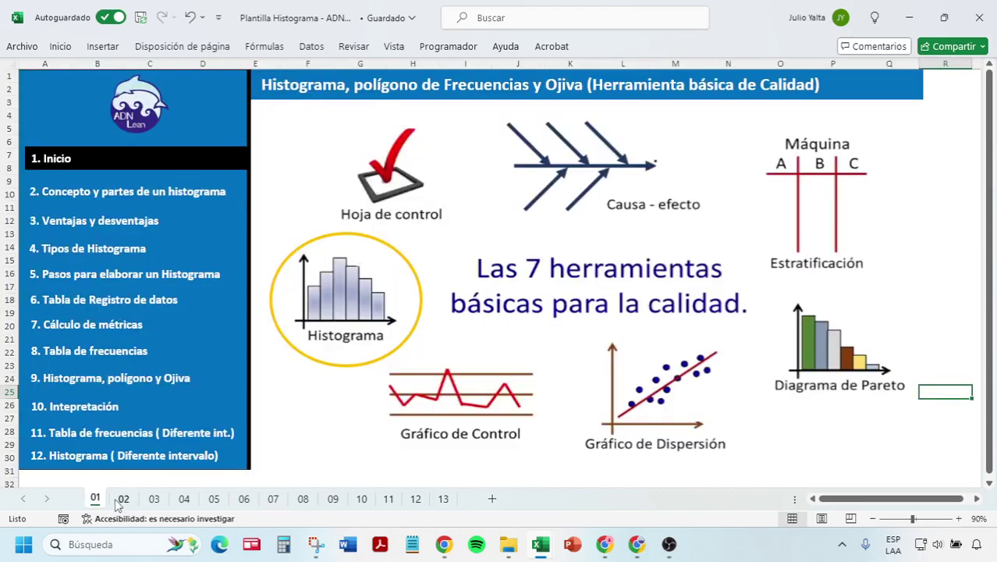
pyautogui.click(124, 499)
pyautogui.click(154, 498)
pyautogui.click(184, 499)
pyautogui.click(213, 499)
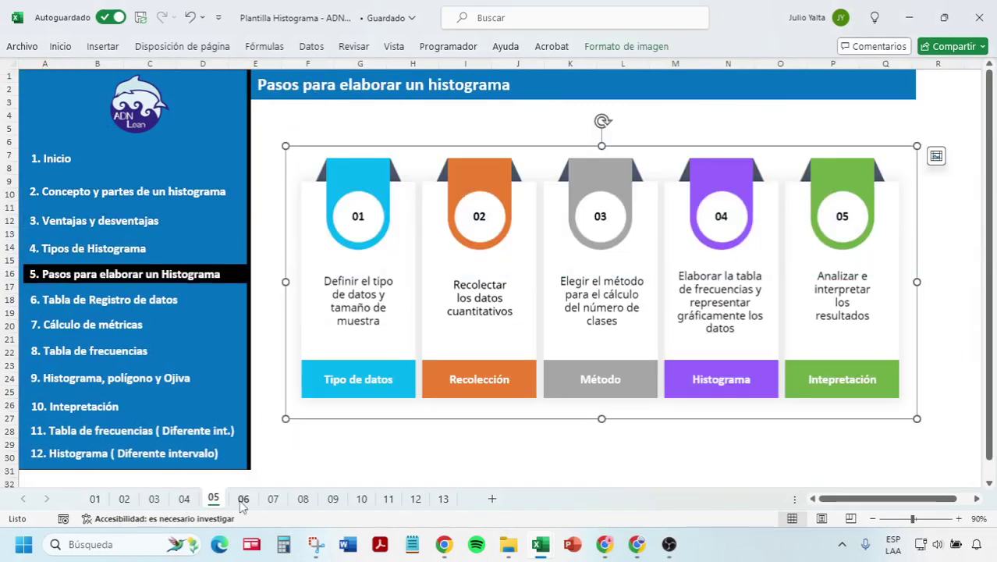
# Review sheets 06, 07 and 10, followed by the frequency table and charts with different intervals on sheets 11 and 12
pyautogui.click(243, 499)
pyautogui.click(274, 498)
pyautogui.click(356, 502)
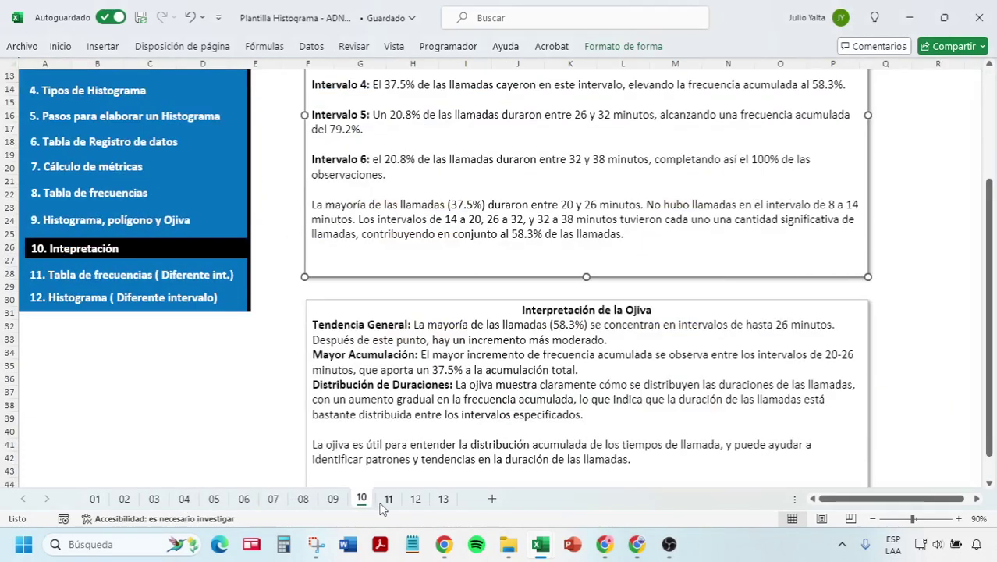
pyautogui.click(388, 500)
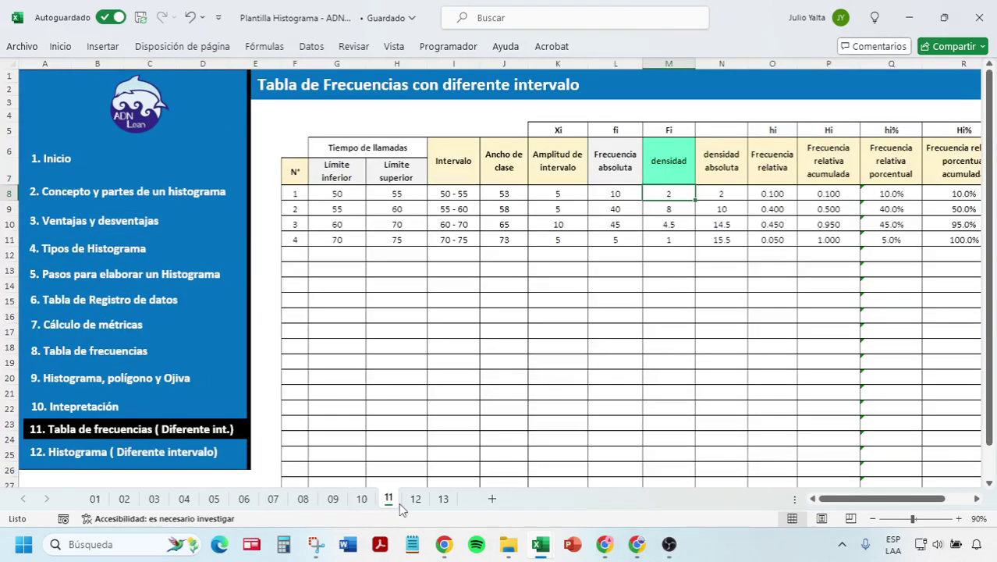
pyautogui.click(415, 500)
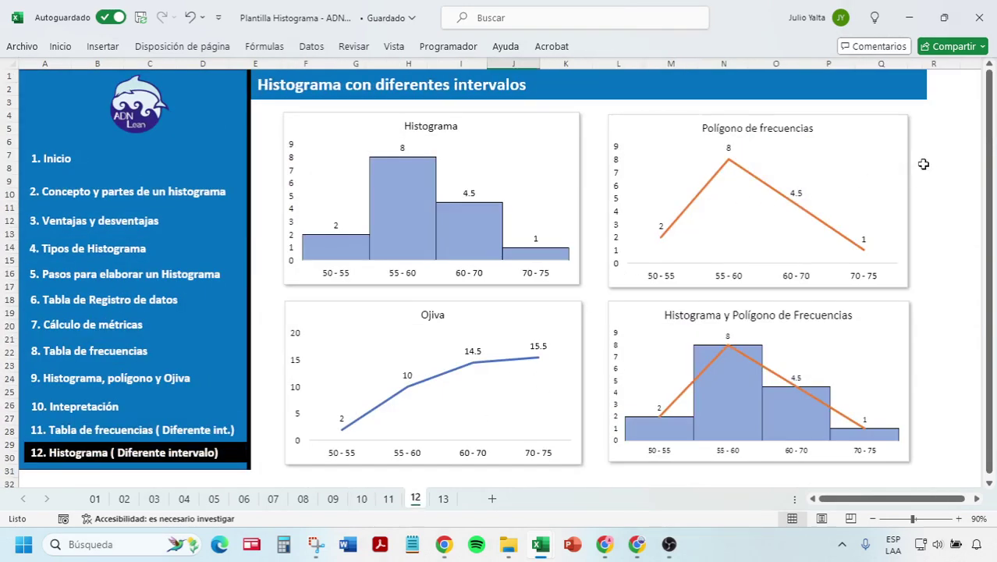